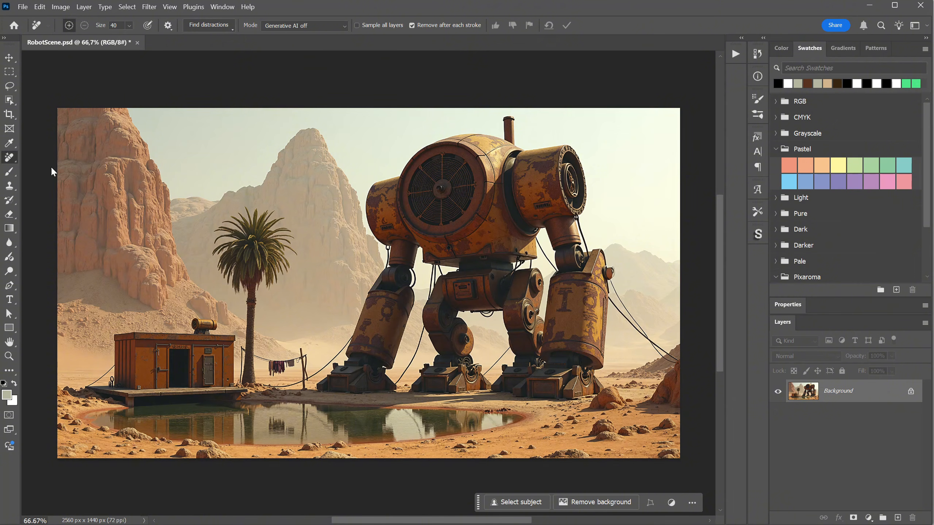
- Erase the small dark slot below the nameplate on the robot's right-hand shoulder cylinder with the Remove tool
key(ctrl+plus)
key(ctrl+plus)
key(ctrl+plus)
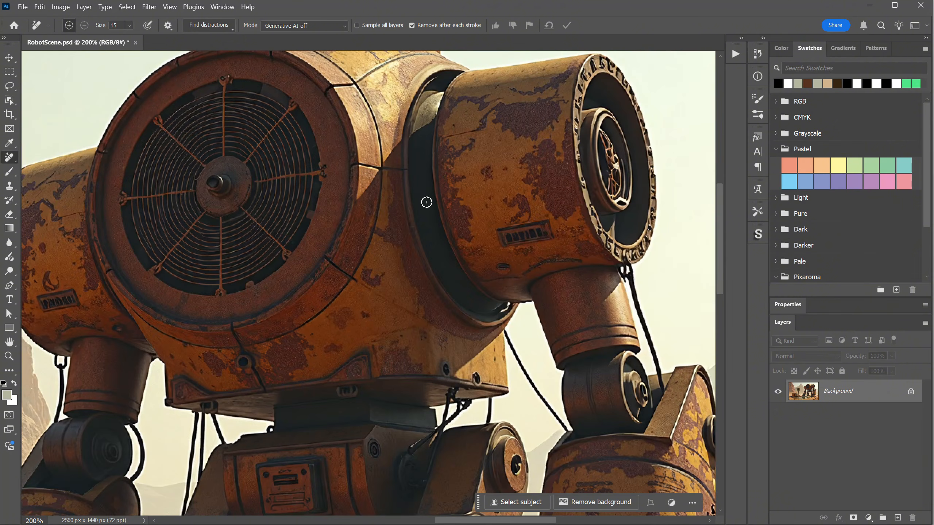
key(ctrl+plus)
drag(427, 203, 352, 251)
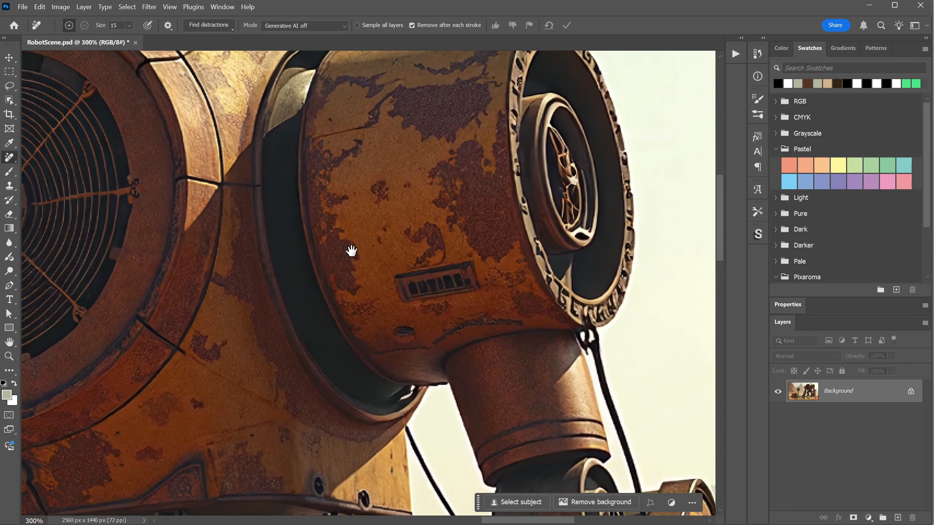
drag(401, 332, 393, 334)
drag(471, 265, 555, 201)
key(ctrl+minus)
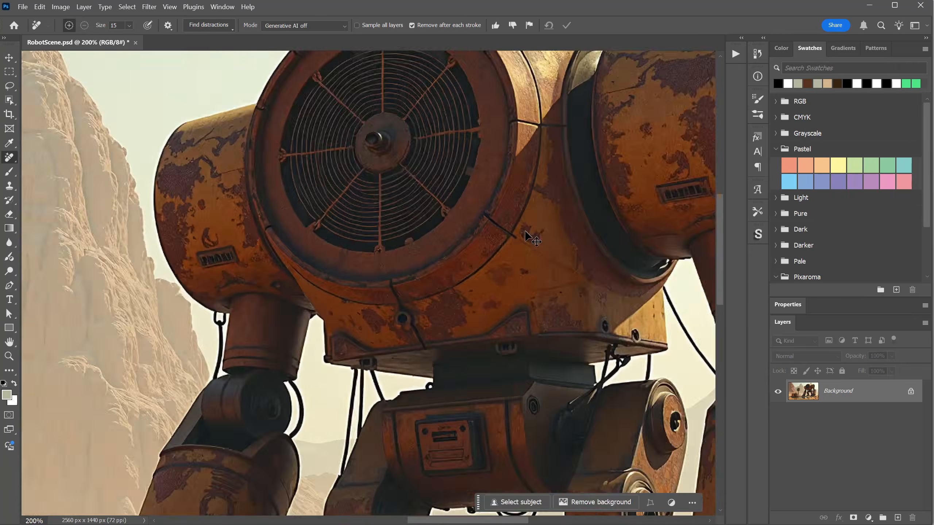
- Remove the ornate detail inside the round hub of the robot's right-hand shoulder cylinder
key(ctrl+plus)
mouse_move(532, 236)
mouse_down()
mouse_move(500, 235)
mouse_move(520, 322)
mouse_up()
drag(446, 222, 464, 327)
key(ctrl+minus)
- Outline the hub's inner face with the Lasso and run Generative Fill on it with the prompt "rusty metallic bolt"
key(l)
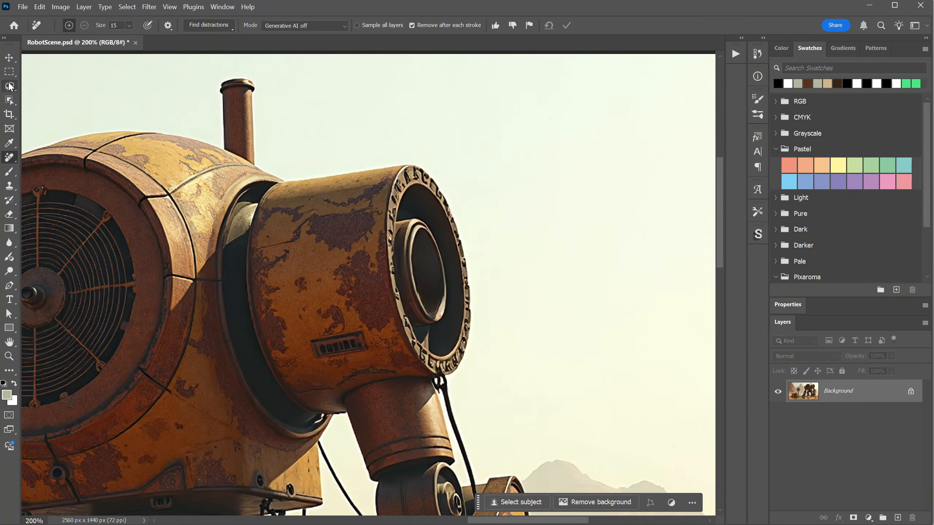
drag(447, 275, 448, 270)
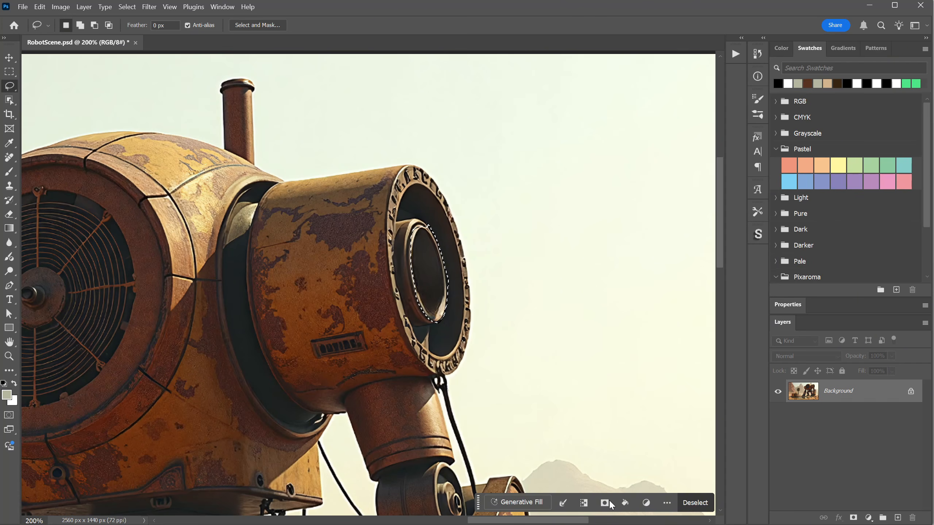
click(519, 502)
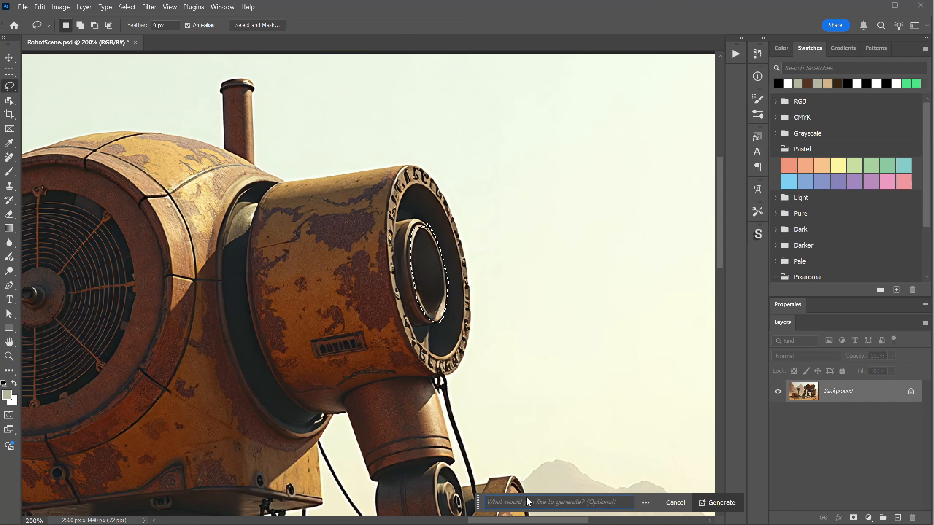
text(rusty metallic bolt)
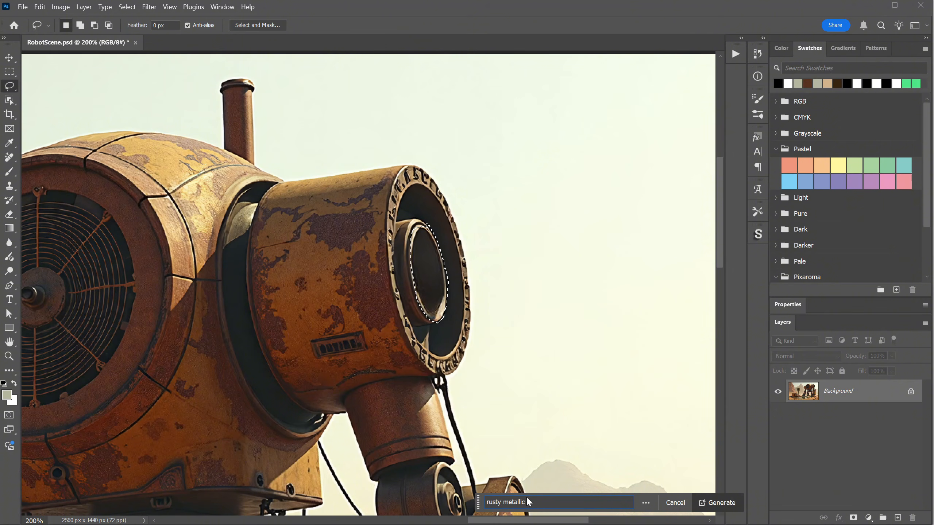
click(730, 506)
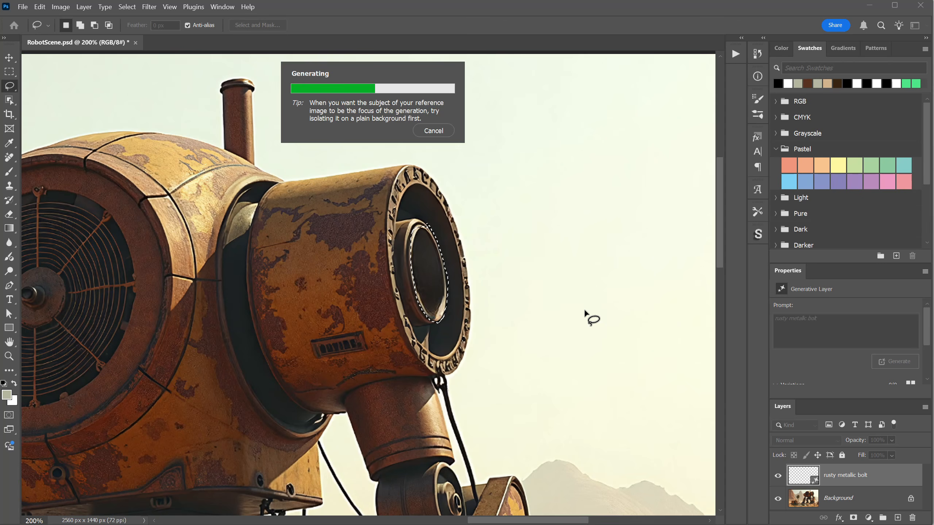
- Choose the second generated bolt variation and flatten the image into the Background layer
scroll(826, 337, down, 3)
click(841, 357)
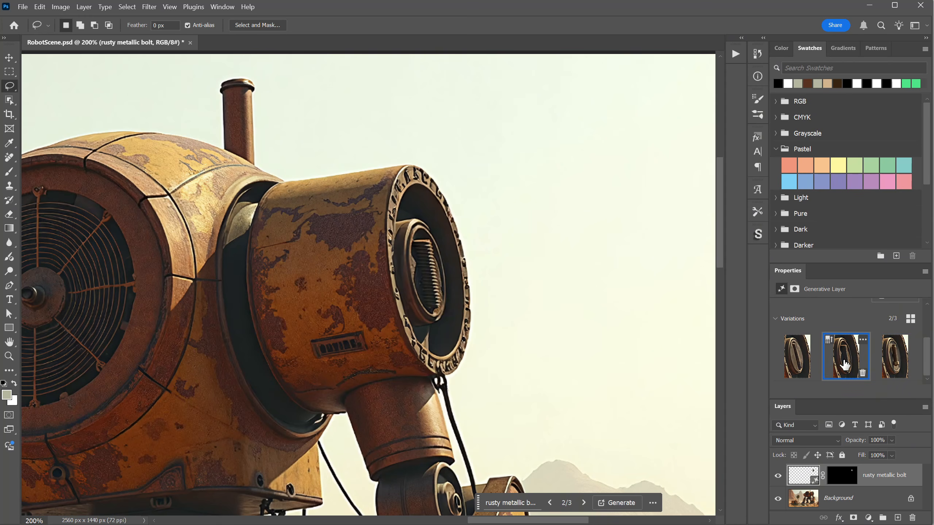
key(ctrl+minus)
key(ctrl+minus)
key(ctrl+plus)
key(ctrl+plus)
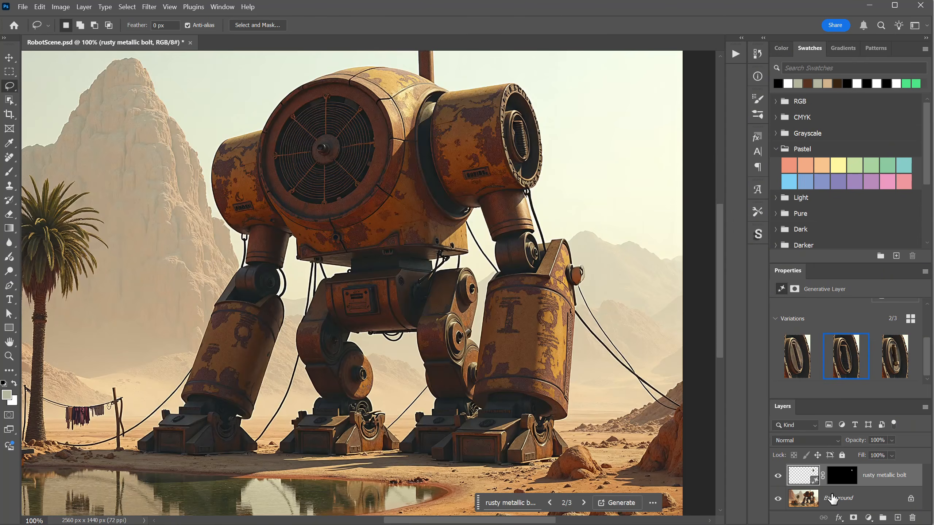
right_click(834, 497)
click(854, 465)
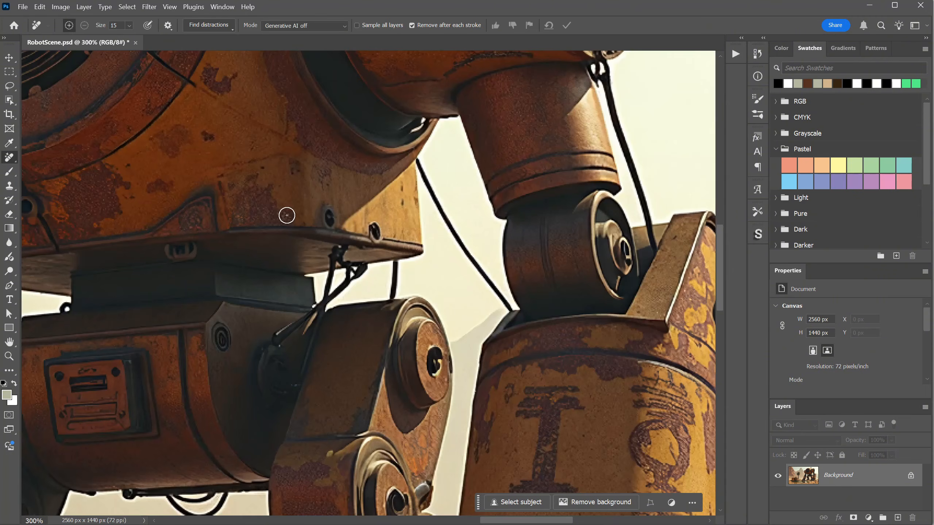
- Clean up the bolt hole at the torso's lower edge and the small protrusion beside the leg joint with the Remove tool
drag(373, 223, 379, 243)
drag(469, 265, 323, 148)
key(ctrl+plus)
drag(491, 237, 491, 252)
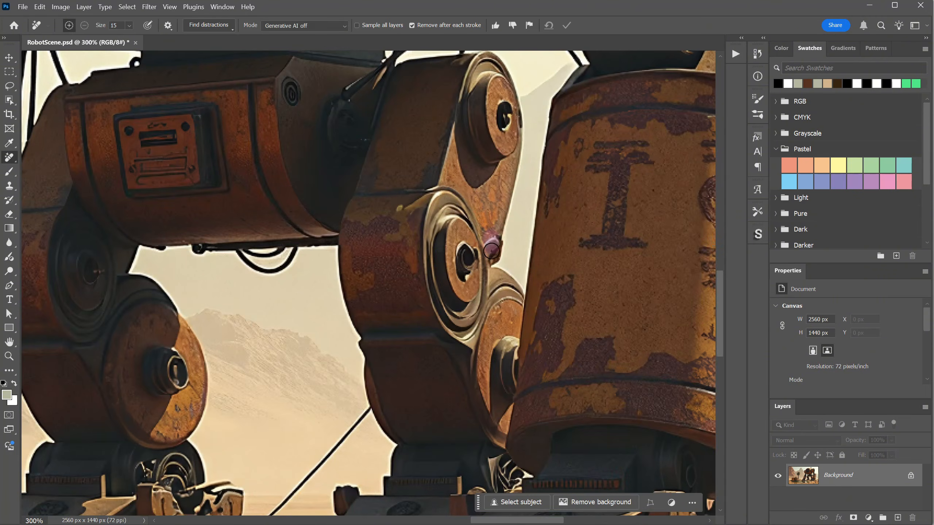
- Remove the stray second reflection of the clothesline pole from the pond
key(ctrl+minus)
mouse_move(205, 313)
mouse_down()
mouse_move(355, 225)
mouse_move(421, 213)
mouse_up()
key(ctrl+plus)
drag(388, 340, 378, 225)
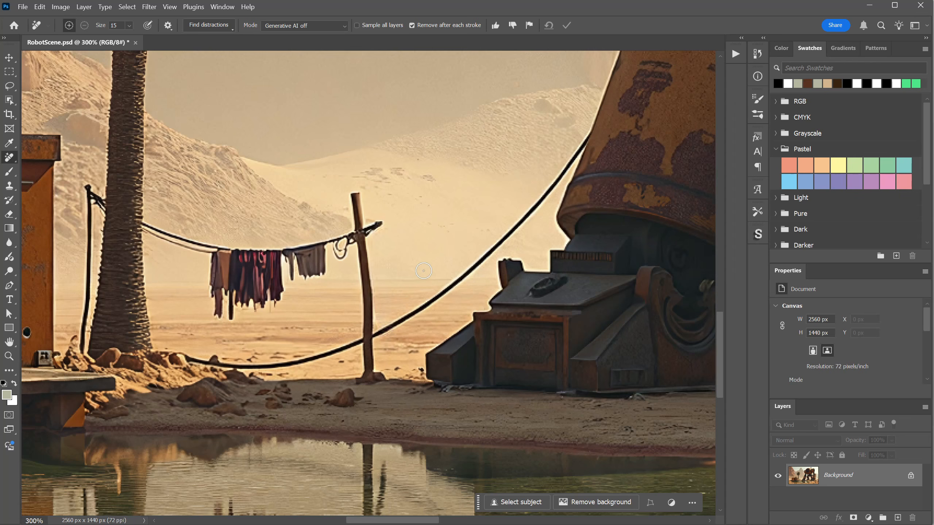
drag(389, 395, 389, 253)
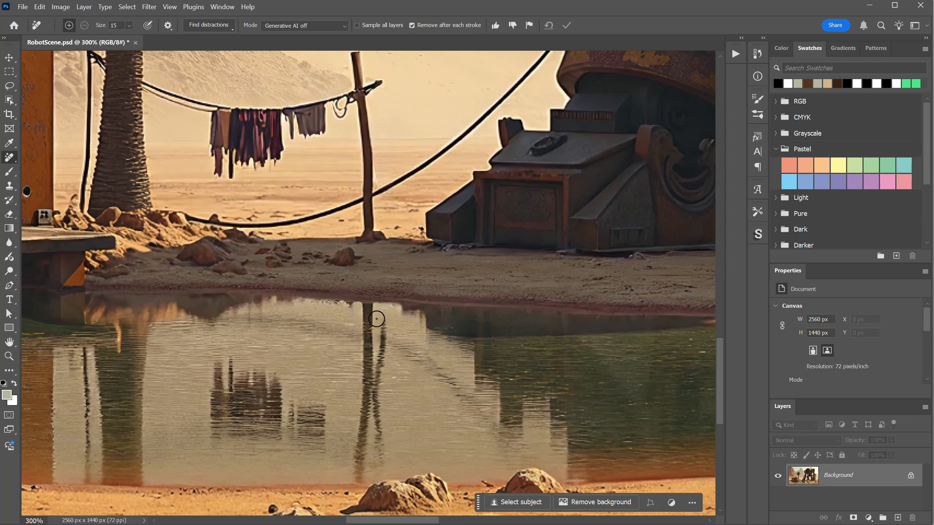
drag(379, 385, 380, 454)
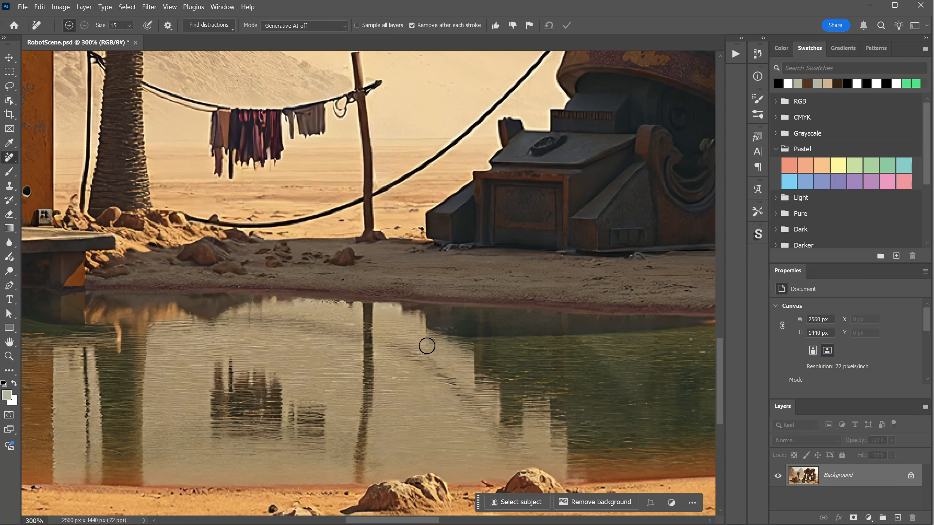
scroll(427, 344, up, 2)
scroll(427, 345, down, 3)
drag(415, 308, 451, 279)
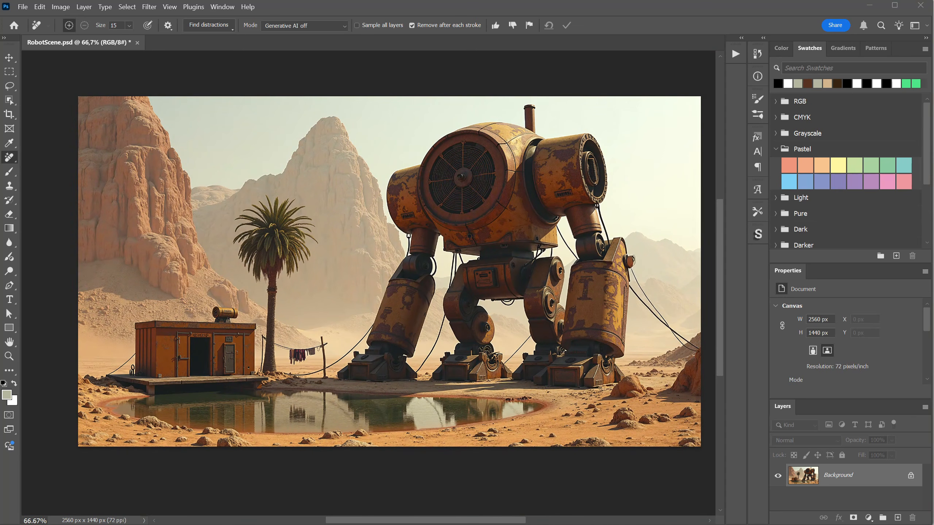
click(10, 173)
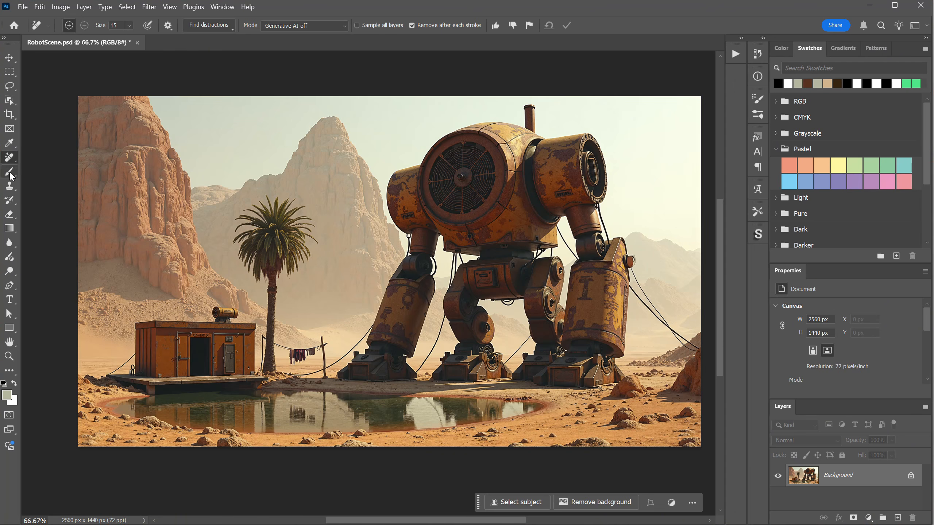
click(12, 176)
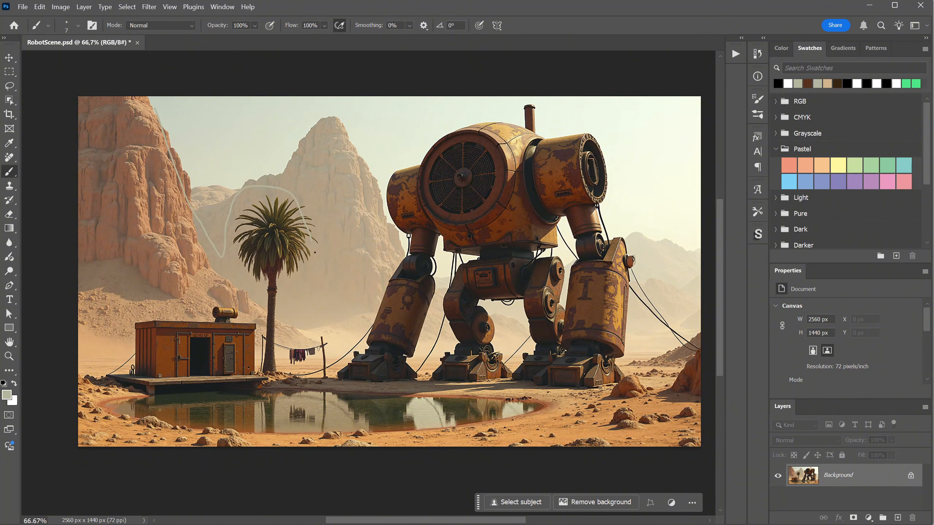
mouse_move(624, 120)
mouse_down()
mouse_move(672, 278)
mouse_move(698, 330)
mouse_up()
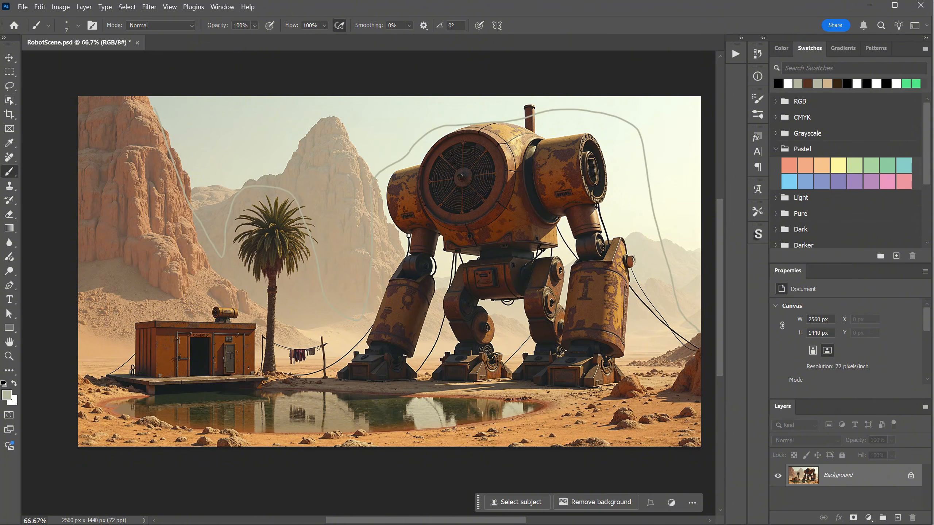
key(ctrl+z)
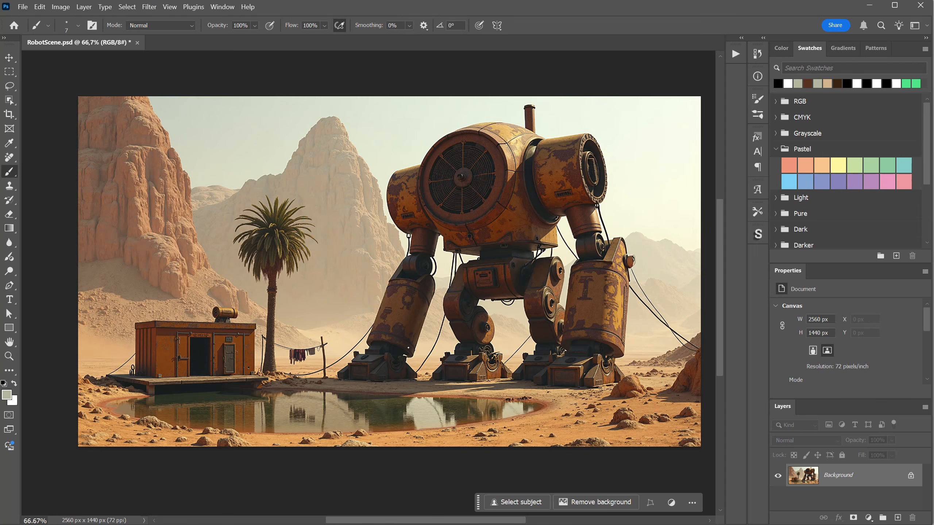
- On a copy of the Background layer with the original hidden, select the robot and pond area using the Object Selection tool
drag(853, 476, 896, 519)
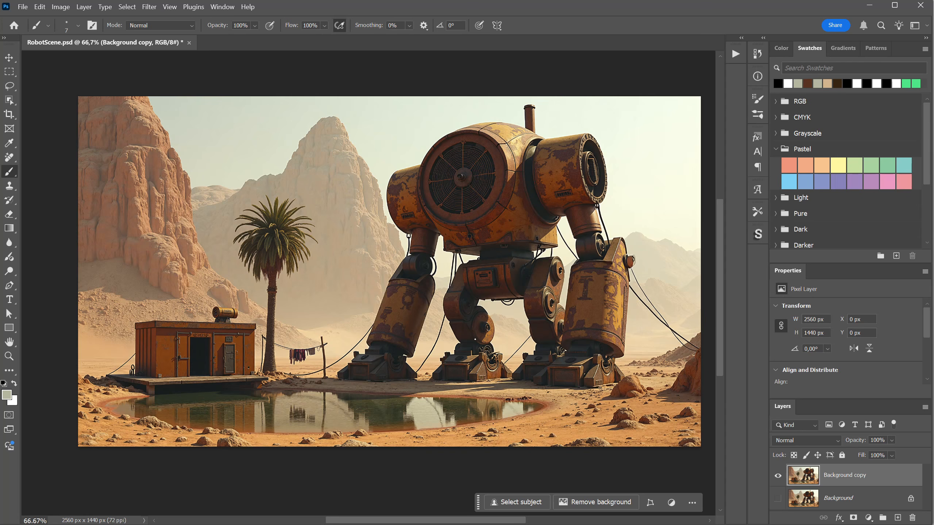
right_click(9, 100)
click(36, 104)
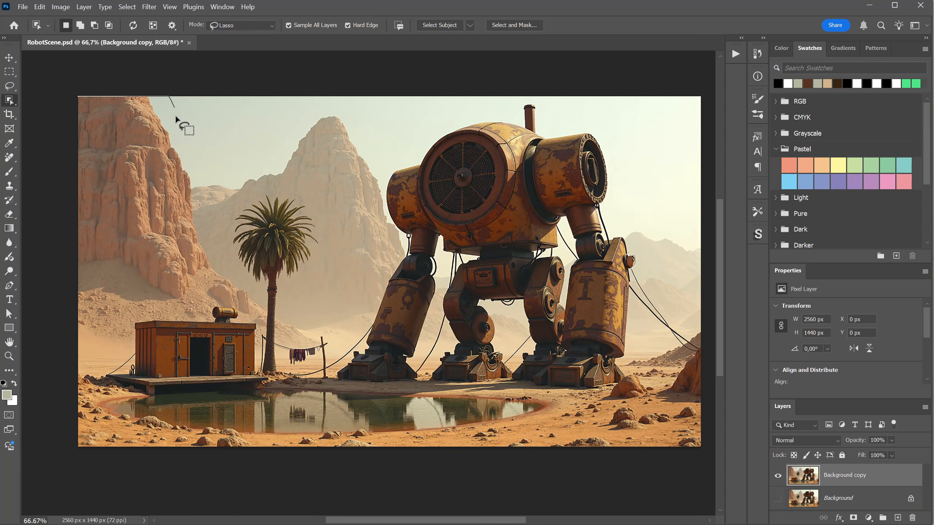
mouse_move(176, 117)
mouse_down()
mouse_move(323, 302)
mouse_move(704, 398)
mouse_move(63, 100)
mouse_up()
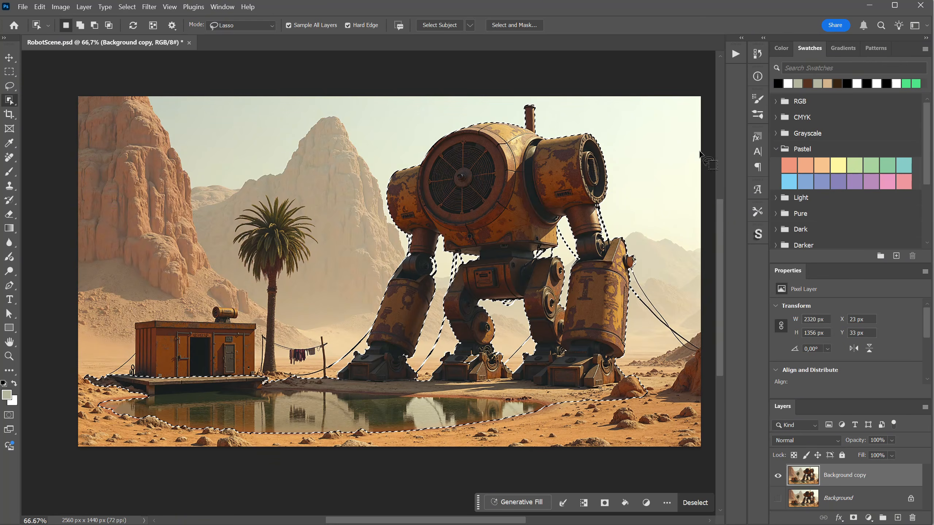
- In add-to-selection mode, include the left cliff, the lower-left ground and the cables beside the robot's right leg
click(81, 26)
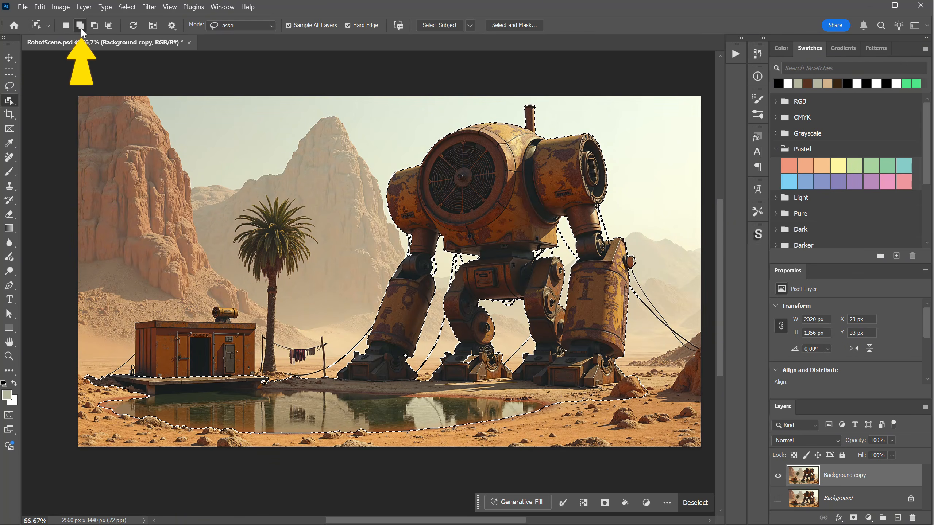
mouse_move(149, 96)
mouse_down()
mouse_move(258, 303)
mouse_move(43, 368)
mouse_move(62, 92)
mouse_up()
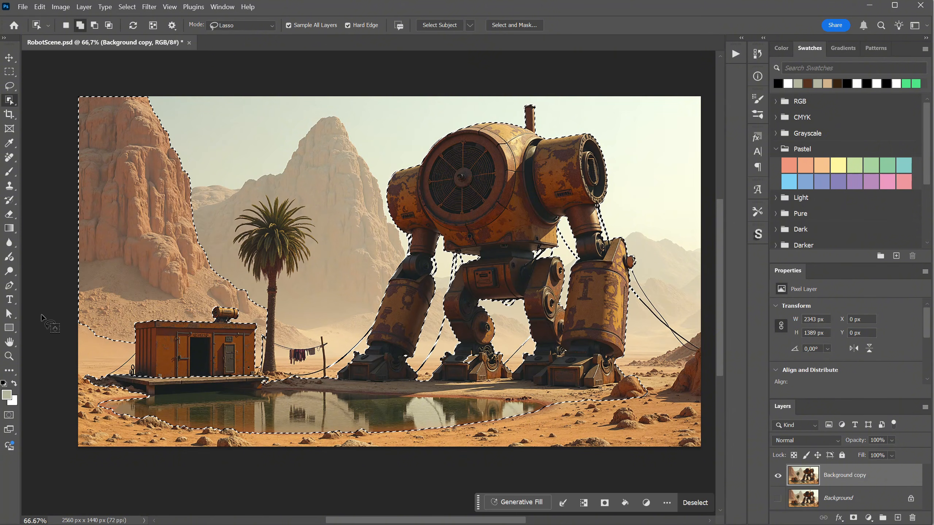
mouse_move(41, 315)
mouse_down()
mouse_move(52, 331)
mouse_move(50, 320)
mouse_up()
drag(708, 369, 626, 302)
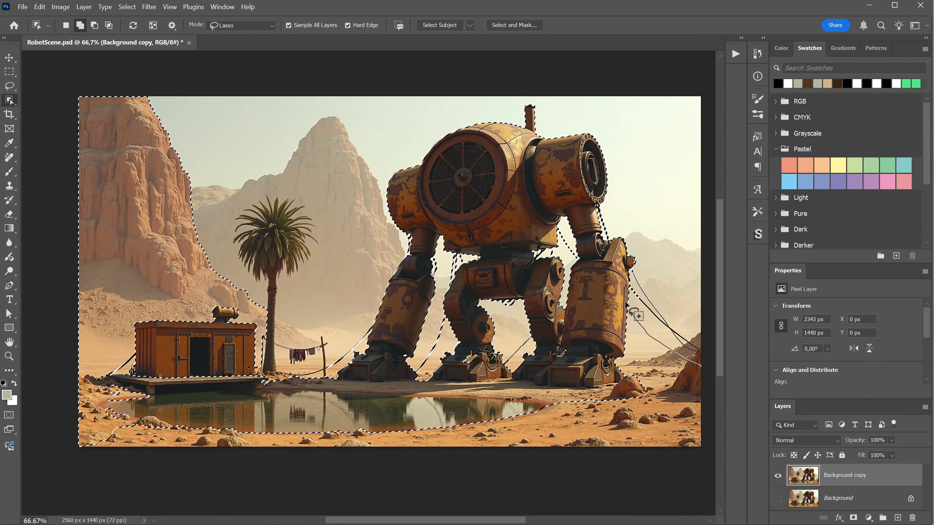
drag(714, 371, 711, 370)
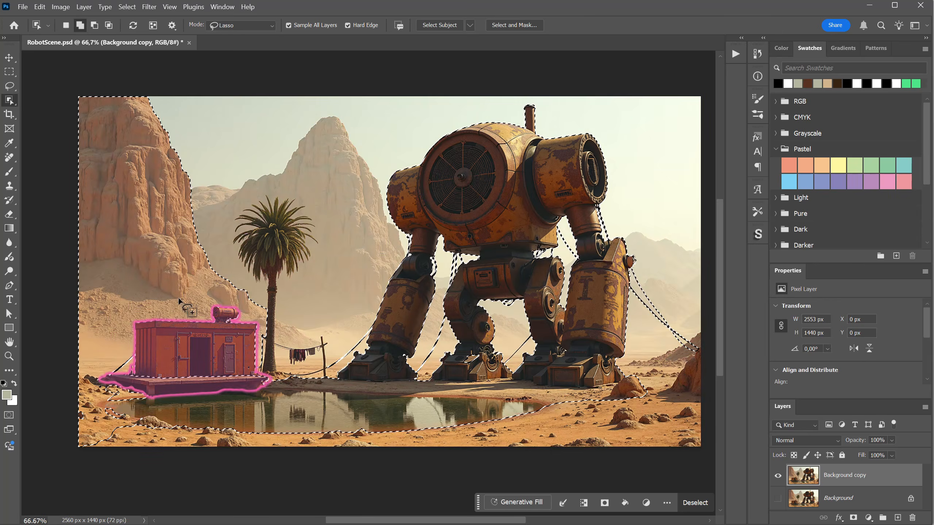
- Add the shack, its platform, the clothesline and the unselected ground around the pond with a freehand Lasso outline
right_click(11, 87)
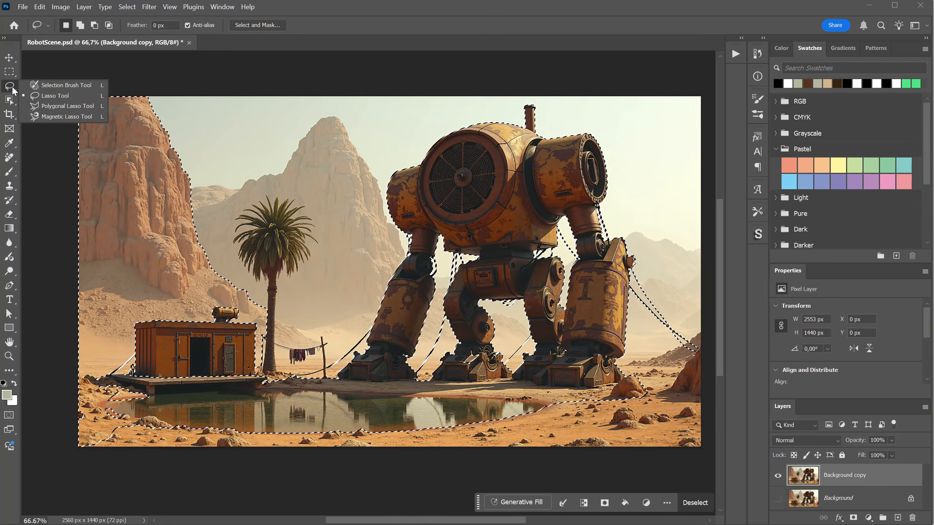
drag(80, 294, 210, 302)
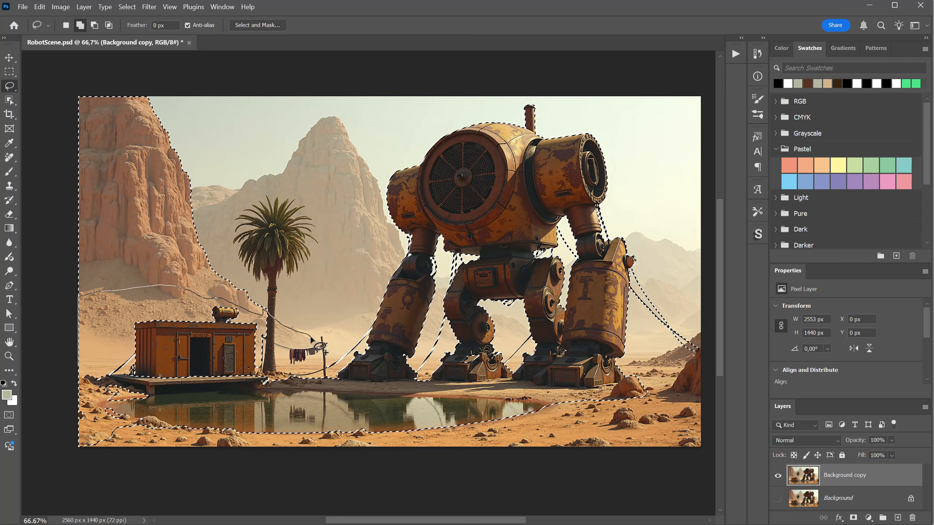
drag(312, 338, 323, 346)
- Add the palm tree to the selection with the Object Selection tool
right_click(10, 101)
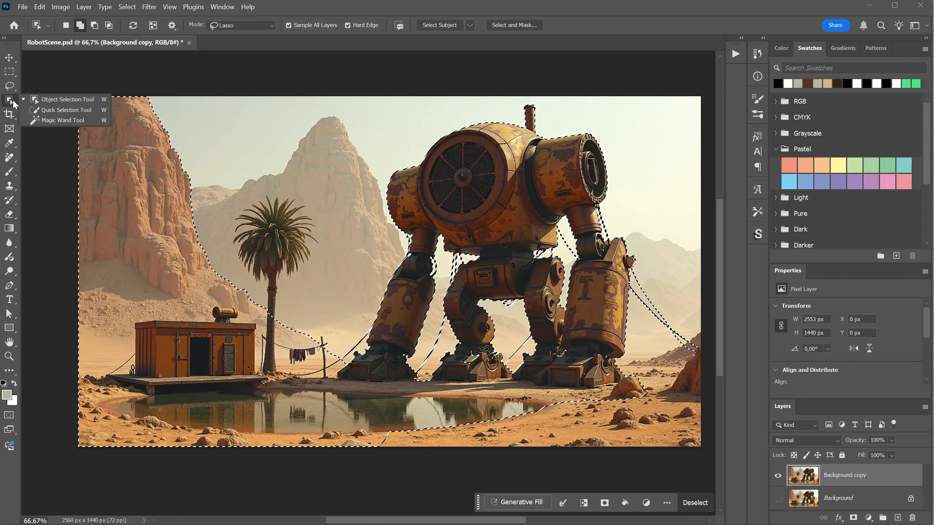
click(44, 103)
click(274, 228)
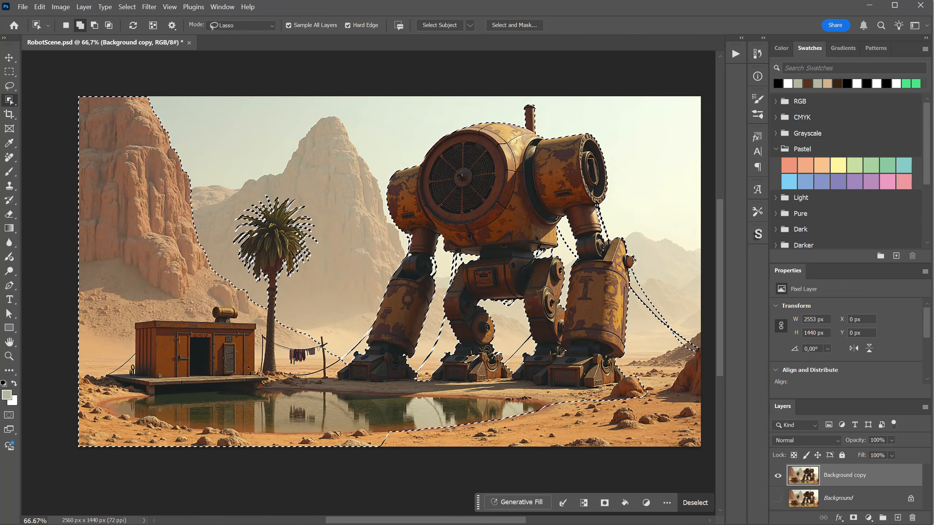
- Add the remaining foreground below the horizon to the selection with the Rectangular Marquee tool
drag(413, 488, 337, 444)
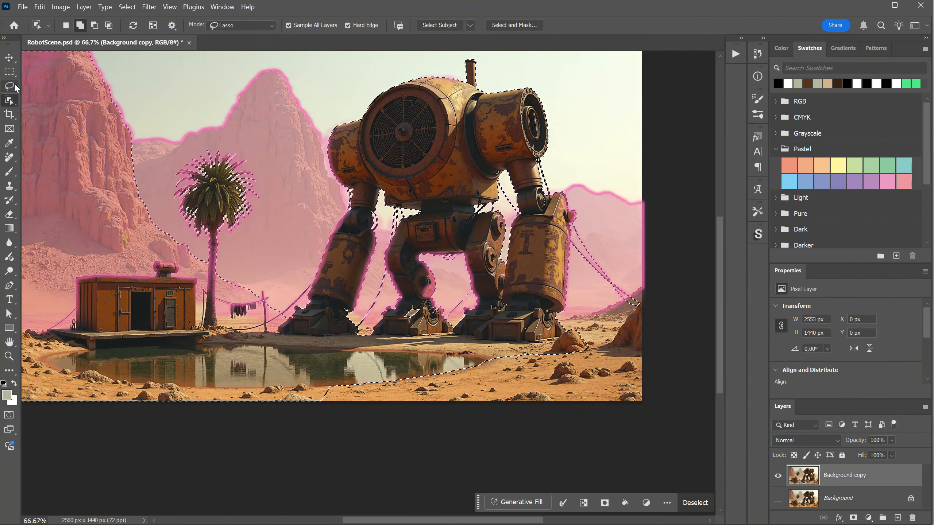
click(12, 72)
drag(231, 312, 678, 440)
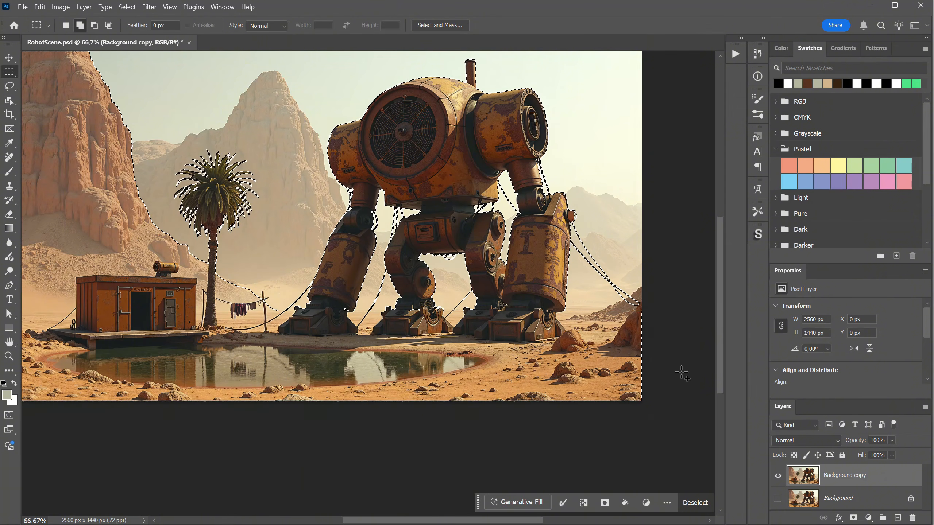
- Inspect the selection edges around the robot's feet and along the horizon near the rocks
scroll(596, 376, up, 1)
drag(414, 386, 162, 404)
key(l)
drag(465, 267, 600, 261)
scroll(374, 331, up, 2)
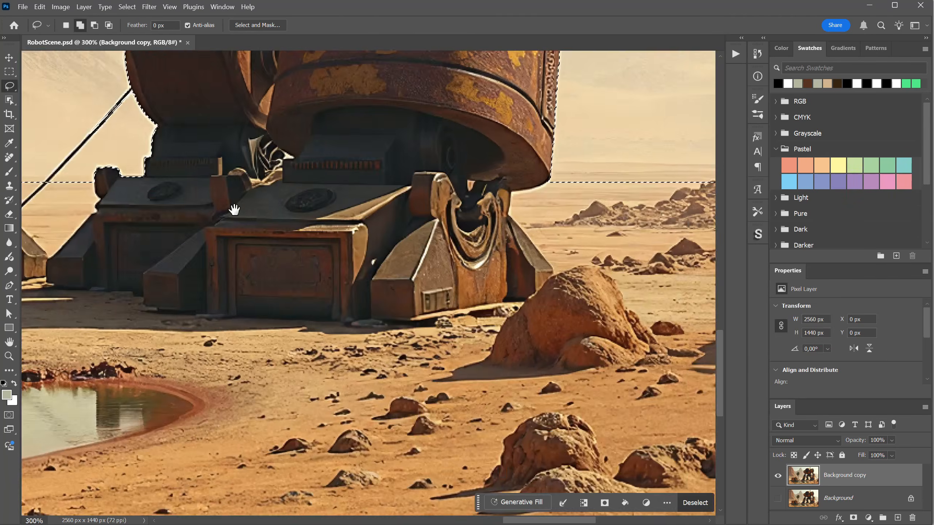
drag(233, 209, 451, 323)
scroll(451, 323, down, 4)
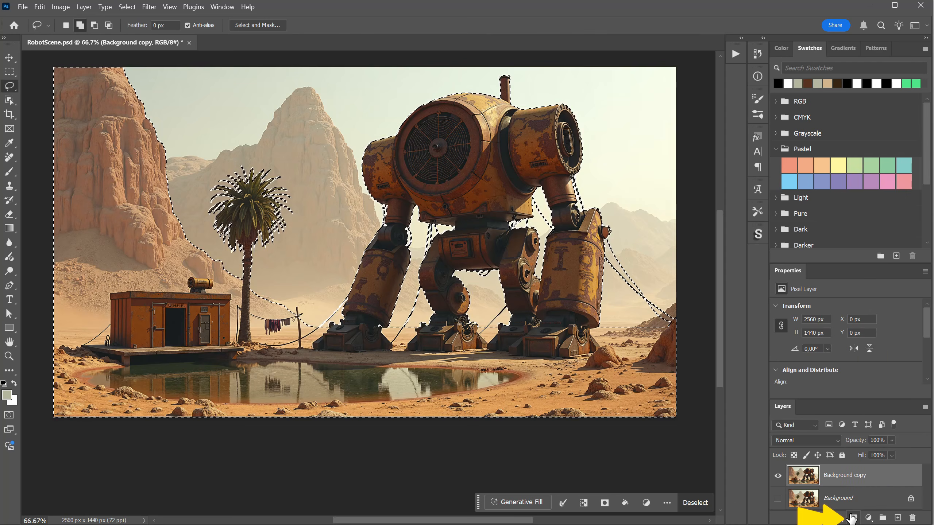
- Add a layer mask to the Background copy layer from the selection and disable and re-enable it to compare with the unmasked image
click(854, 518)
key(ctrl+plus)
key(ctrl+plus)
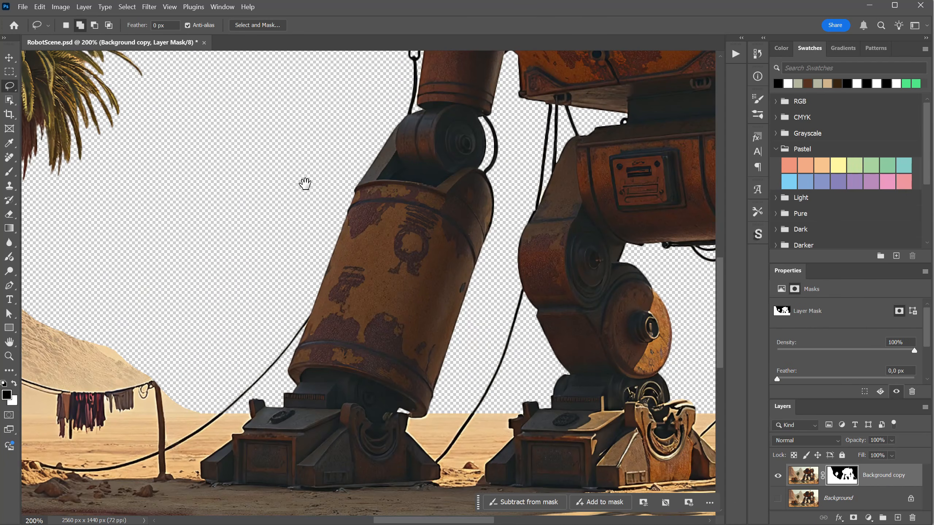
drag(306, 183, 437, 158)
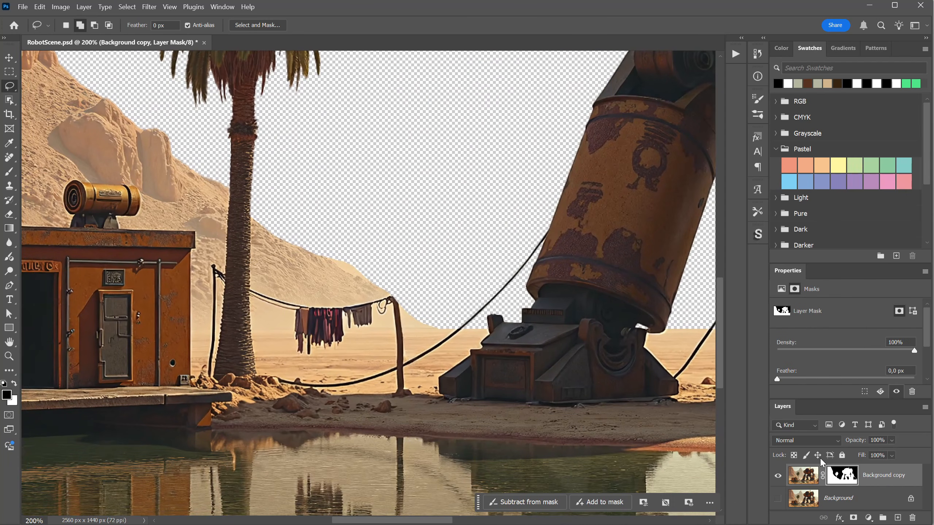
right_click(841, 480)
click(850, 486)
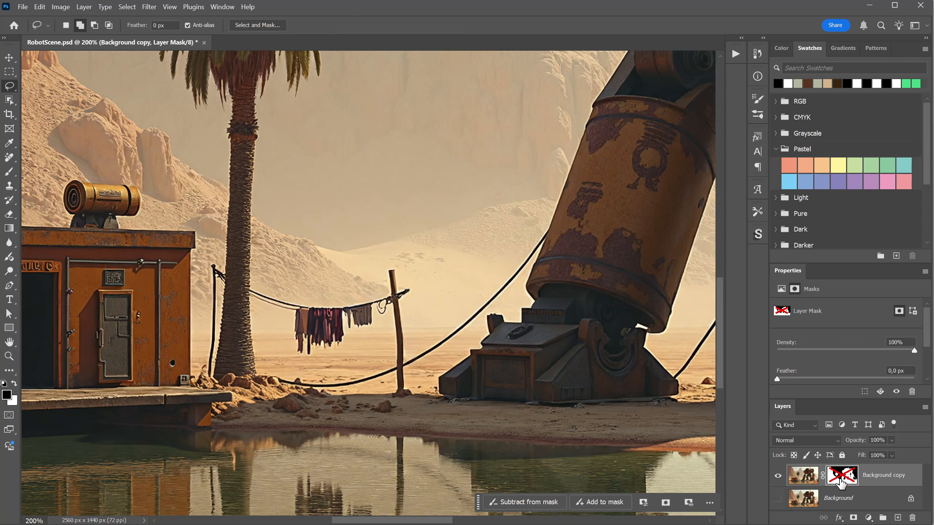
right_click(841, 479)
click(851, 485)
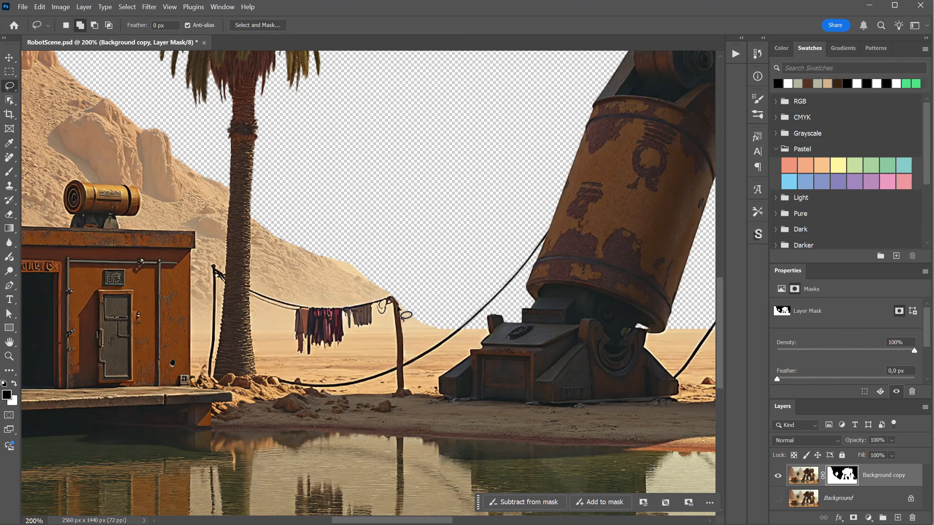
- Paint white on the layer mask with the Brush to restore the cut-off top of the right clothesline pole
key(ctrl+plus)
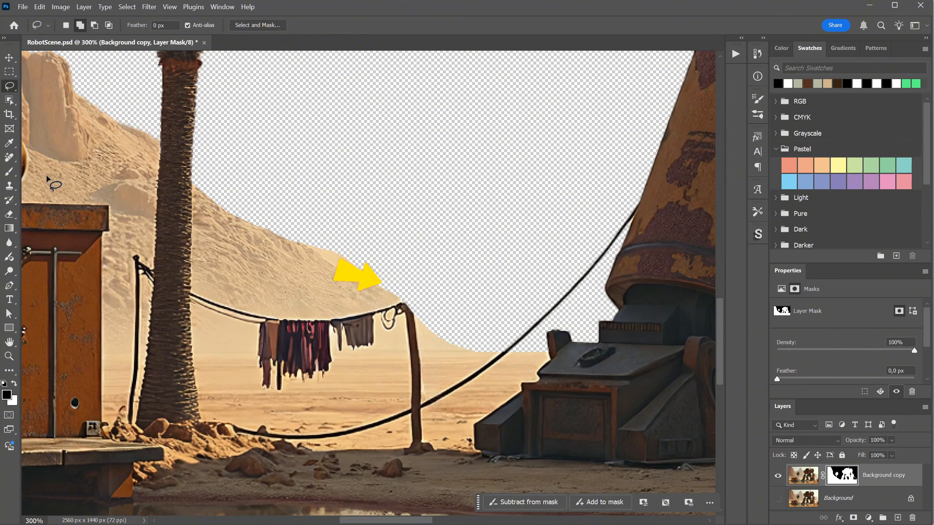
key(b)
drag(263, 286, 296, 296)
key(ctrl+z)
key(x)
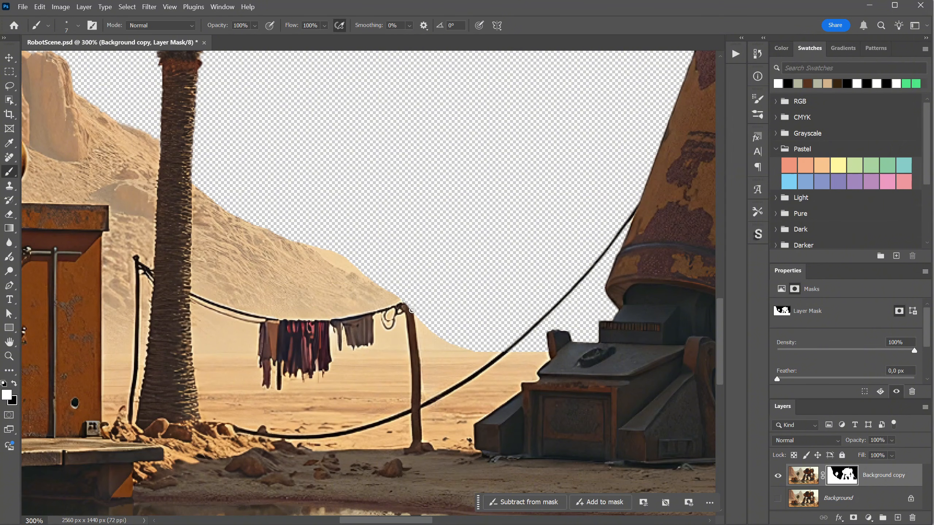
drag(407, 282, 394, 260)
key(x)
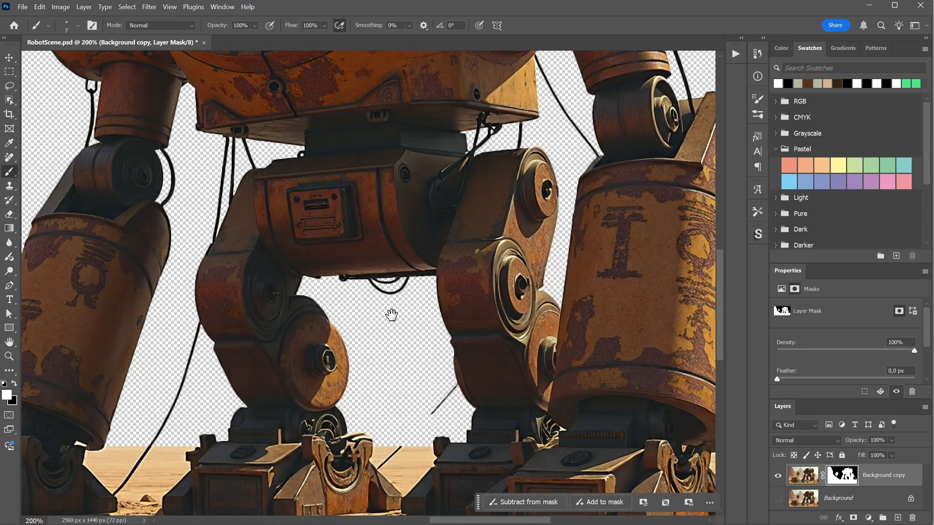
- Erase the broken cable between the robot's feet from the layer image with the Remove tool, disabling the mask temporarily while retouching
key(ctrl+minus)
drag(428, 205, 417, 221)
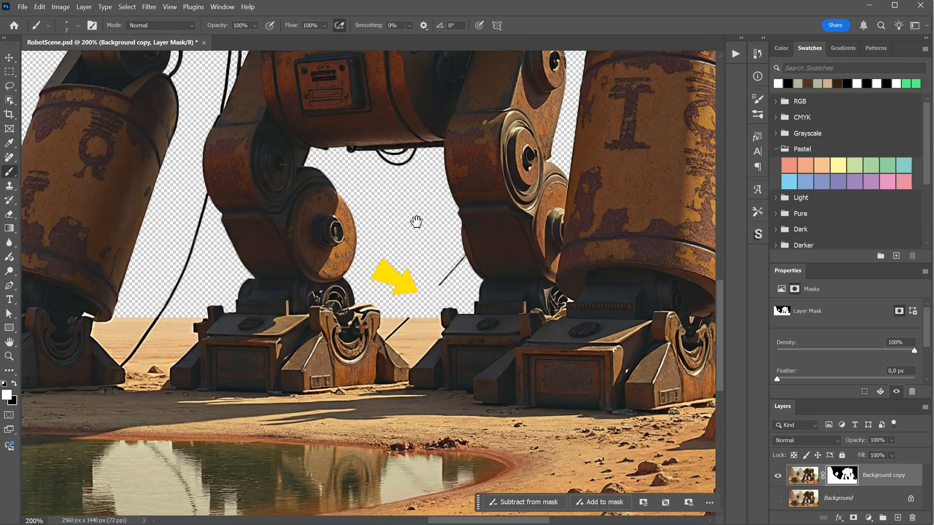
click(804, 475)
key(j)
mouse_move(410, 318)
mouse_down()
mouse_move(388, 339)
mouse_move(407, 320)
mouse_up()
shift+click(841, 475)
drag(466, 256, 394, 335)
click(842, 476)
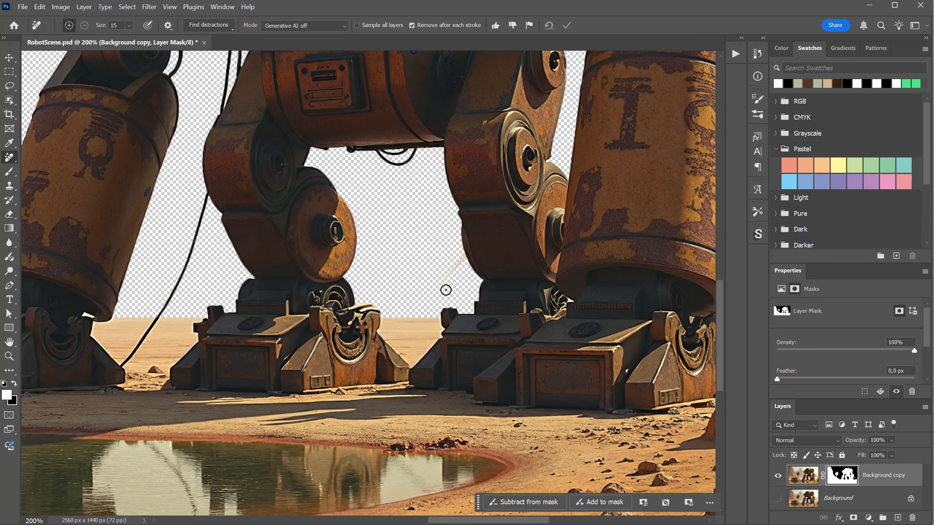
- Paint black on the layer mask to hide the leftover streak beside the robot's middle leg
key(b)
key(x)
drag(441, 285, 457, 257)
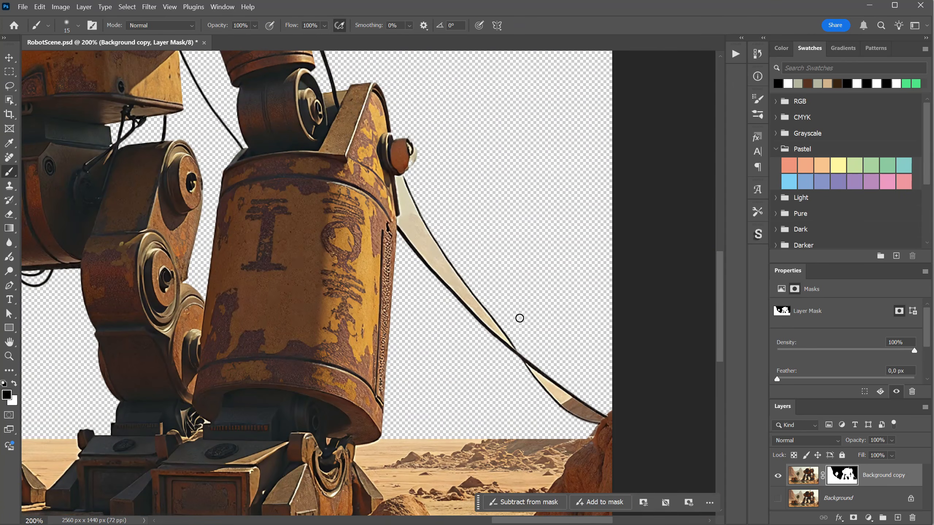
- Select the sky areas enclosed by the cables beside the robot's right leg with the Magic Wand and fill them black on the mask
key(w)
click(520, 317)
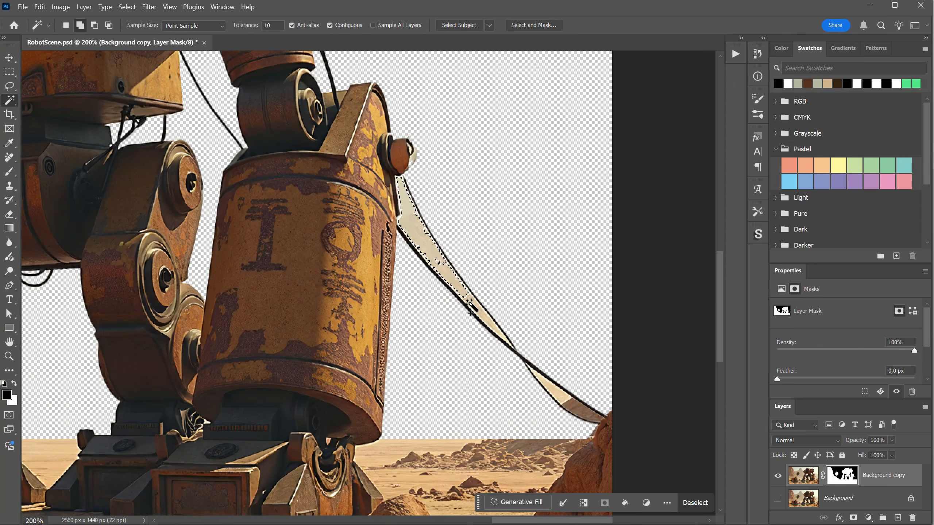
shift+click(585, 411)
key(alt+BackSpace)
key(ctrl+d)
- Refine the mask along the thin cables beside the robot's right leg with a small brush
drag(445, 350, 323, 205)
key(b)
mouse_move(482, 268)
mouse_down()
mouse_move(516, 296)
mouse_move(427, 214)
mouse_up()
key(x)
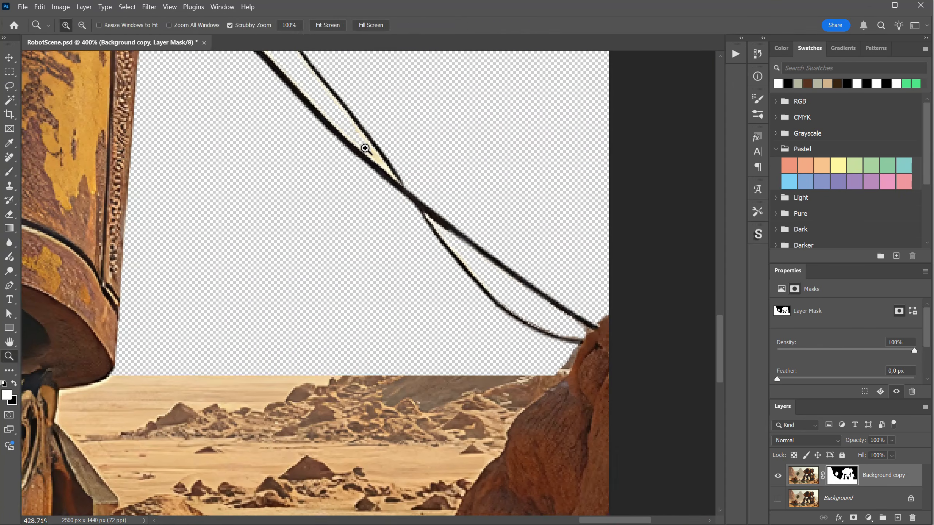
key(ctrl+0)
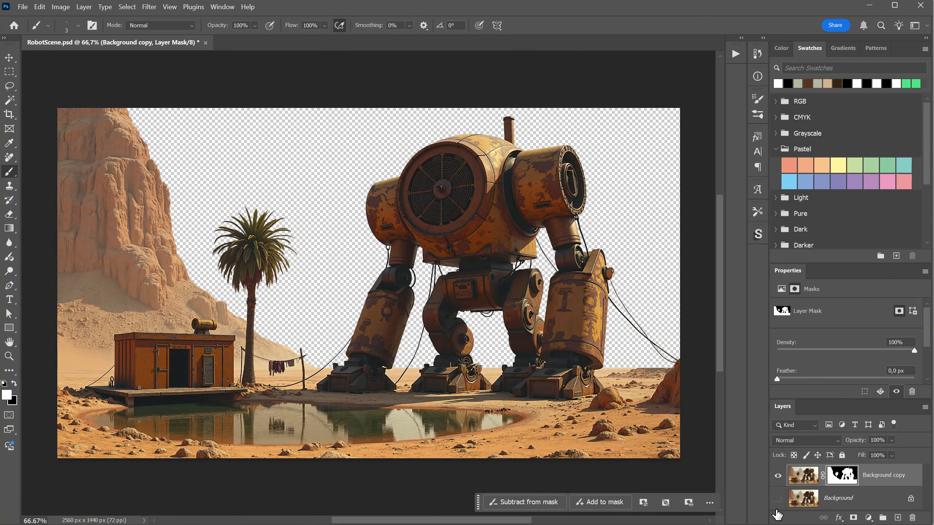
- Toggle the Background layer's visibility to compare the foreground cutout with the full scene
click(778, 498)
click(777, 499)
click(778, 499)
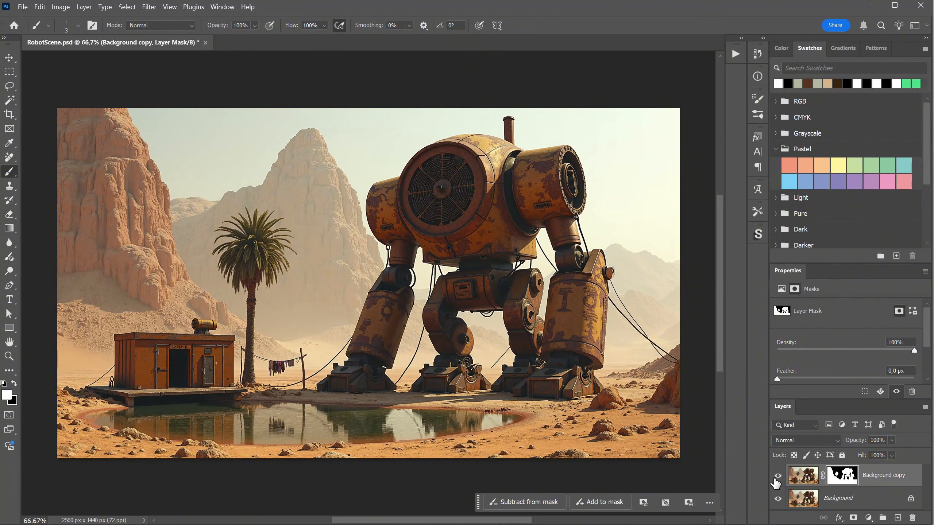
click(778, 498)
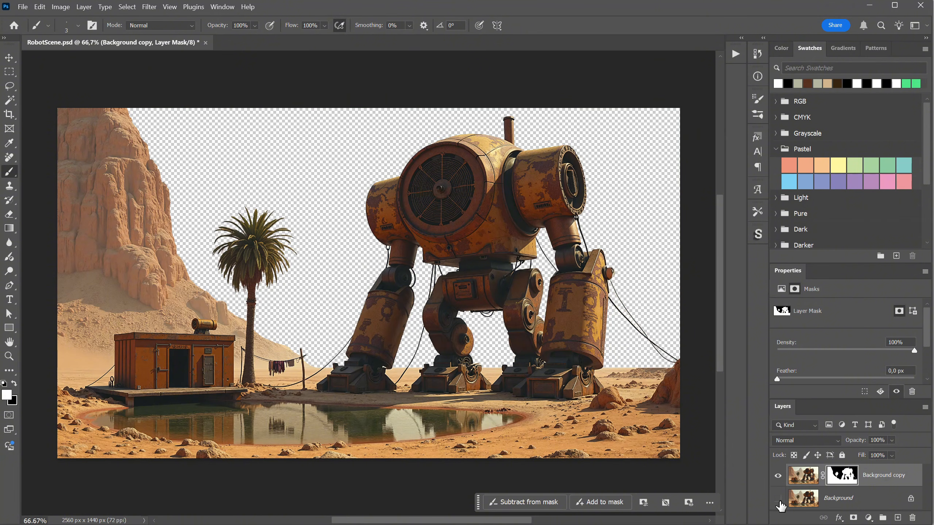
click(778, 499)
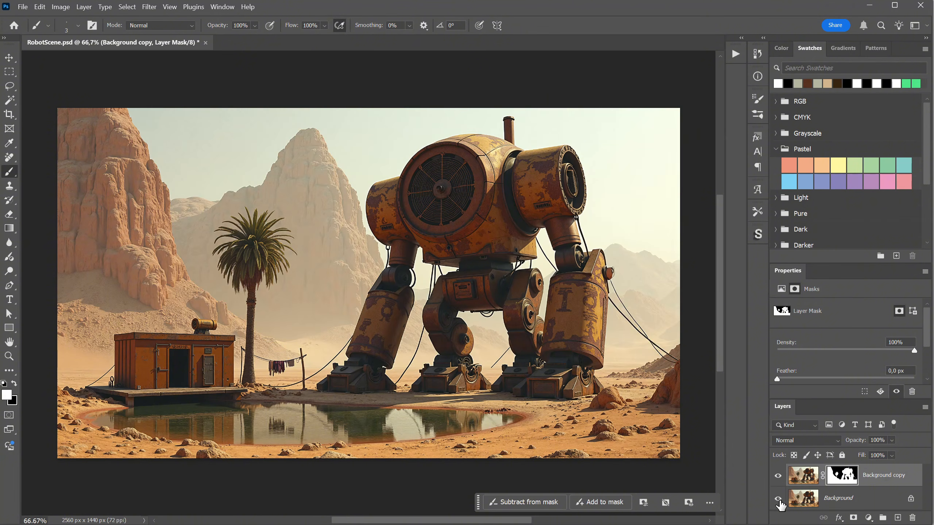
click(778, 499)
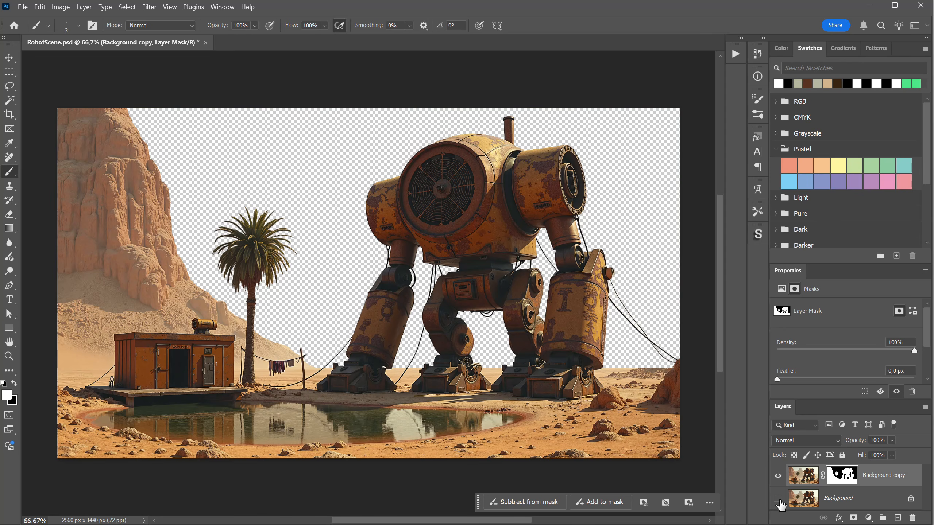
- Show only the Background layer, load the Background copy's mask as a selection on it, and expand the selection by 20 pixels
alt+click(778, 499)
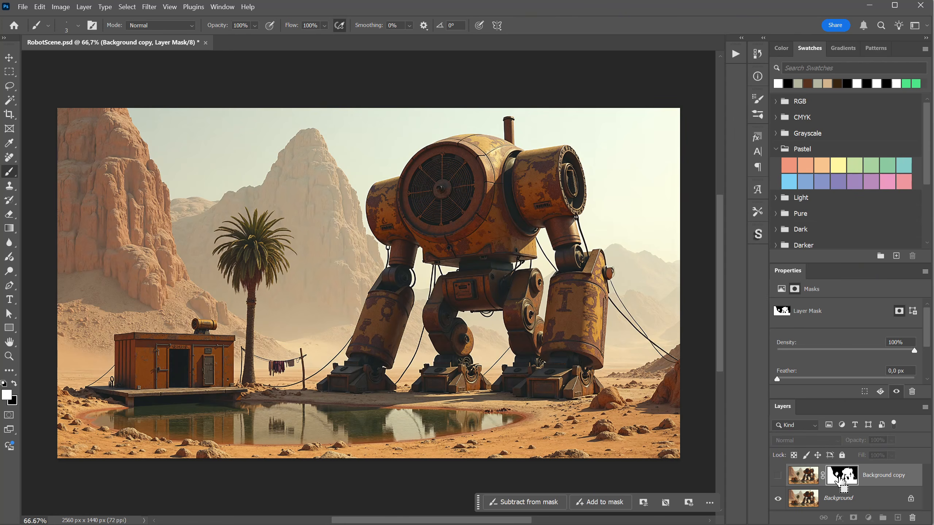
ctrl+click(840, 479)
click(857, 499)
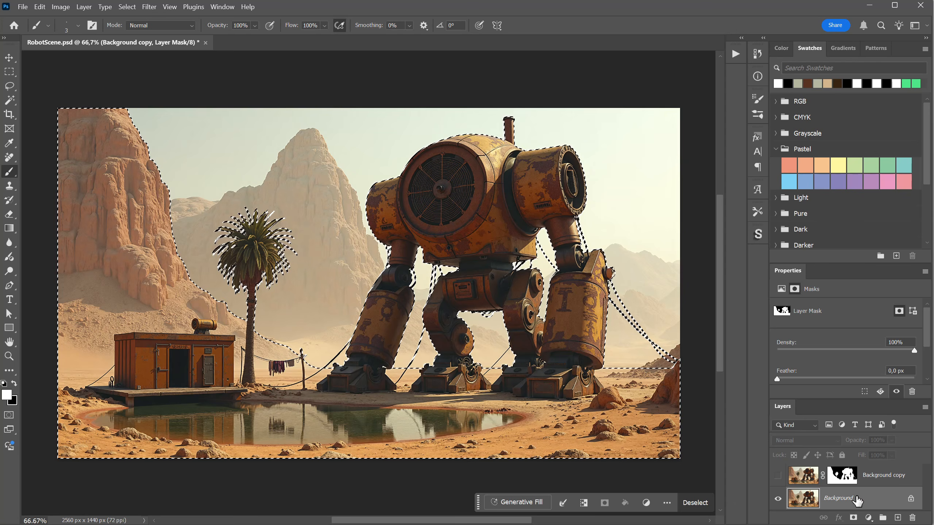
click(149, 8)
mouse_move(187, 165)
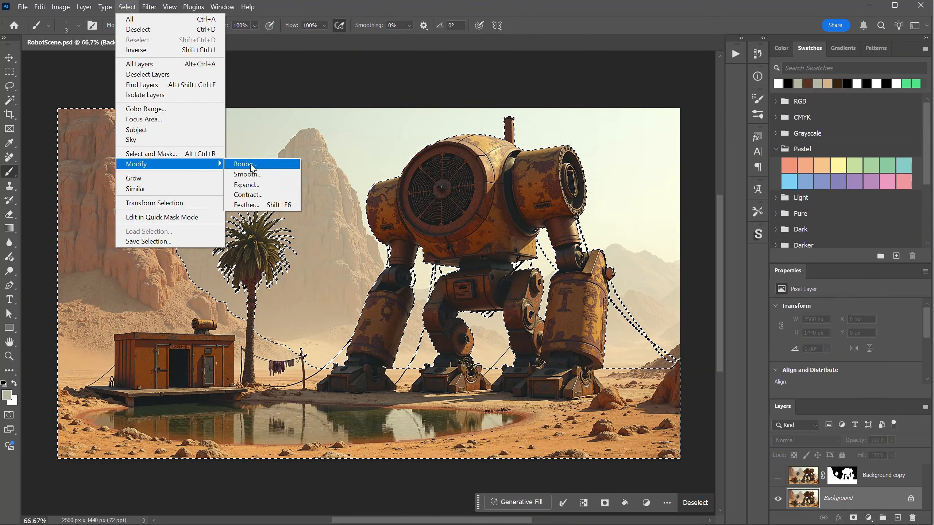
click(246, 185)
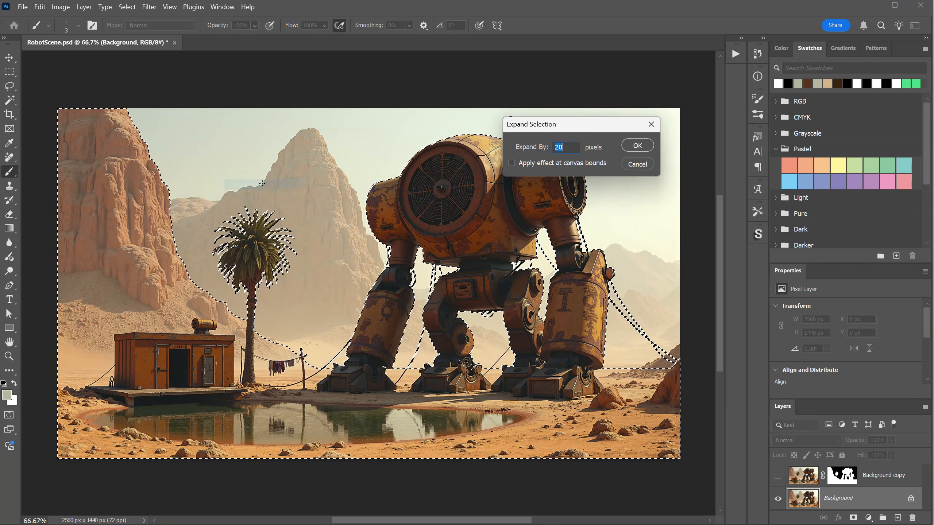
click(642, 146)
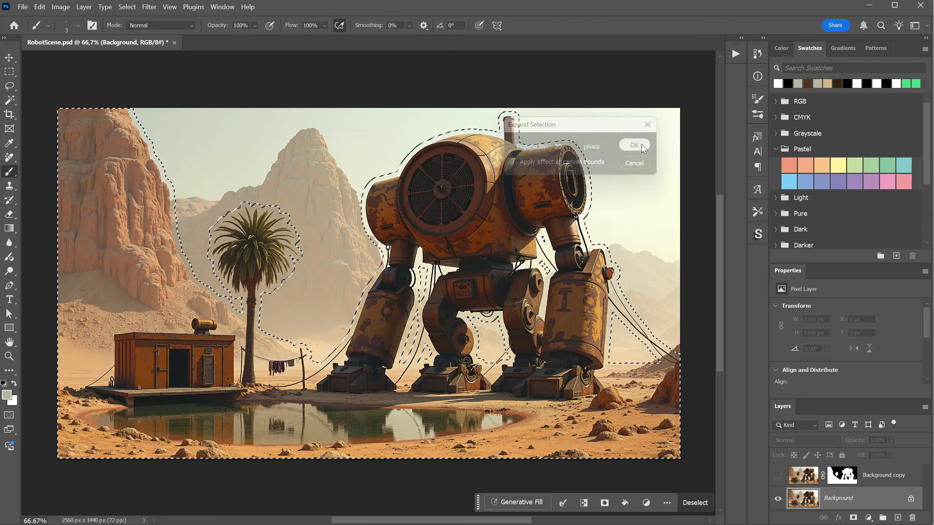
- Replace the selected foreground using Generative Fill without a prompt and choose the second variation
click(535, 503)
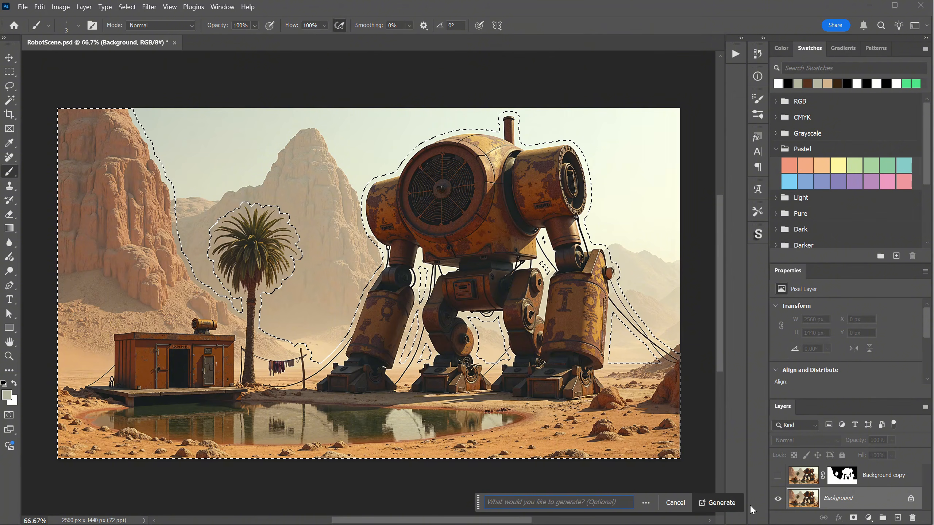
click(731, 503)
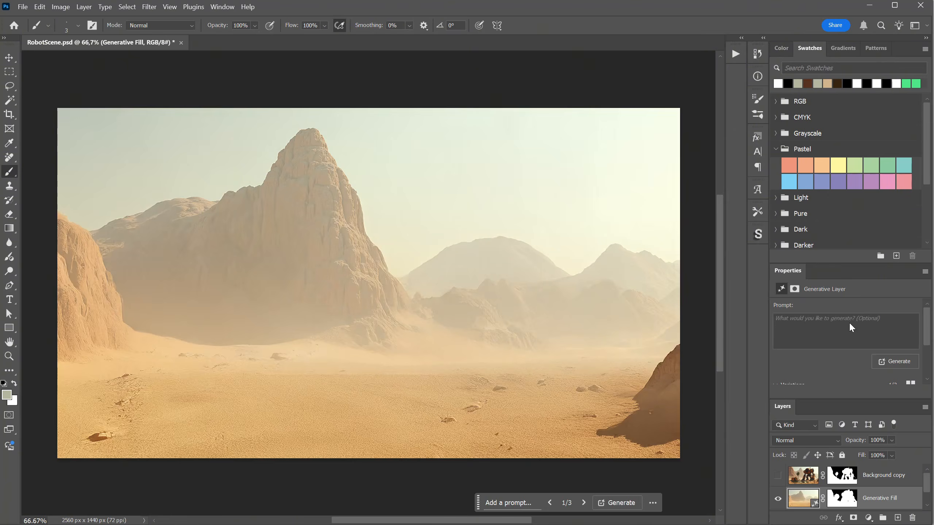
scroll(852, 327, down, 2)
click(841, 364)
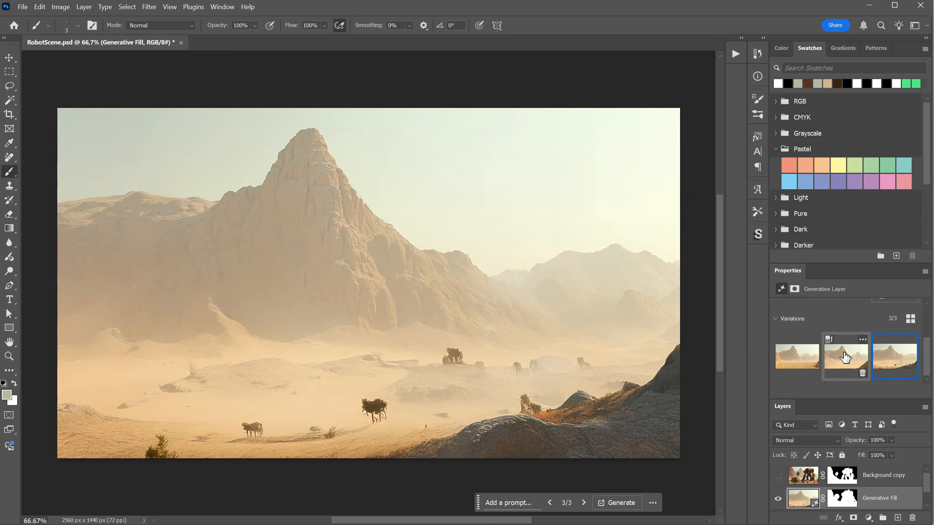
- Toggle the Background copy layer's visibility to check the foreground cutout over the generated desert
click(775, 476)
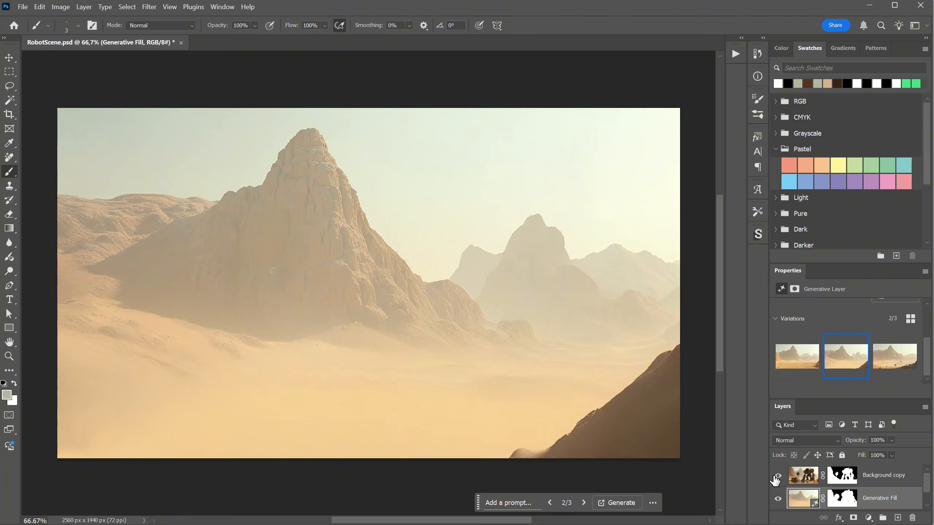
click(776, 477)
click(776, 477)
click(776, 477)
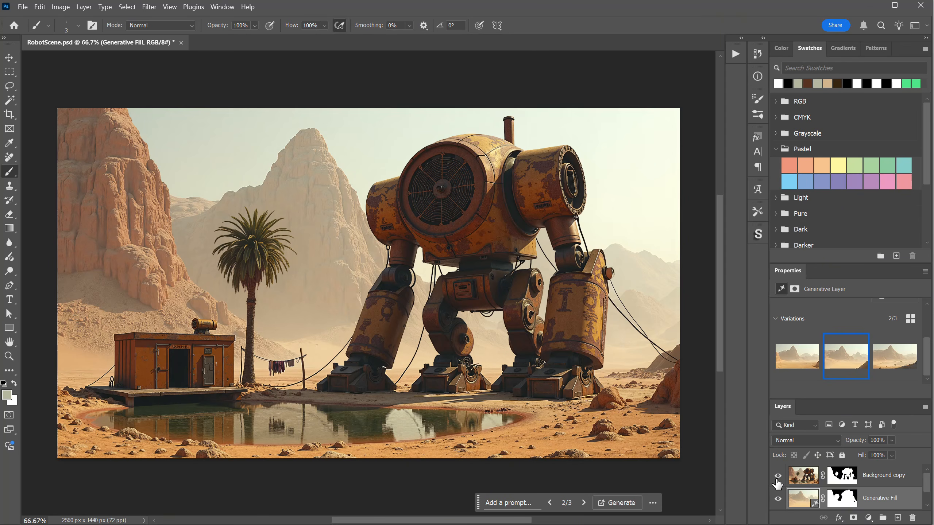
- Hide the Background copy layer and save the empty desert as a JPEG named Background.jpg in the Resources folder
click(776, 479)
click(23, 6)
click(76, 137)
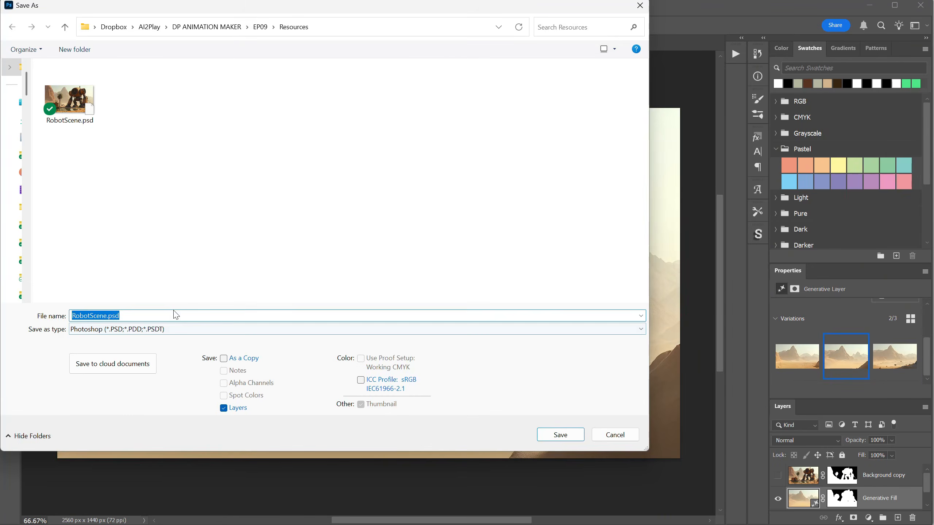
click(154, 330)
click(107, 422)
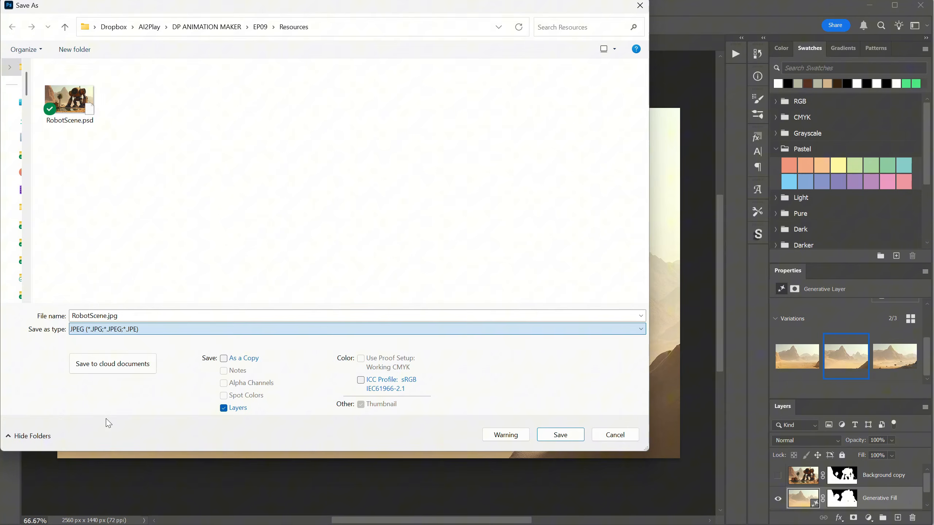
double_click(142, 319)
key(Return)
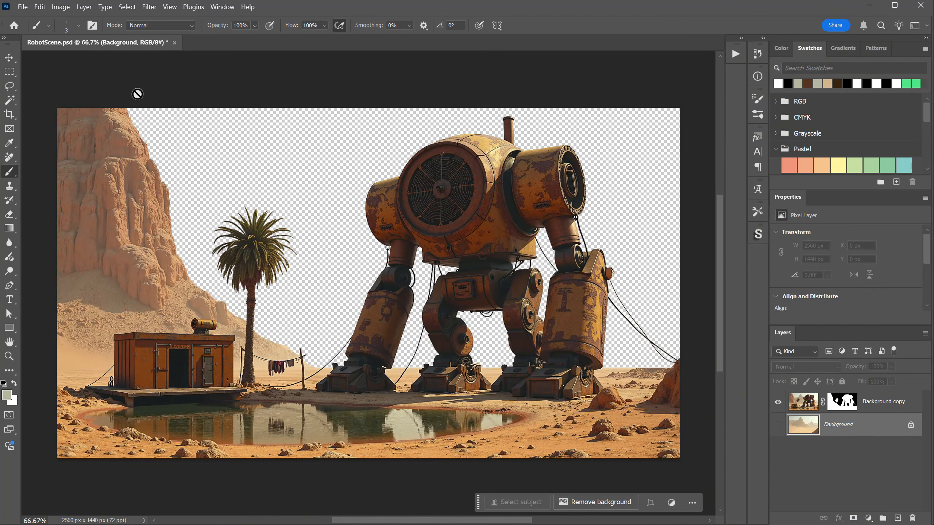
- Save the foreground cutout with transparency as a PNG named Robot.png in the Resources folder
click(22, 6)
click(64, 138)
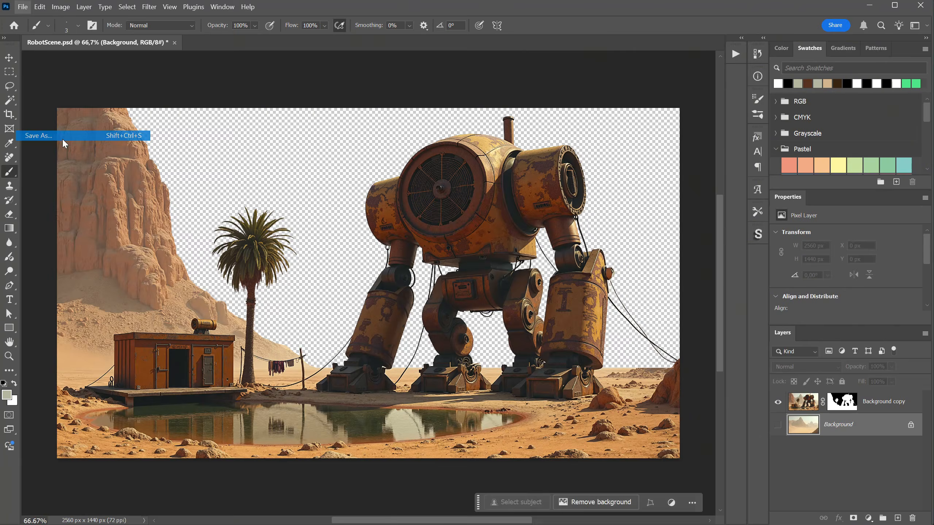
click(167, 332)
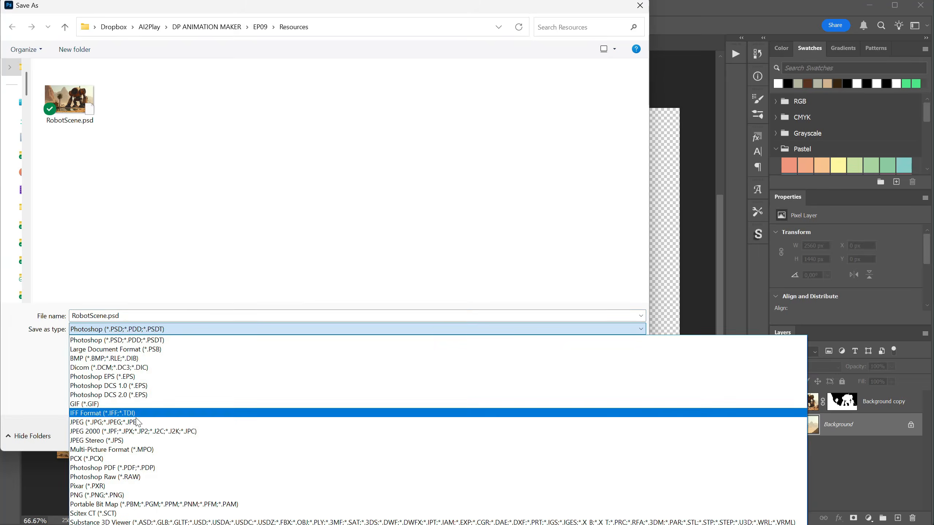
click(143, 496)
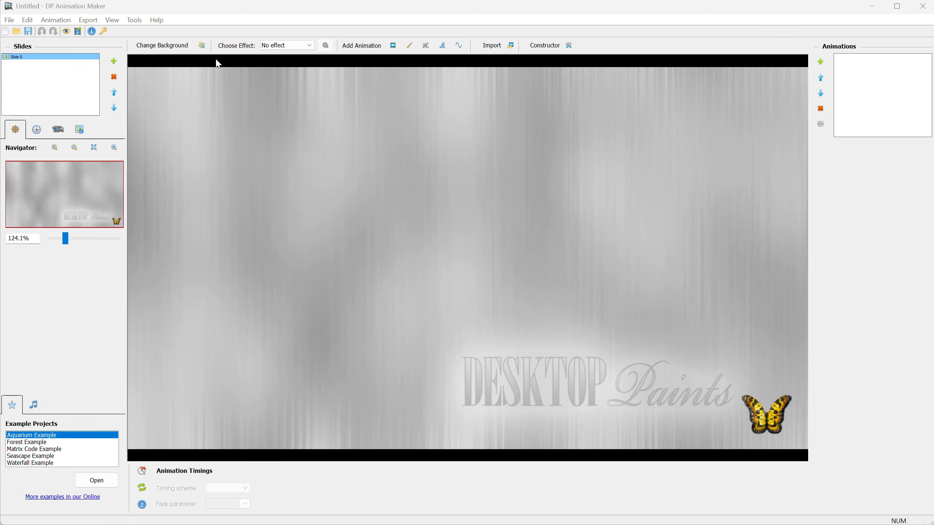
- Switch to DP Animation Maker and set Background.jpg as the project's background image
click(181, 50)
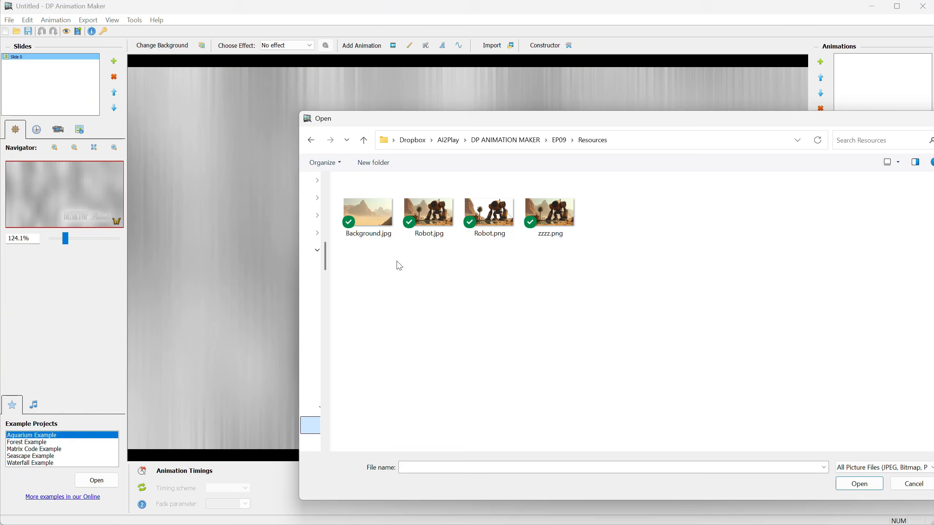
double_click(373, 220)
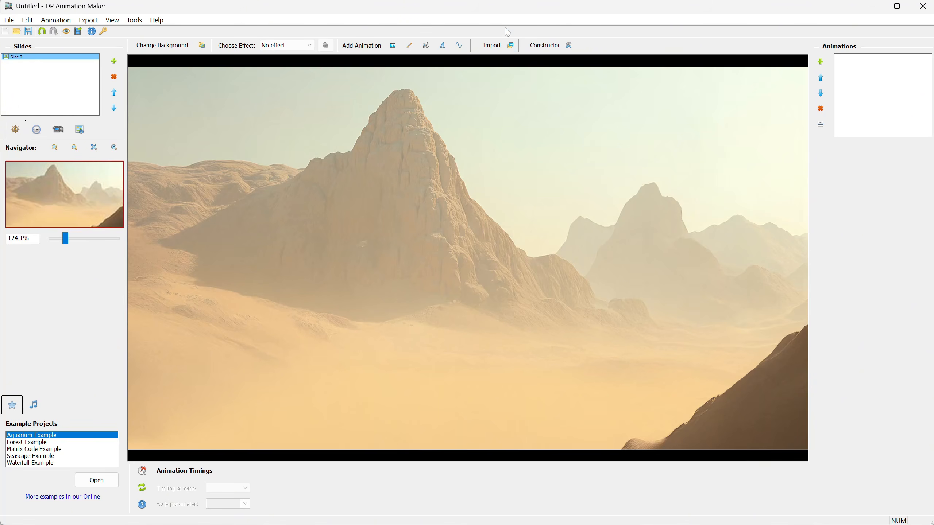
- Import Robot.png from the Resources folder as a Still Object animation over the desert background
click(496, 47)
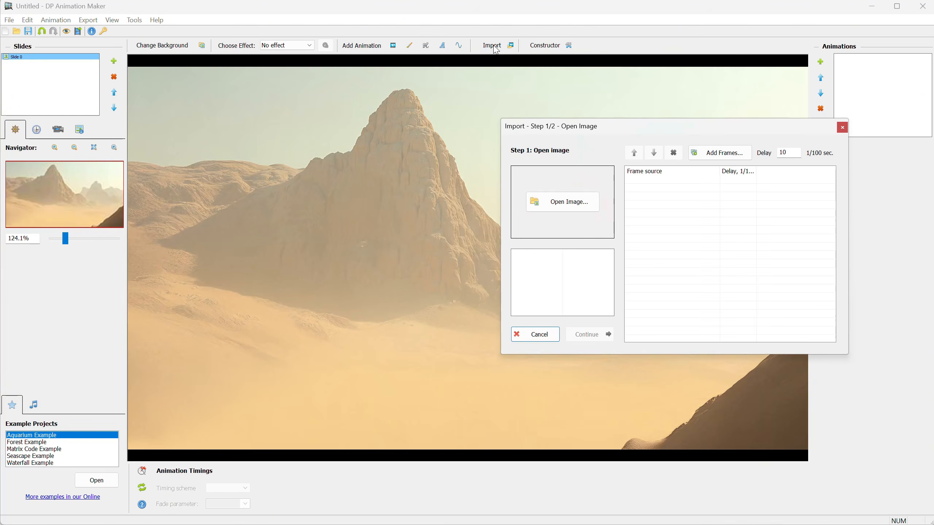
click(563, 203)
click(419, 203)
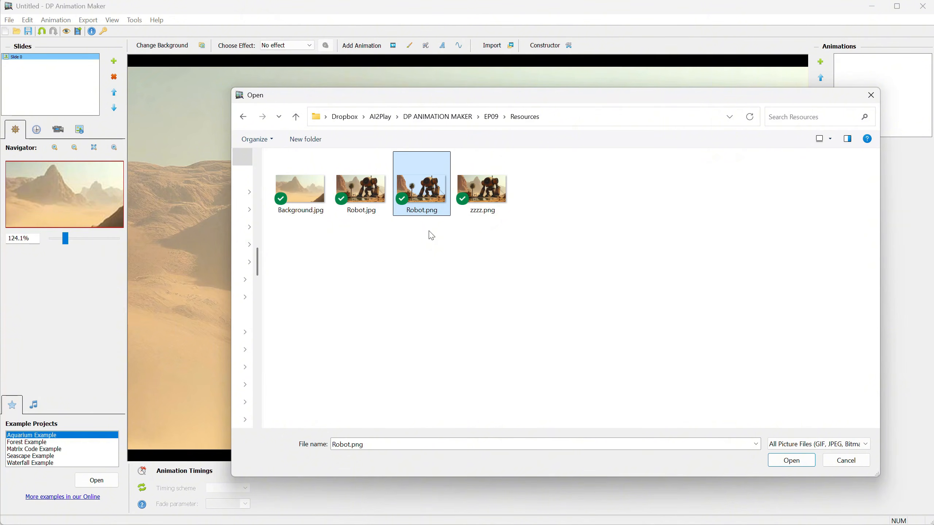
double_click(420, 195)
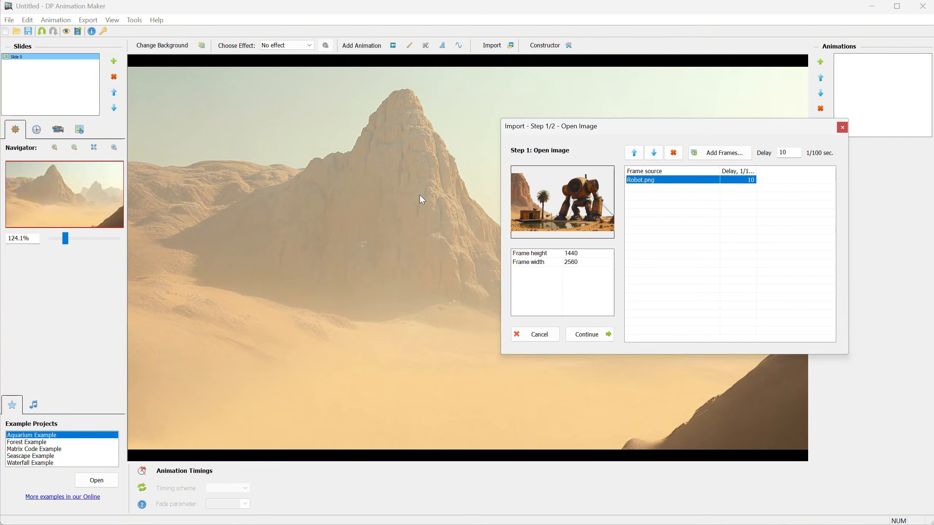
click(590, 335)
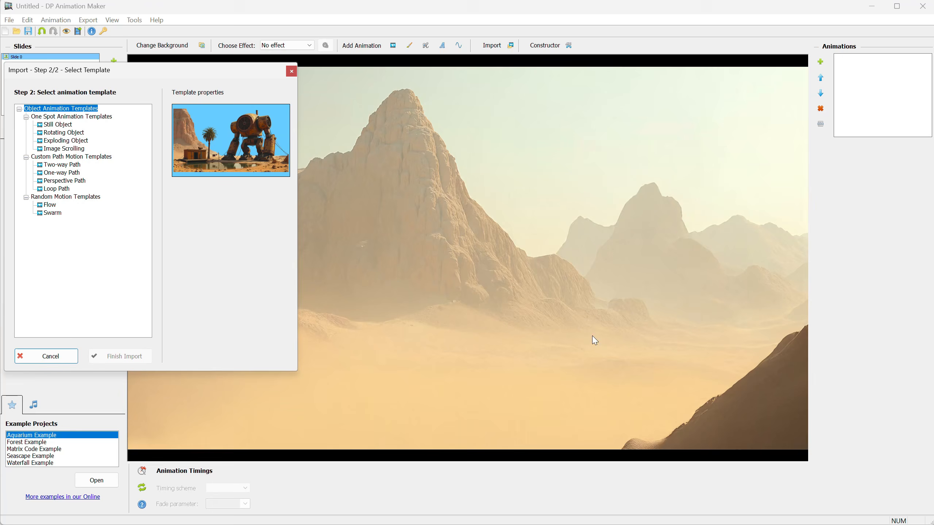
click(67, 125)
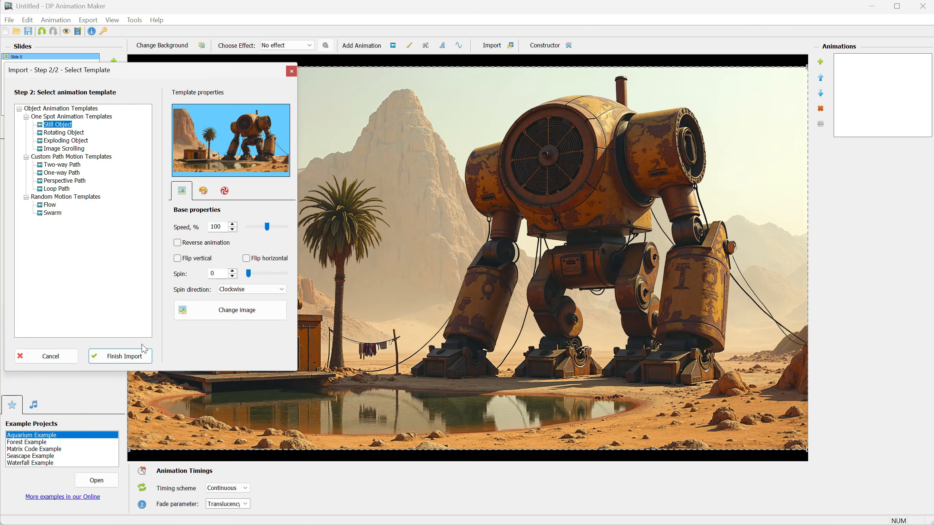
click(142, 358)
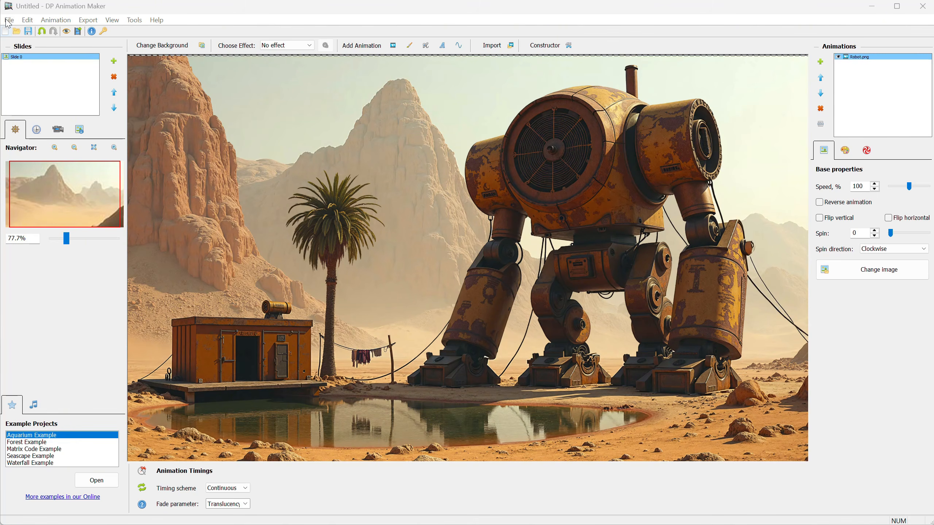
- Save the project as Robot in the Resources folder
click(8, 20)
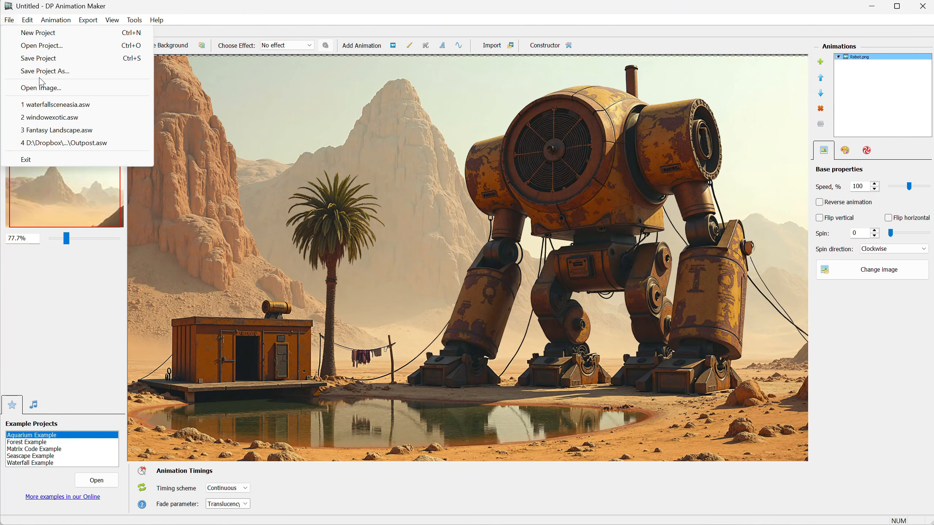
click(60, 71)
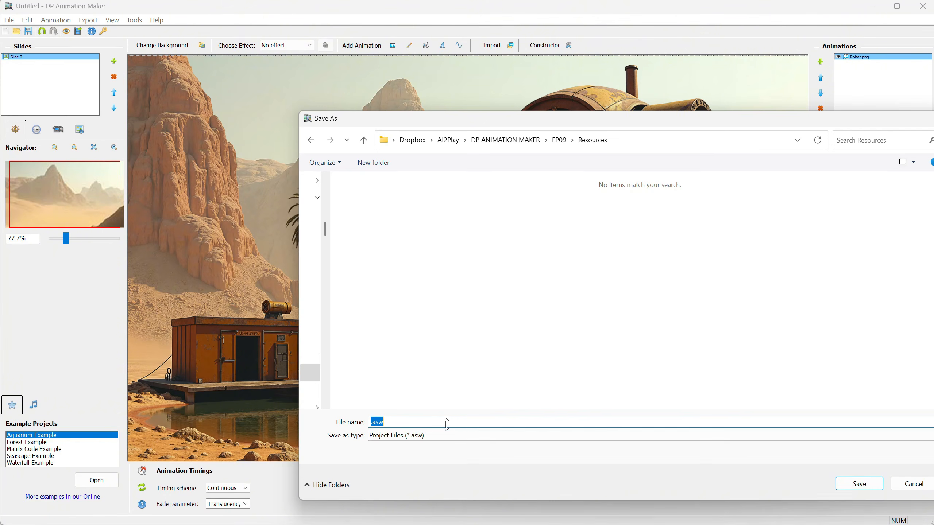
text(Robot)
key(Return)
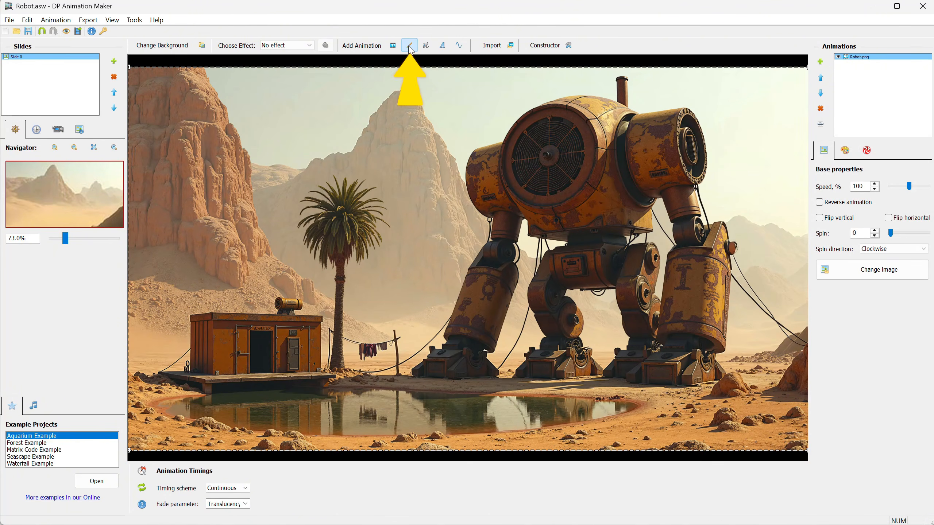
- Add a Water brush animation from the Nature Brushes to the scene
click(410, 47)
click(58, 328)
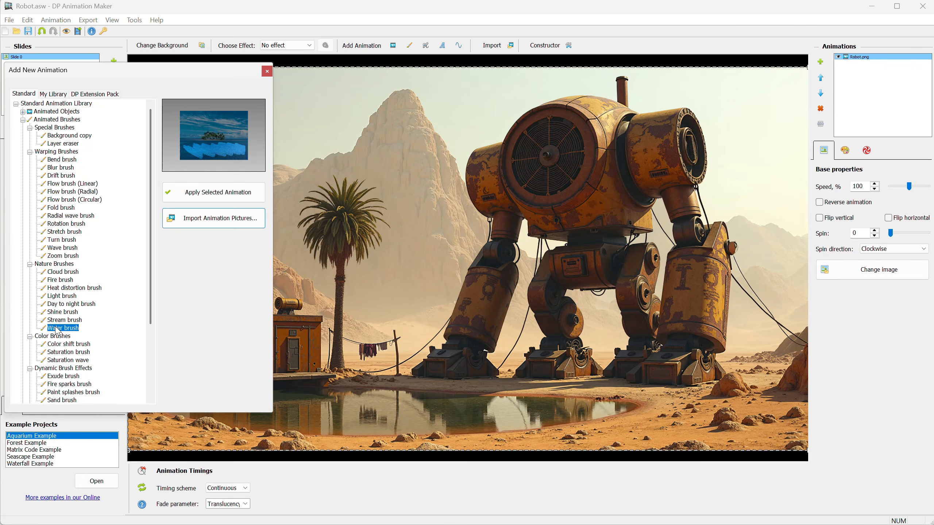
click(207, 193)
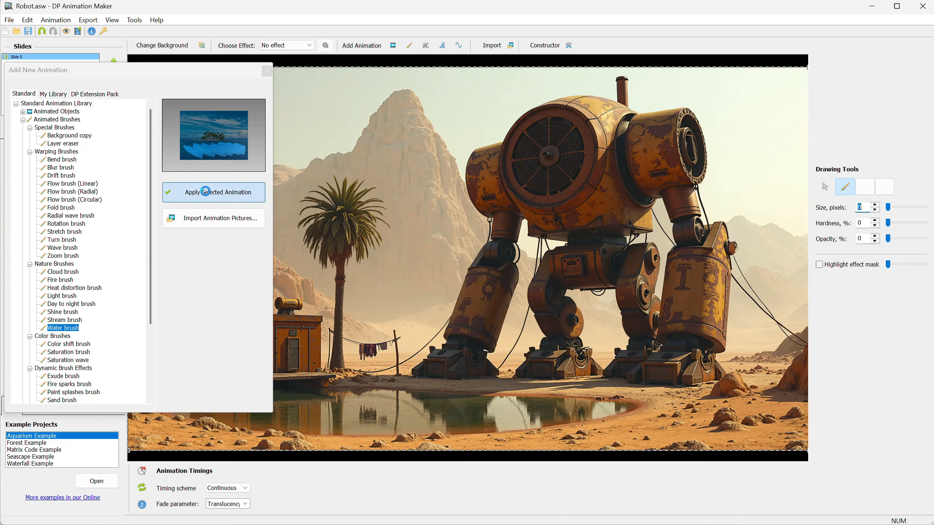
click(266, 70)
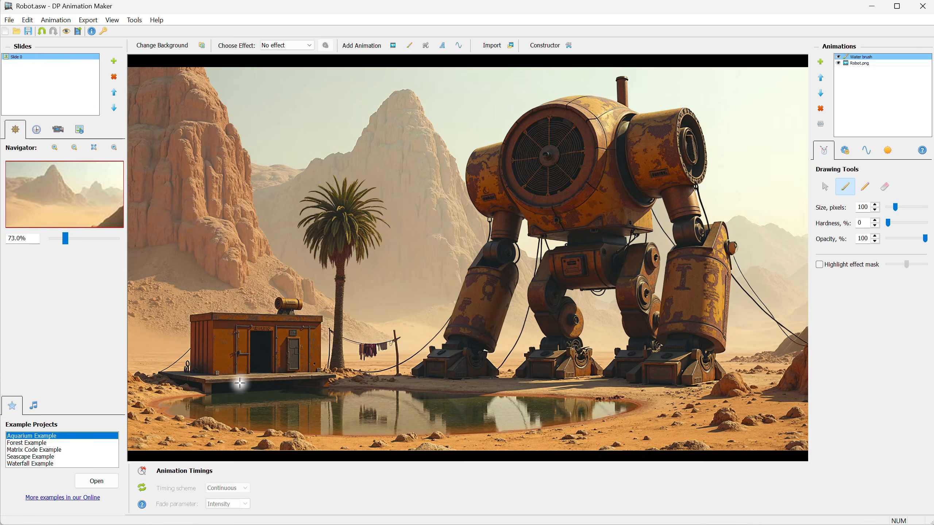
- Set the brush size to 45 pixels and paint the water effect over the pond area in front of the cabin
scroll(243, 376, up, 2)
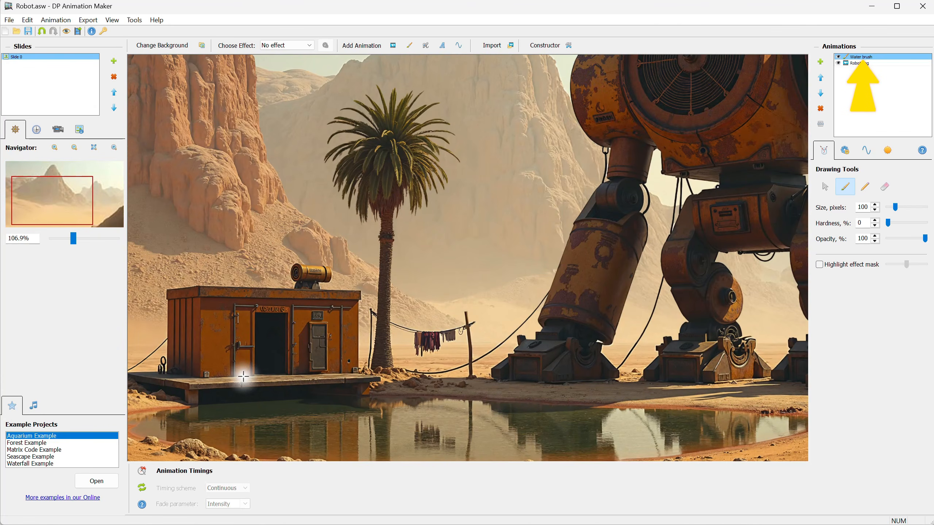
scroll(243, 376, up, 2)
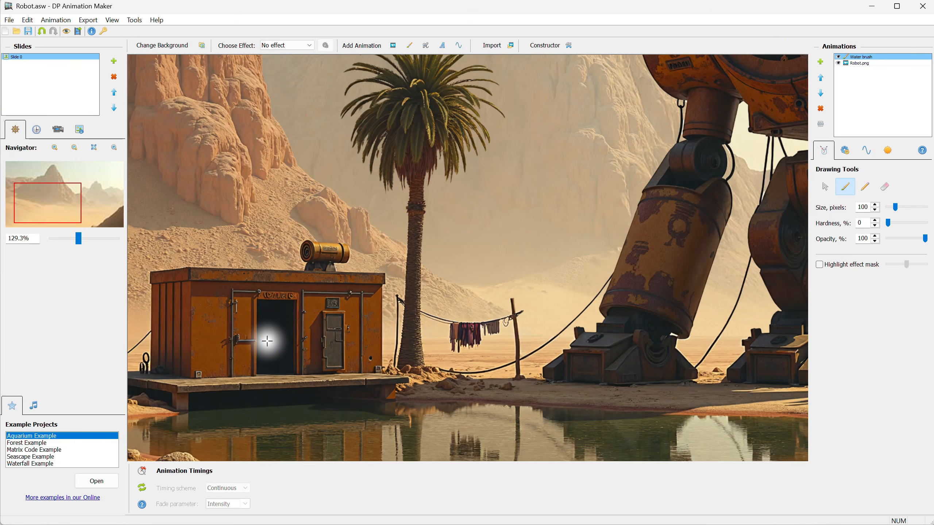
scroll(268, 337, down, 1)
scroll(269, 337, up, 2)
drag(45, 204, 34, 214)
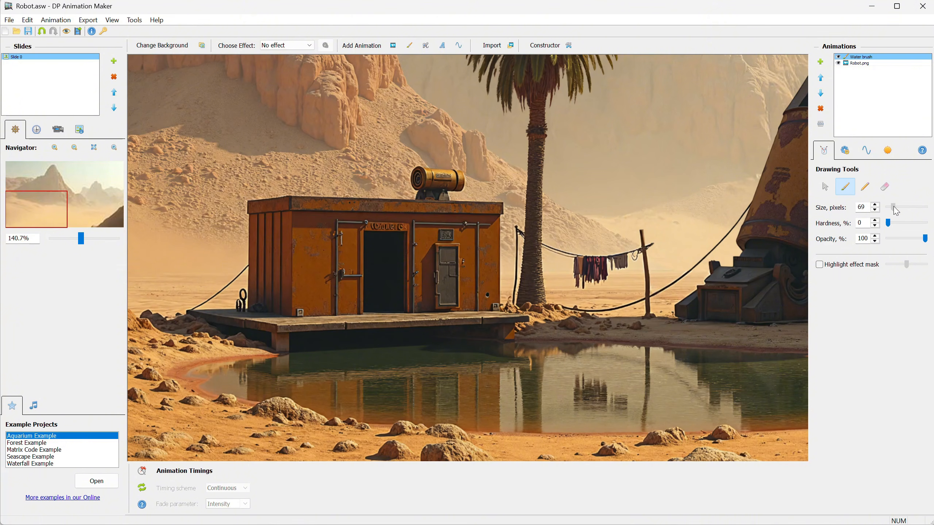
drag(895, 208, 891, 208)
mouse_move(233, 369)
mouse_down()
mouse_move(407, 360)
mouse_move(338, 378)
mouse_move(423, 391)
mouse_move(401, 375)
mouse_move(436, 375)
mouse_up()
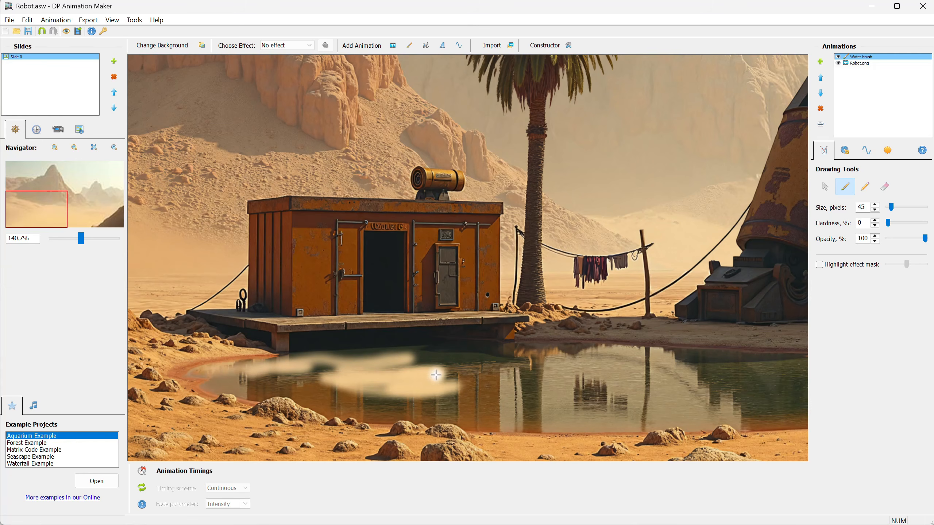
- Toggle the Robot.png layer's visibility to check the background, and apply the Water brush animation to the whole scene
click(845, 151)
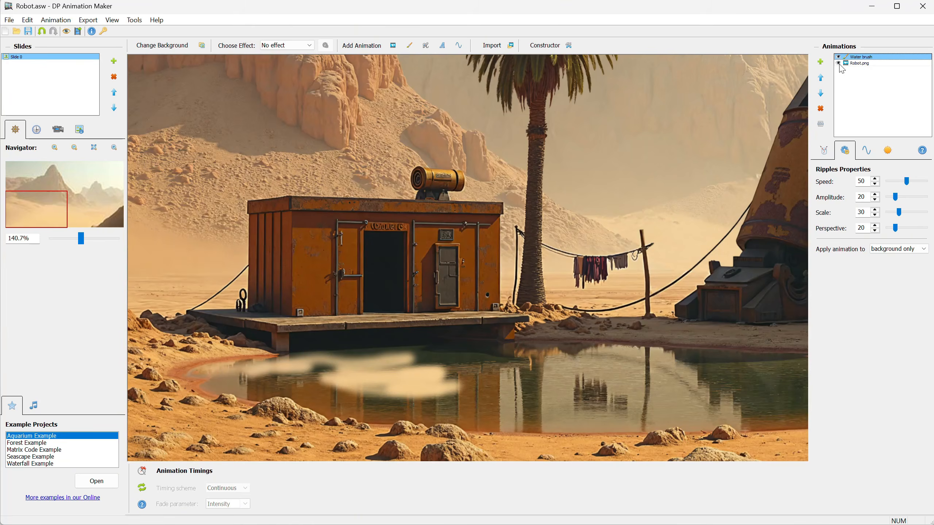
click(839, 64)
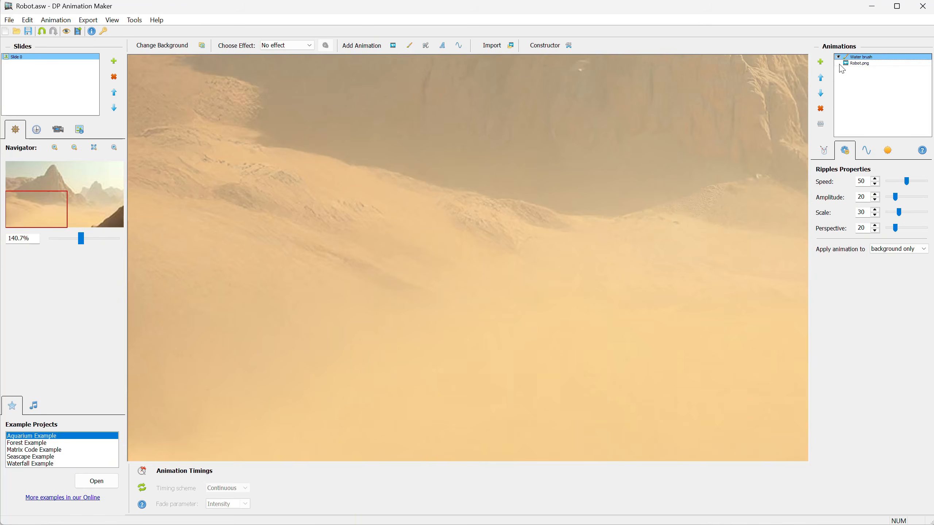
click(839, 64)
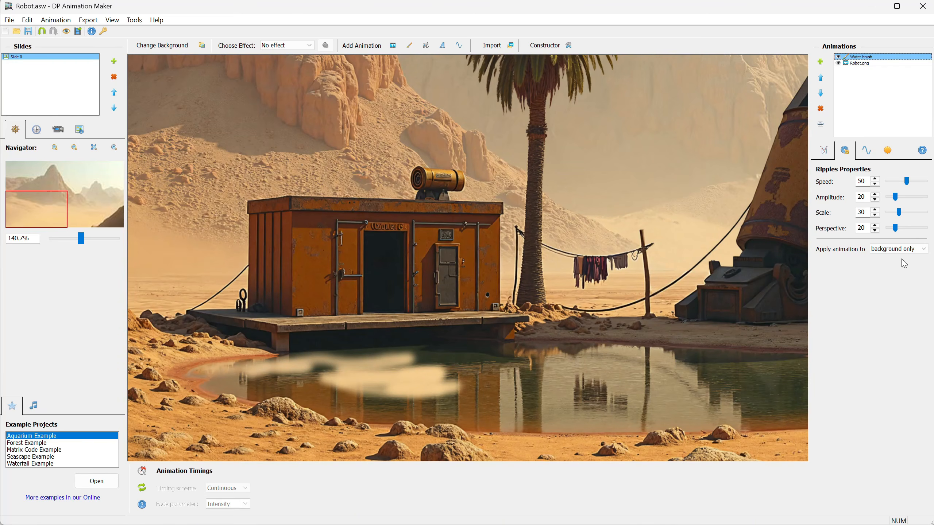
click(900, 249)
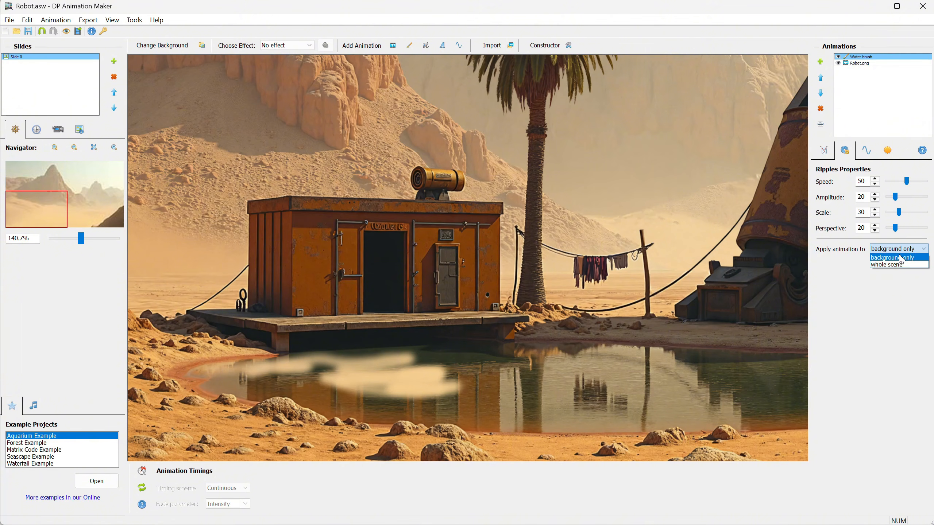
click(897, 268)
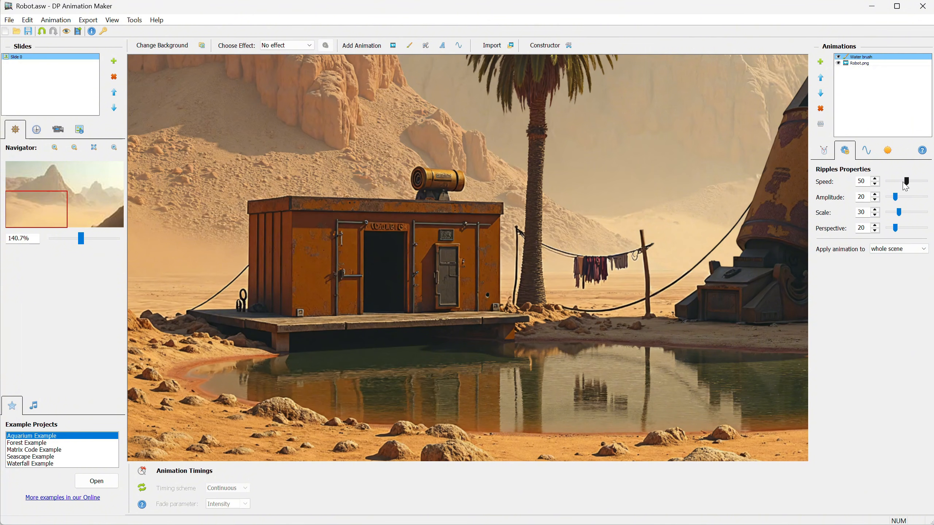
- Paint the water effect across the rest of the pond with a 79-pixel brush, and switch to a 45-pixel eraser for the shoreline
click(832, 156)
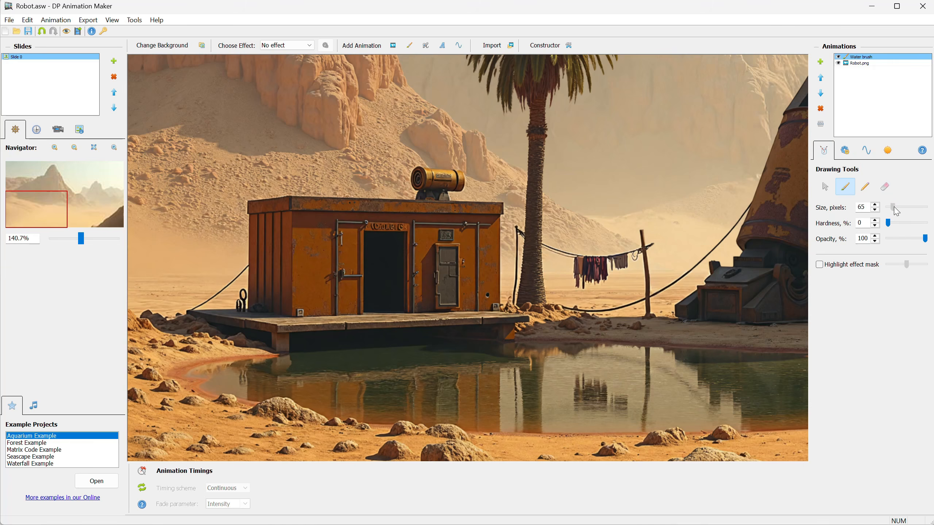
drag(891, 207, 894, 207)
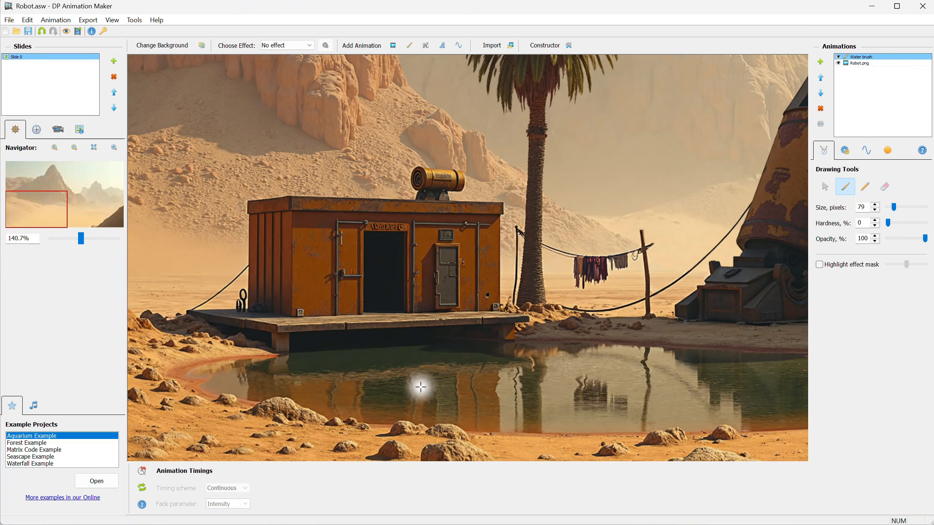
drag(48, 220, 84, 219)
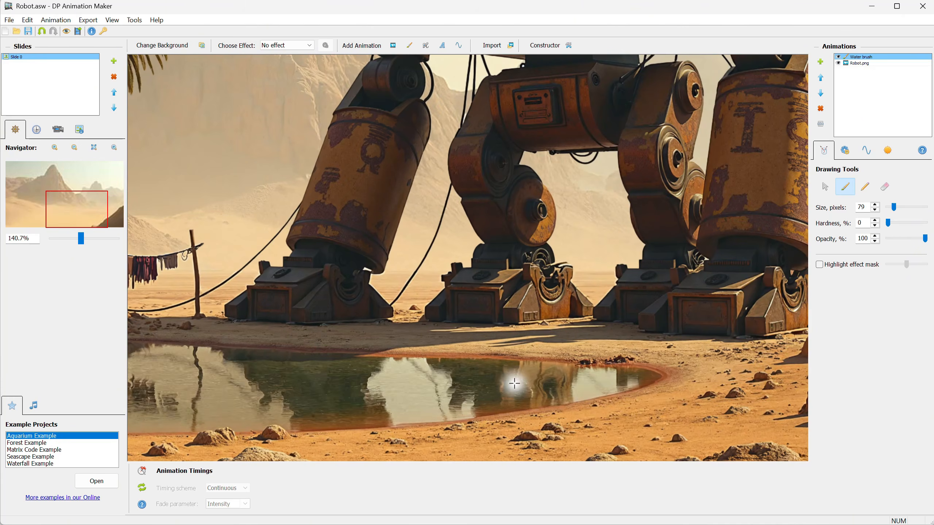
drag(895, 208, 892, 209)
click(884, 187)
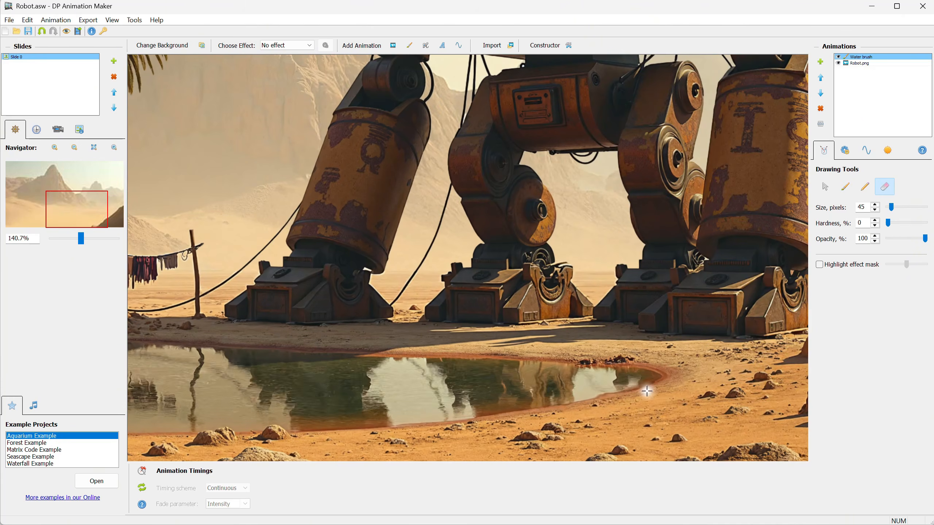
scroll(522, 391, down, 6)
- Set the water ripples' amplitude to 24 and scale to 14, and the wave direction to 2 degrees
click(844, 154)
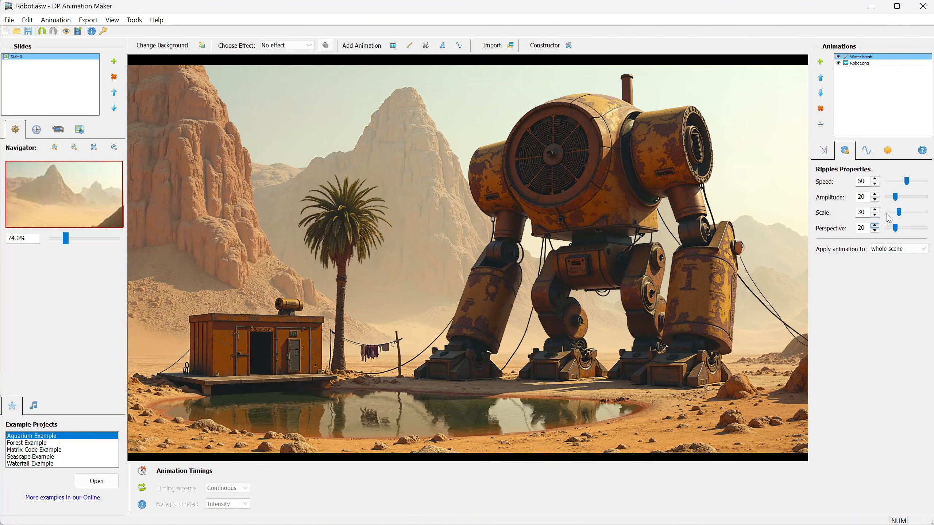
mouse_move(898, 201)
mouse_down()
mouse_move(911, 200)
mouse_move(890, 203)
mouse_move(897, 213)
mouse_move(884, 218)
mouse_move(898, 217)
mouse_up()
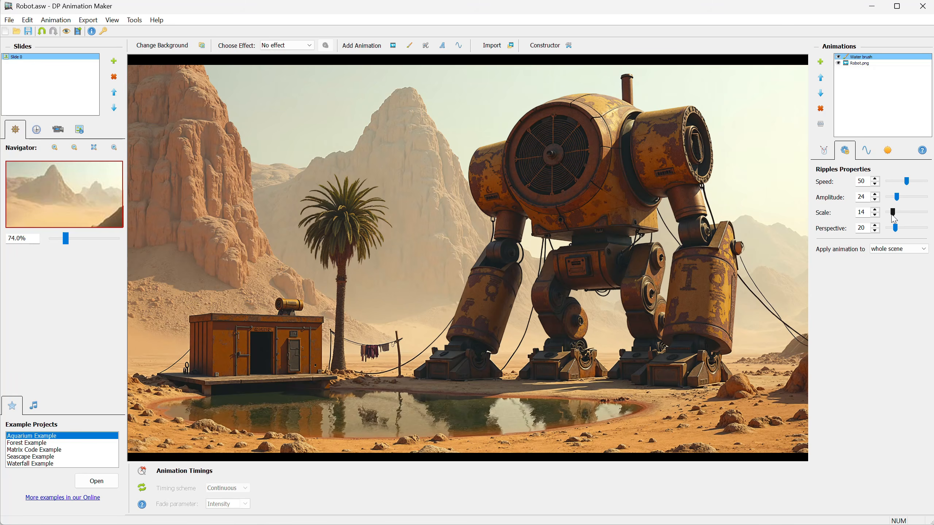
click(868, 155)
drag(918, 198, 925, 194)
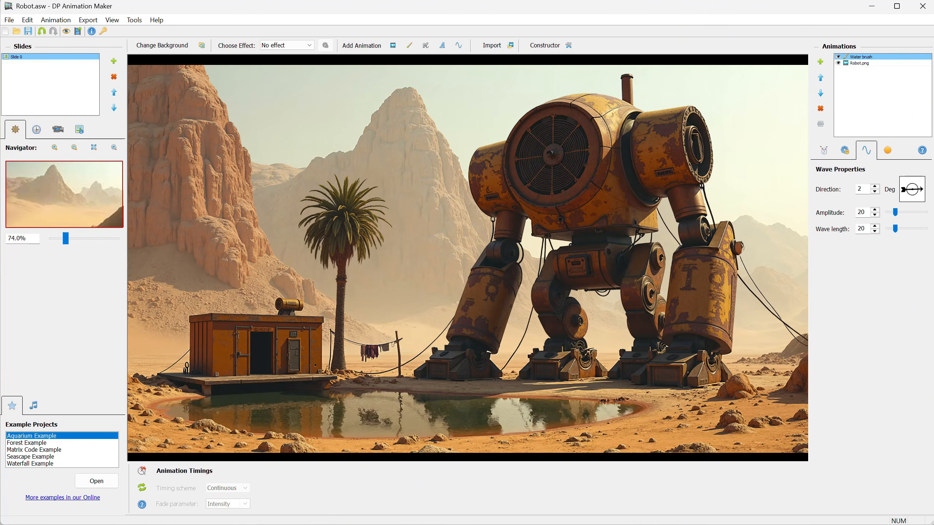
- Add a Bend brush animation from the Warping Brushes for the palm tree
scroll(335, 208, up, 4)
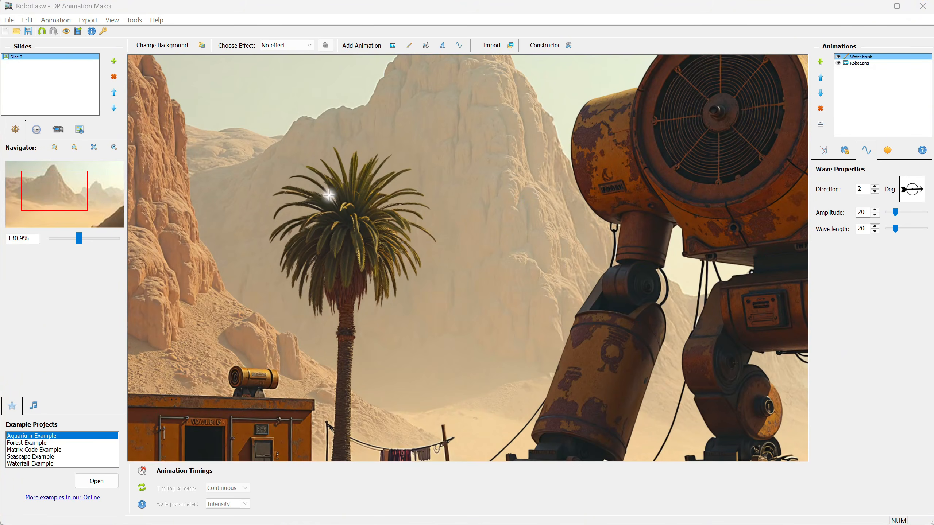
click(410, 47)
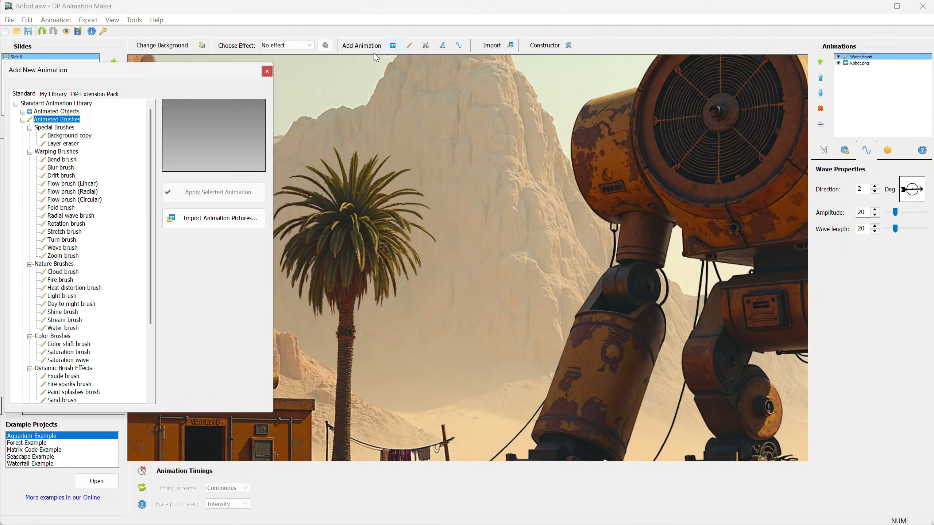
click(68, 160)
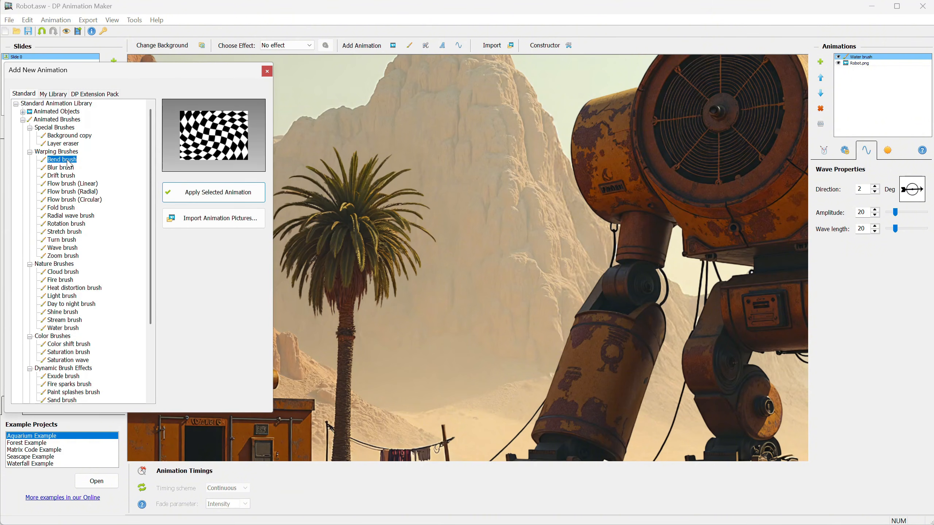
click(215, 198)
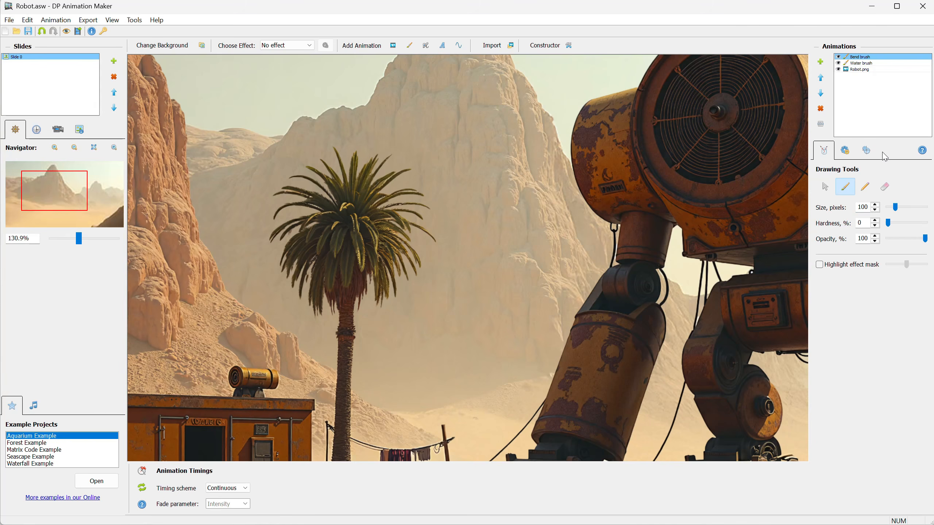
- Move the bend effect's center onto the palm trunk at X 789, Y 888, and toggle the Robot.png layer's visibility to check the background
click(867, 151)
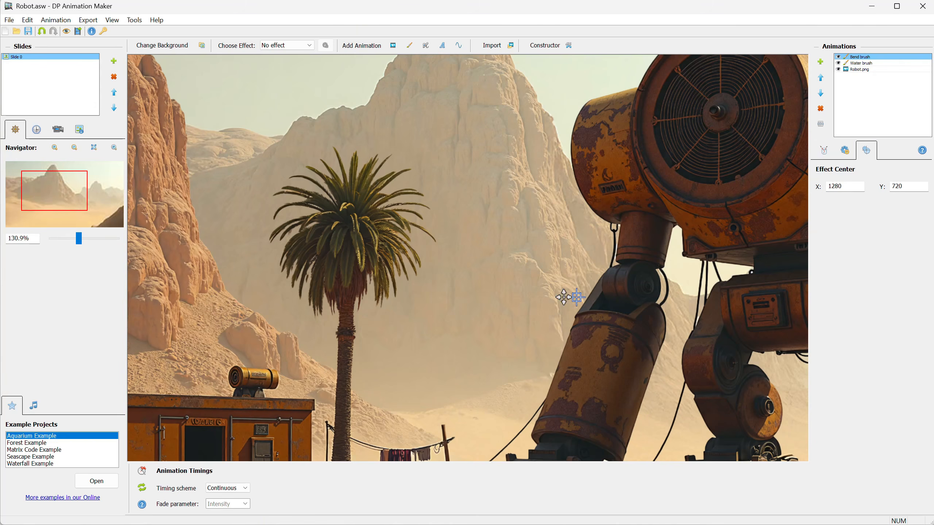
mouse_move(564, 298)
mouse_down()
mouse_move(340, 346)
mouse_move(344, 338)
mouse_move(340, 390)
mouse_move(342, 378)
mouse_up()
click(840, 70)
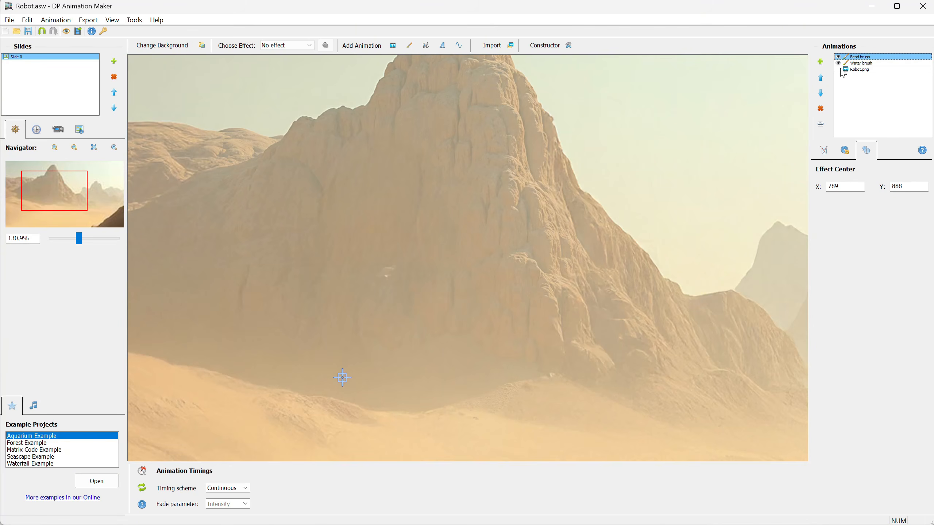
click(840, 70)
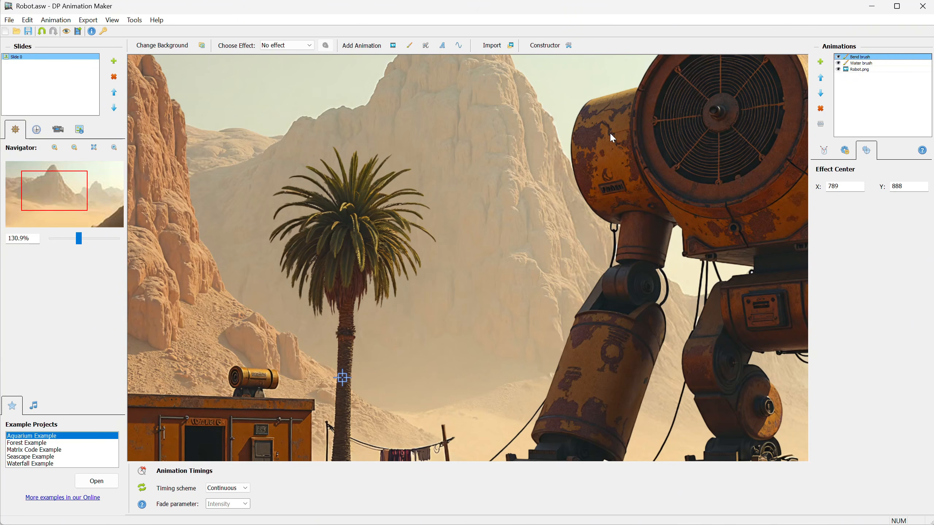
- Paint the bend effect over the palm tree's crown with a 314-pixel brush
click(825, 151)
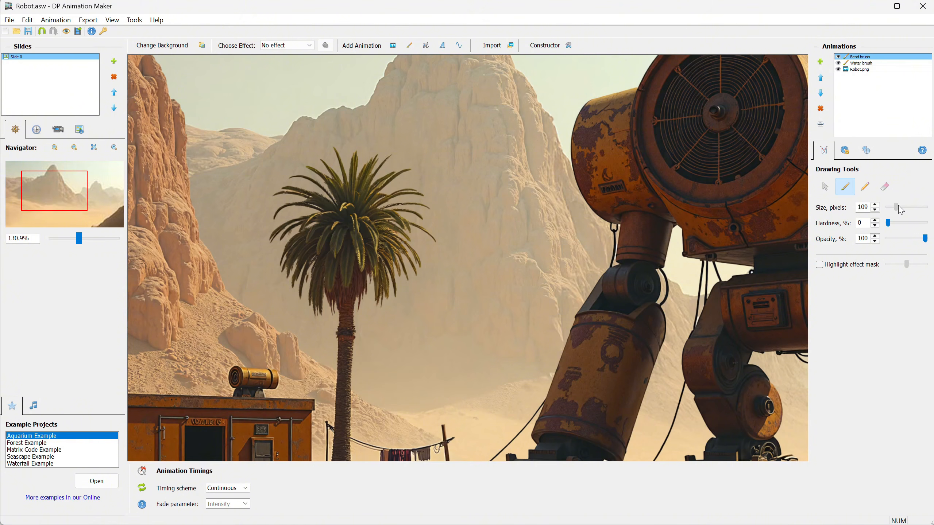
drag(897, 207, 912, 208)
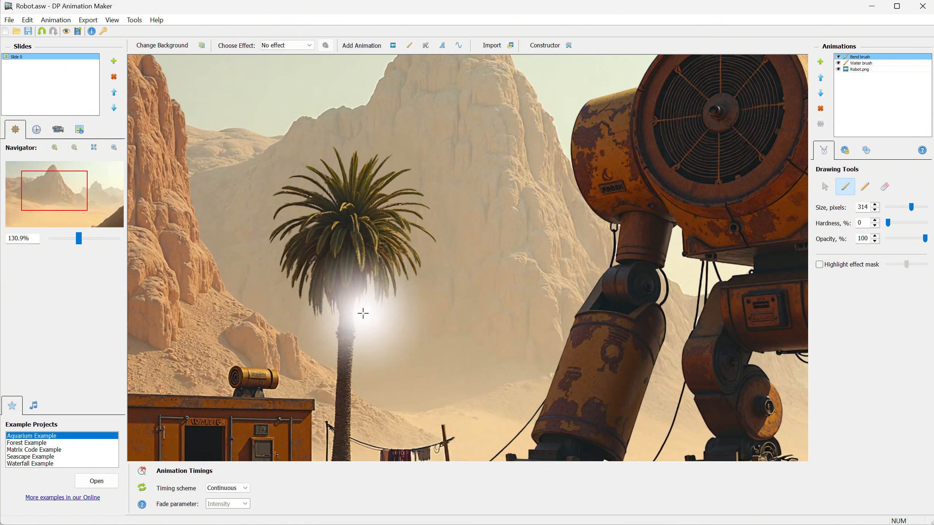
mouse_move(363, 313)
mouse_down()
mouse_move(316, 237)
mouse_move(317, 207)
mouse_move(363, 190)
mouse_move(392, 209)
mouse_move(392, 237)
mouse_move(367, 256)
mouse_up()
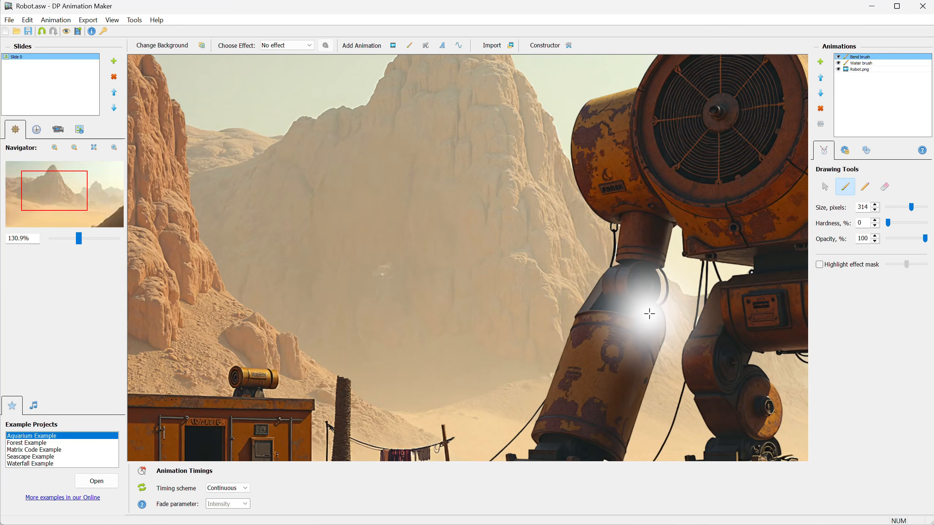
- Apply the bend animation to the previous layer and move the Bend brush below the Water brush, directly above Robot.png
click(845, 151)
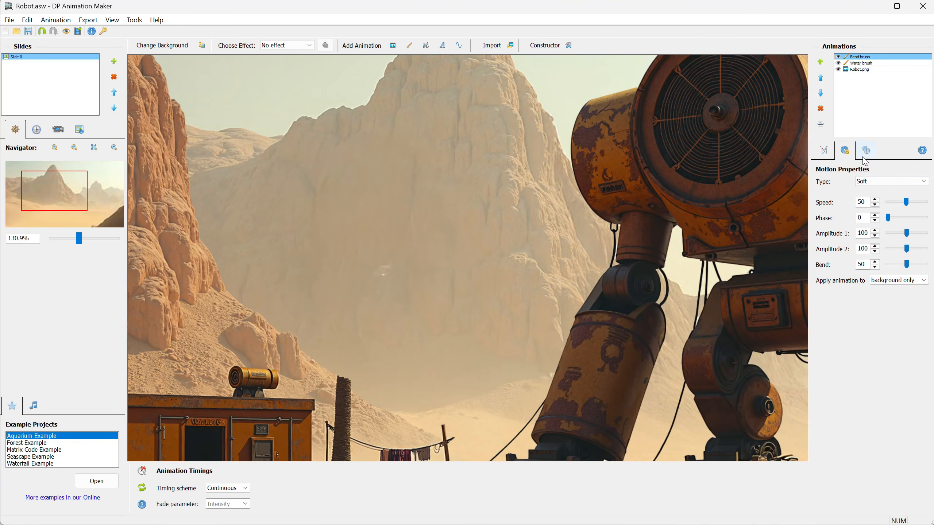
click(897, 281)
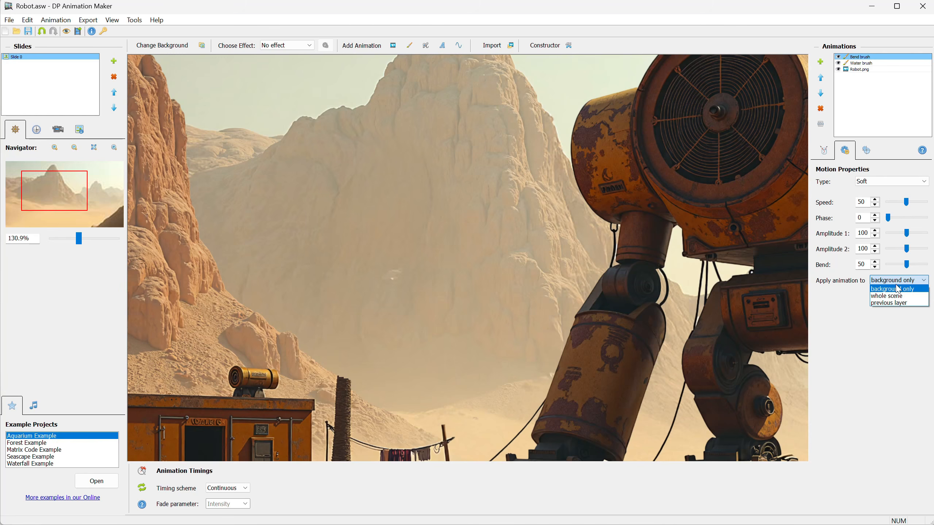
click(890, 303)
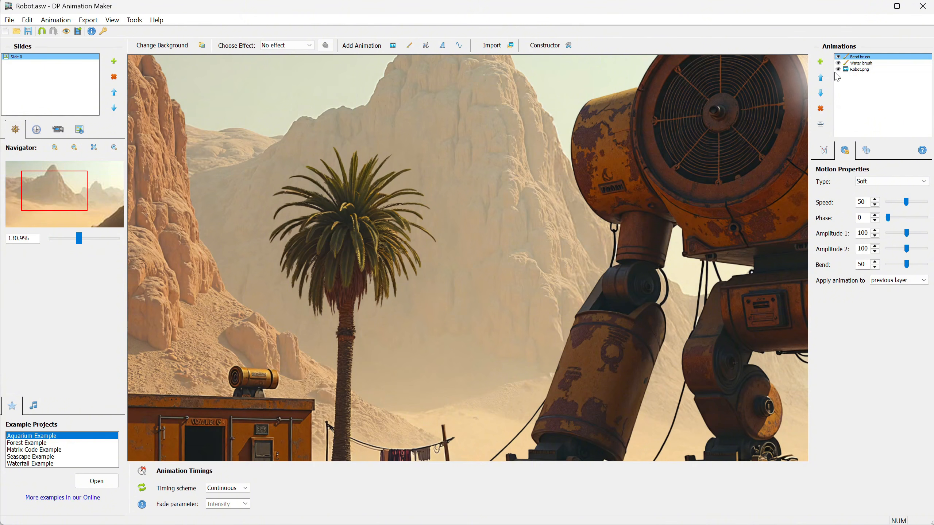
click(822, 96)
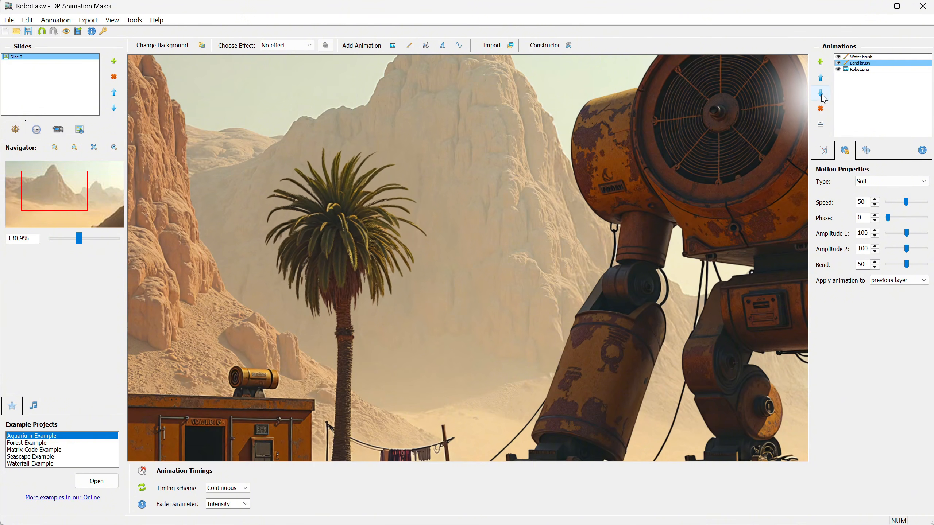
- Set the bend brush's motion type to Windlike and reduce its amplitude
click(876, 185)
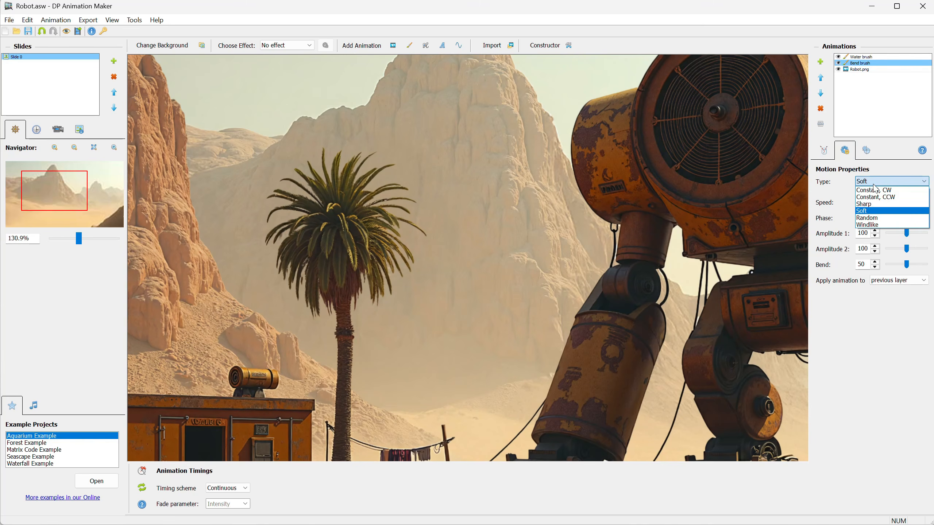
click(873, 226)
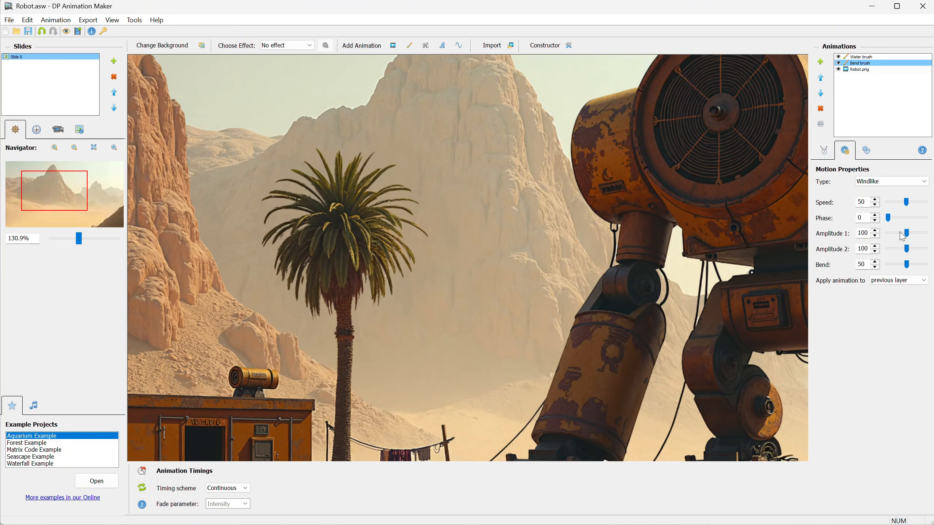
mouse_move(905, 234)
mouse_down()
mouse_move(895, 234)
mouse_move(898, 251)
mouse_up()
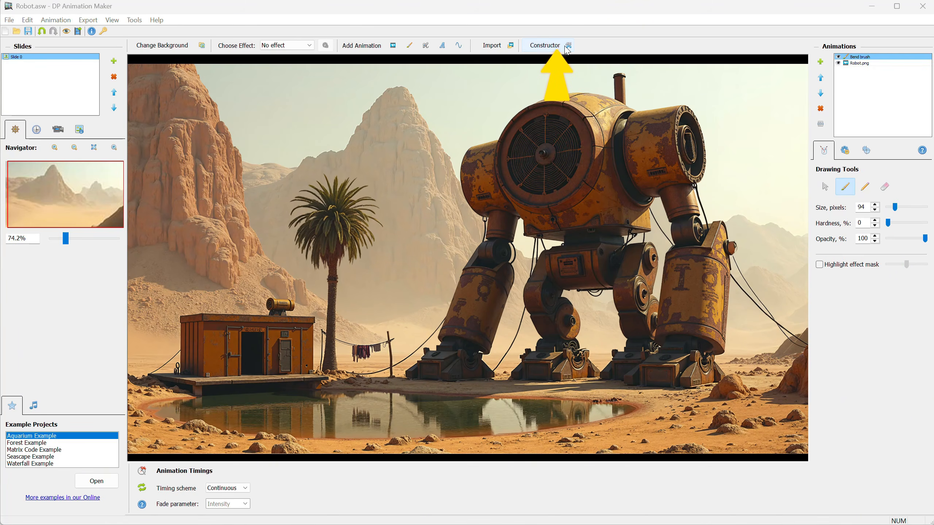
- Start a new particle animation in the Animation Constructor and load the standard Vortex template
click(568, 48)
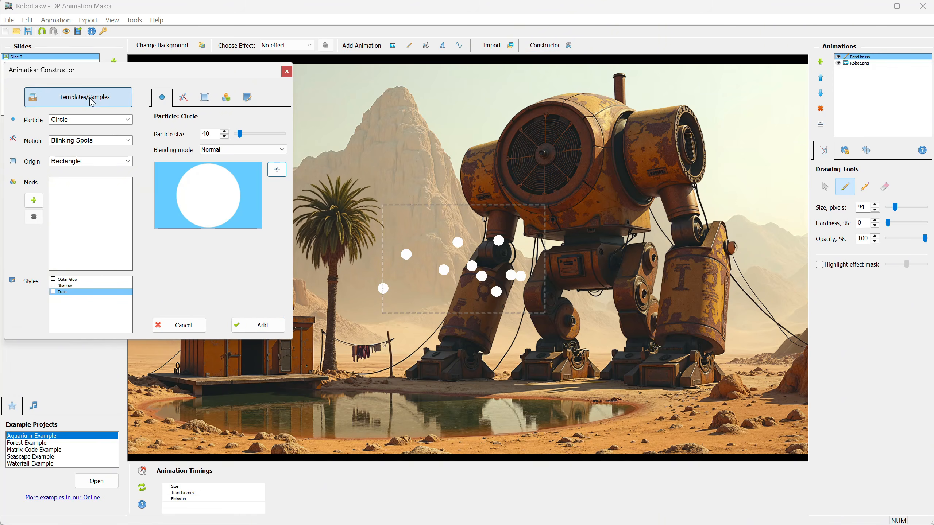
click(114, 97)
scroll(110, 155, down, 3)
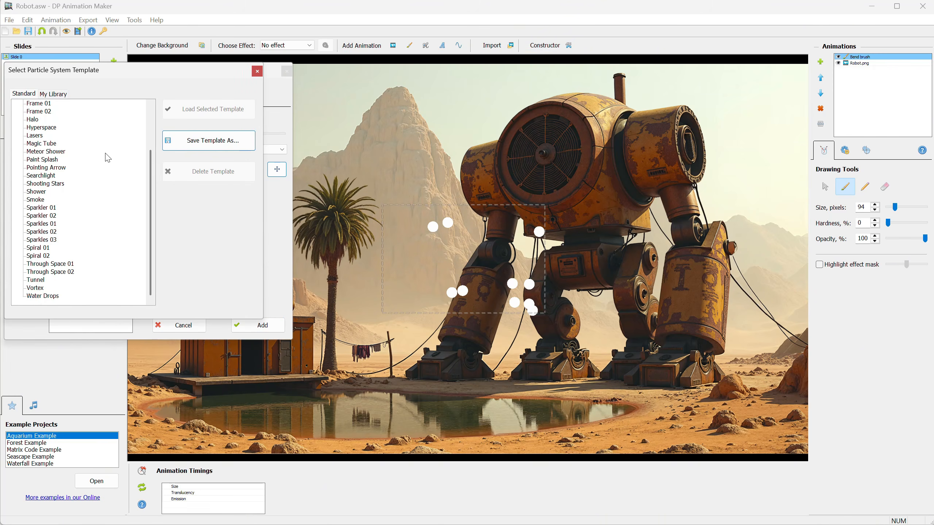
click(35, 288)
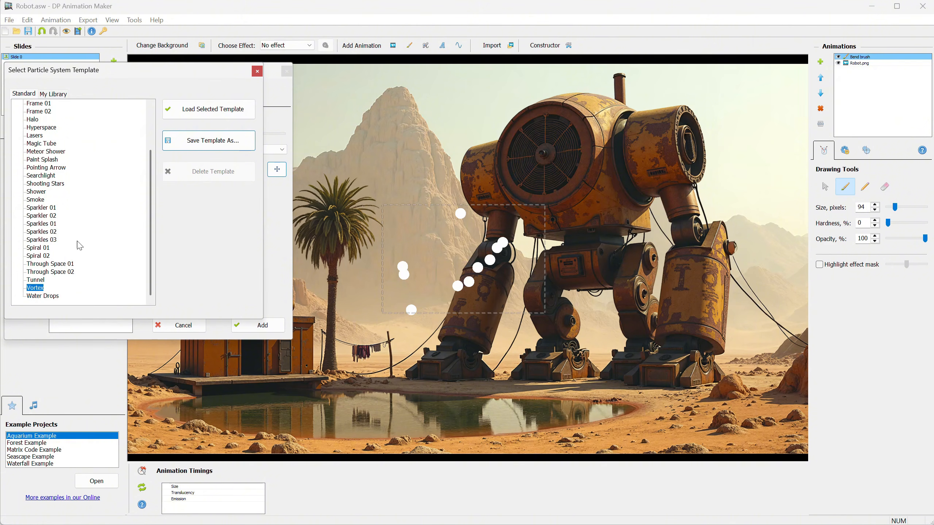
click(209, 111)
click(243, 98)
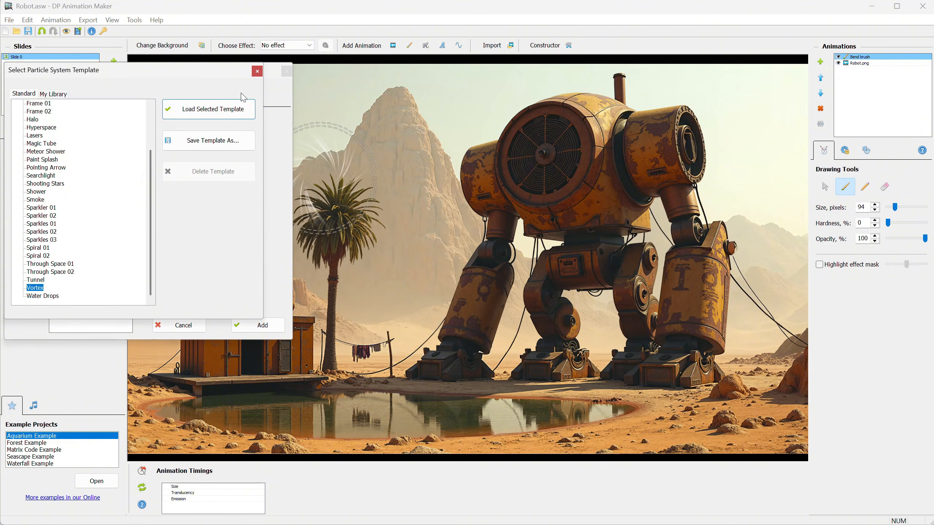
click(257, 71)
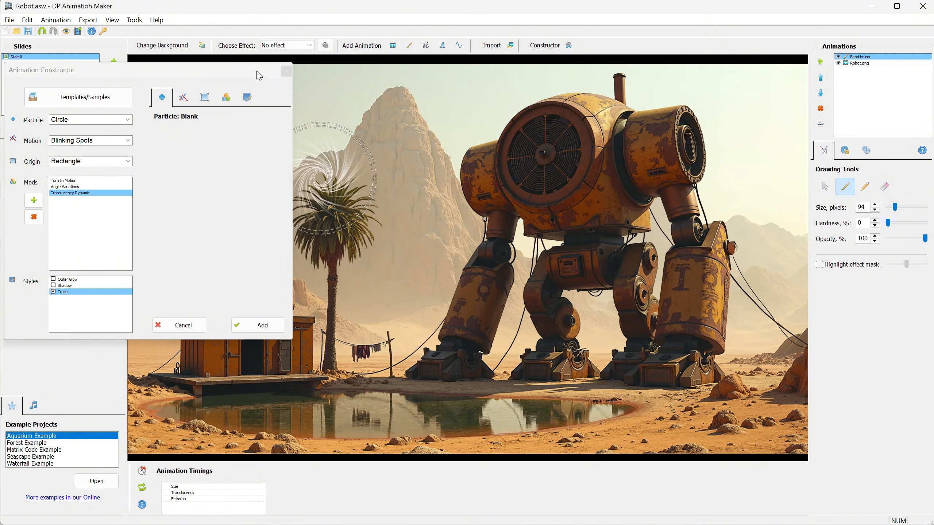
- Center the vortex's ring origin on the robot's round fan and shrink it to fit, with Radius A about 171 and Radius B about 44
click(203, 104)
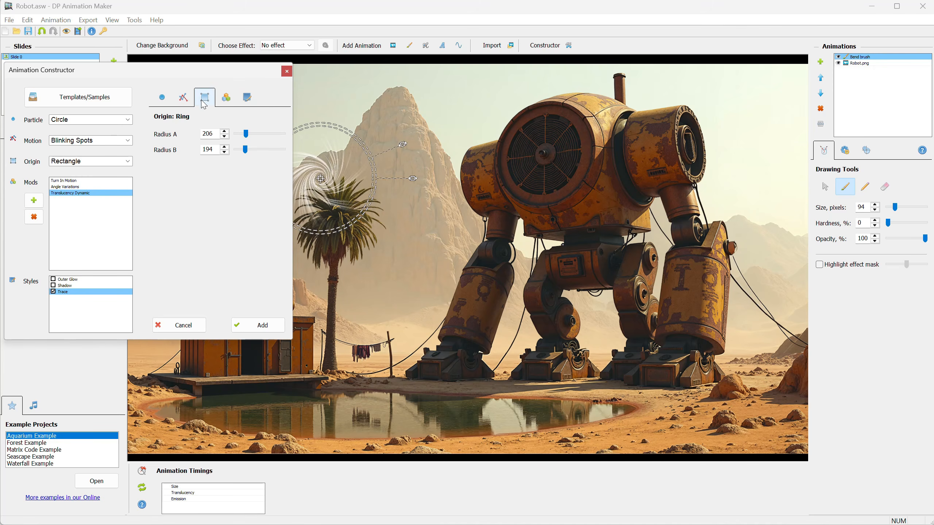
drag(321, 179, 543, 154)
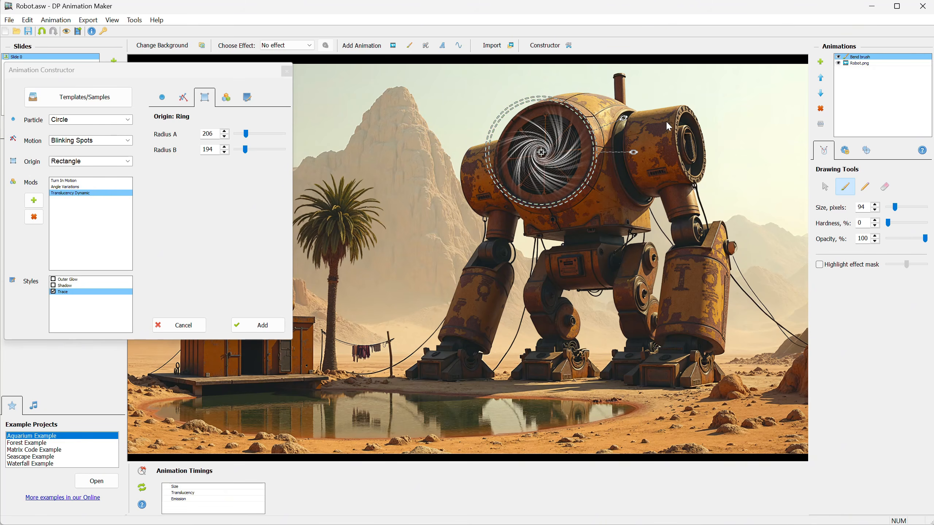
drag(624, 119, 623, 153)
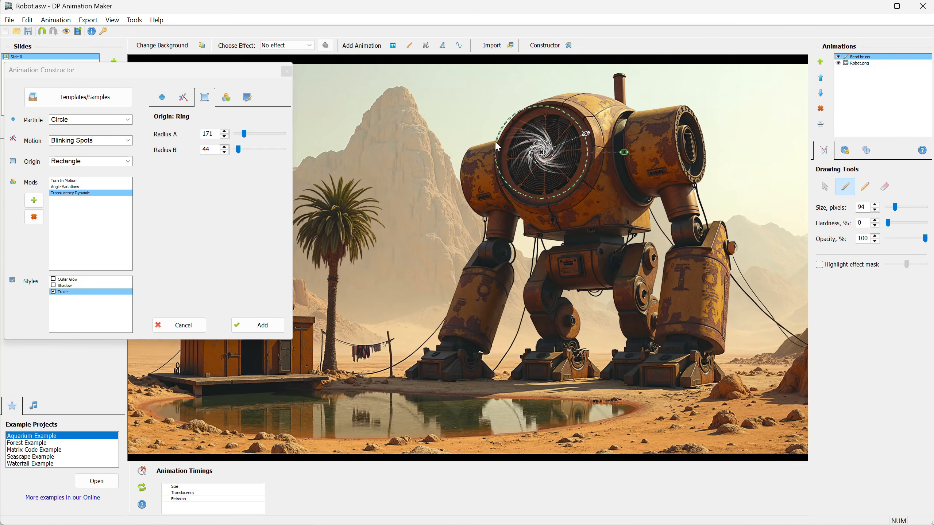
click(248, 137)
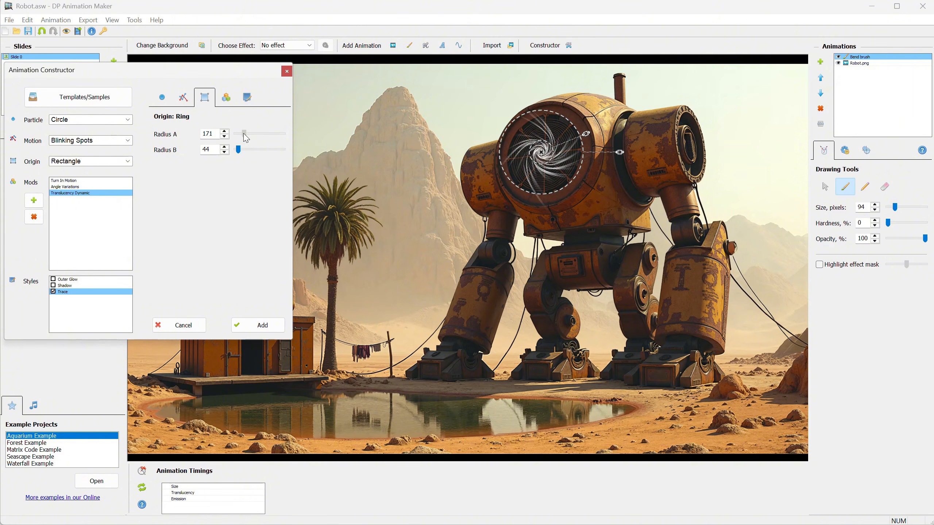
scroll(459, 141, up, 3)
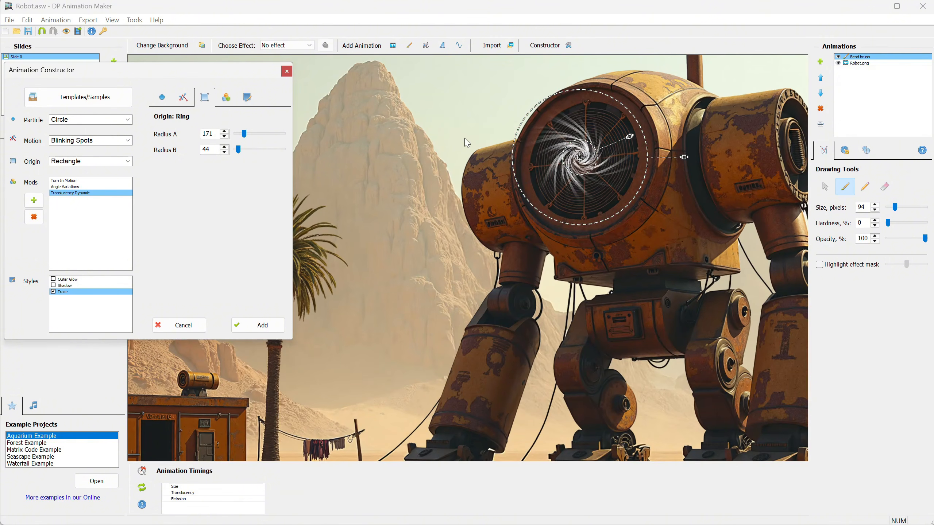
drag(581, 157, 582, 159)
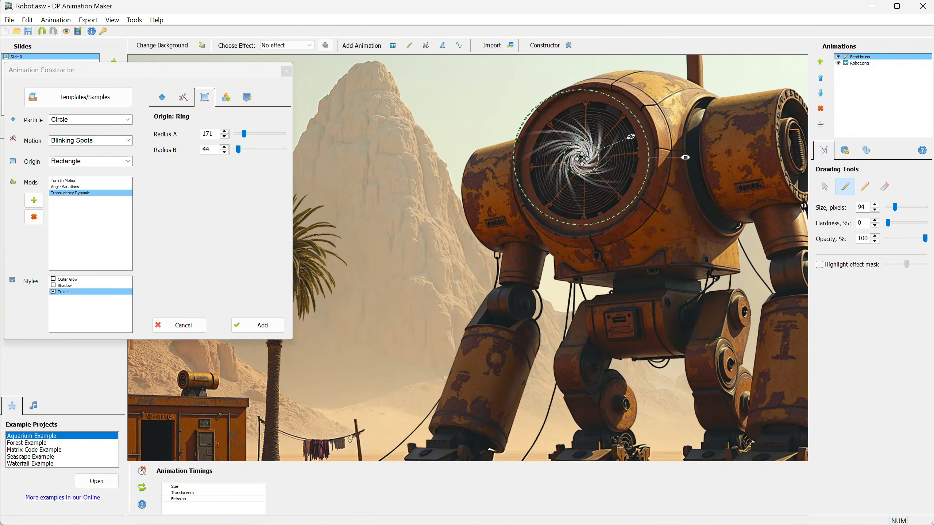
- Set the vortex's Tunnel Flow rotation to Counterclockwise
click(184, 102)
click(221, 249)
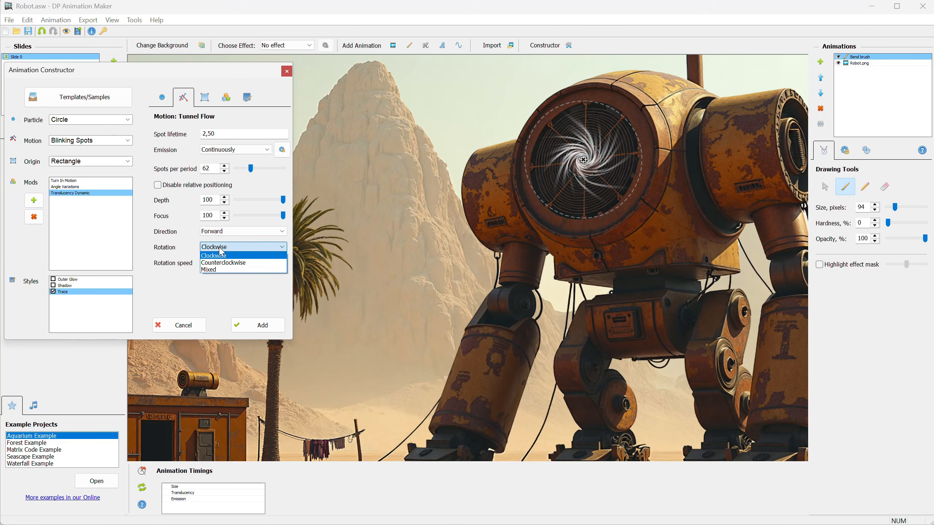
click(222, 263)
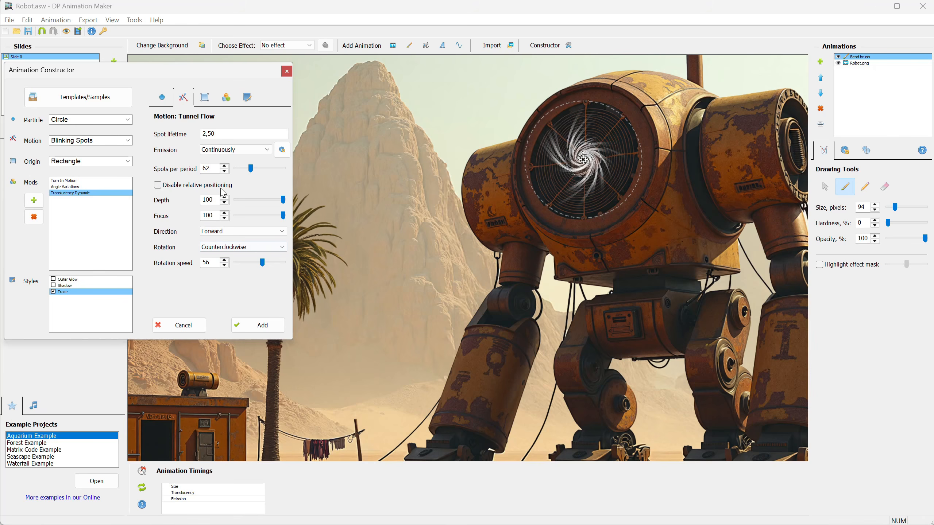
- Open the color settings of the vortex's Trace style and try red, dark red and magenta shades for the trace
click(247, 97)
click(186, 272)
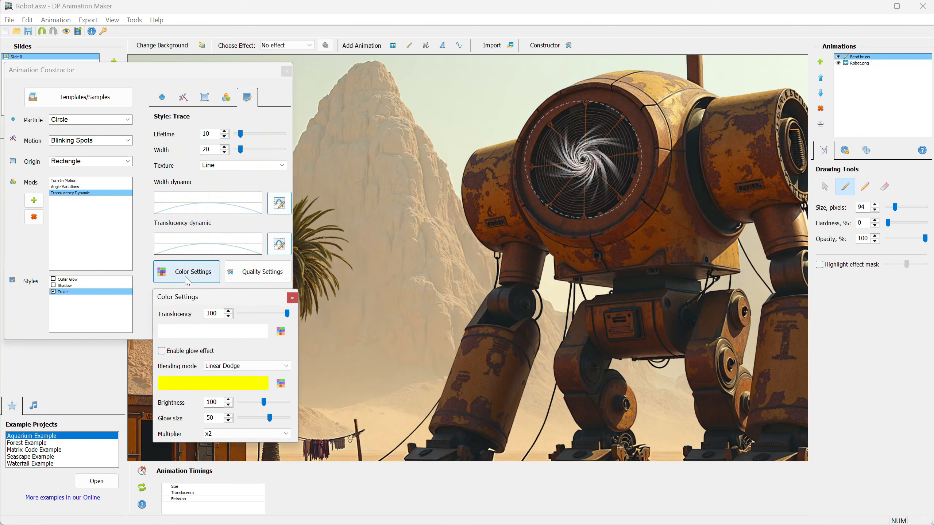
click(281, 332)
click(644, 234)
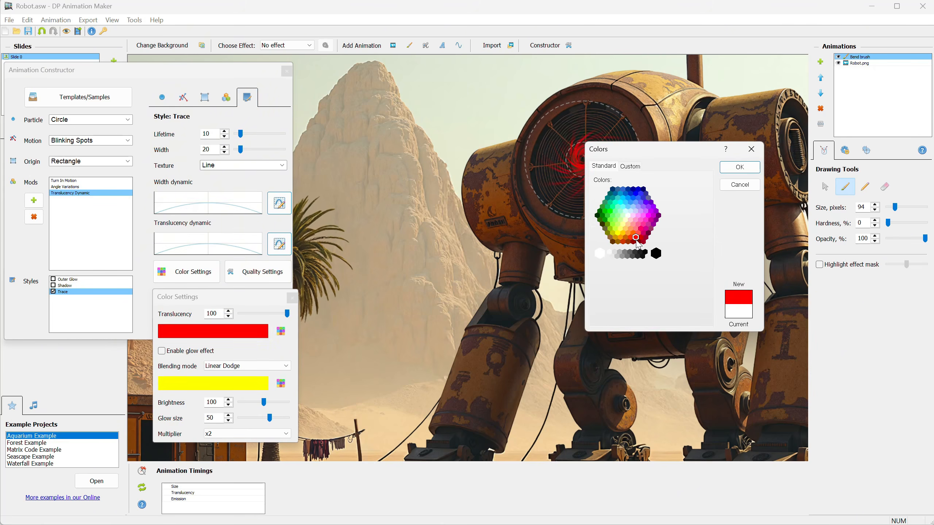
click(630, 167)
click(703, 238)
mouse_move(690, 235)
mouse_down()
mouse_move(683, 231)
mouse_move(685, 246)
mouse_move(697, 194)
mouse_up()
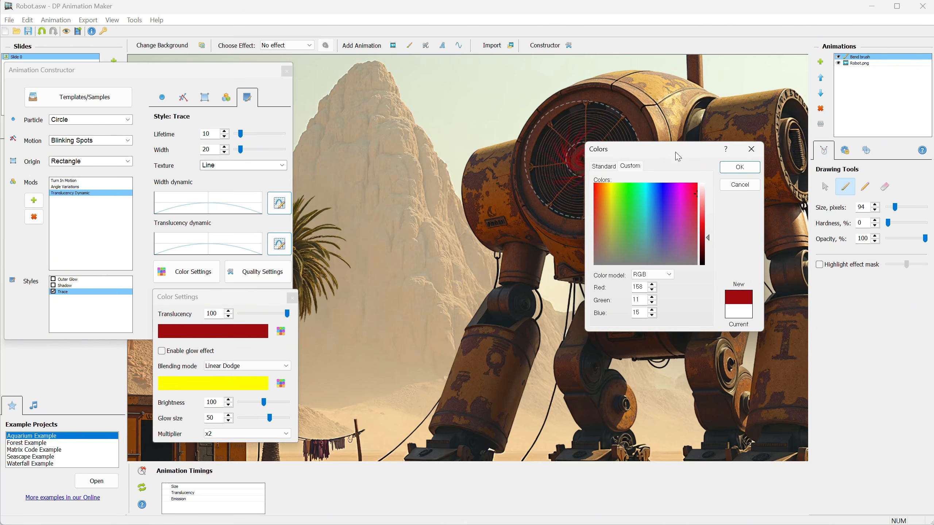
drag(678, 156, 737, 165)
drag(765, 244, 767, 236)
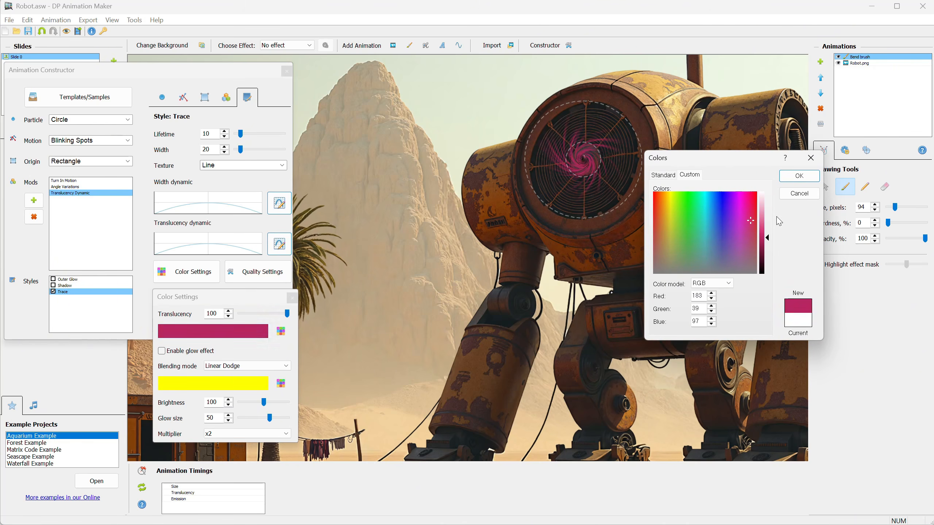
click(754, 198)
- Set the vortex's trace color to a green from the standard palette
click(690, 205)
click(670, 175)
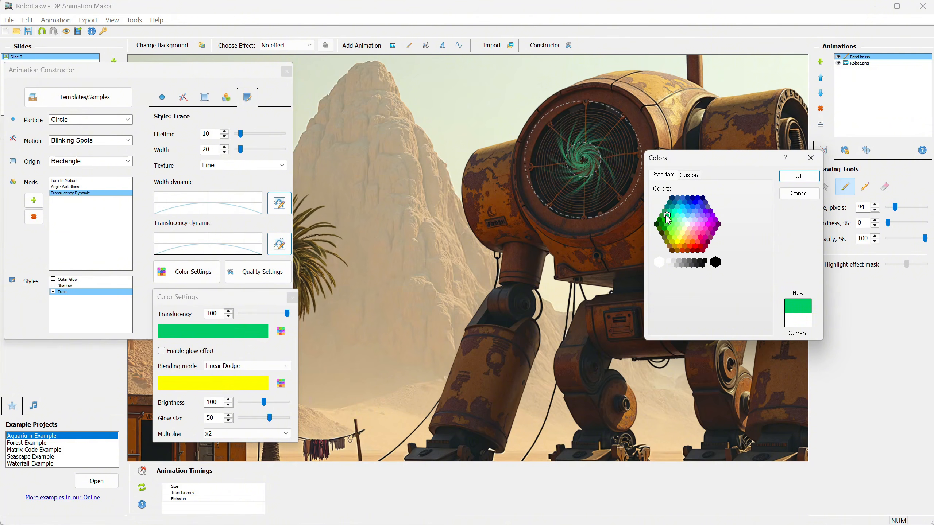
click(801, 177)
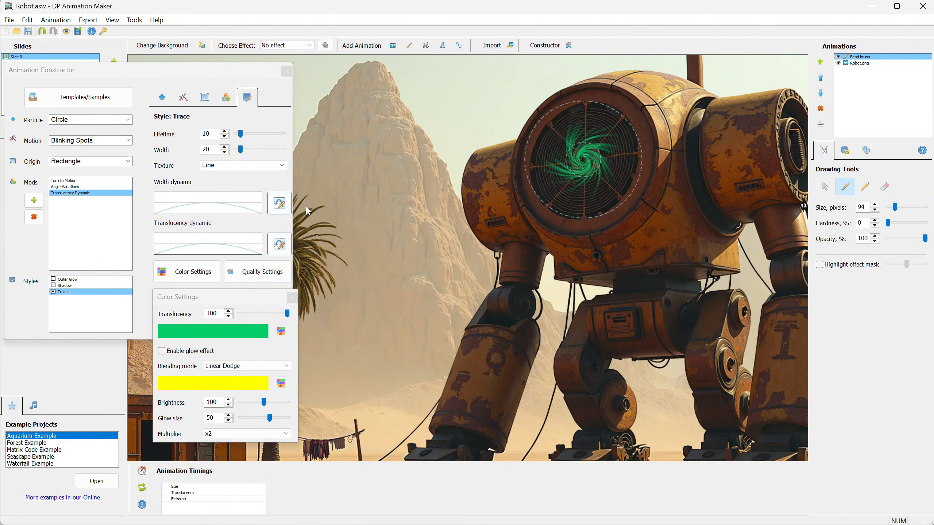
- Try other textures for the vortex's trace and return to Line
click(239, 167)
click(249, 190)
click(241, 166)
click(250, 225)
click(239, 168)
click(220, 190)
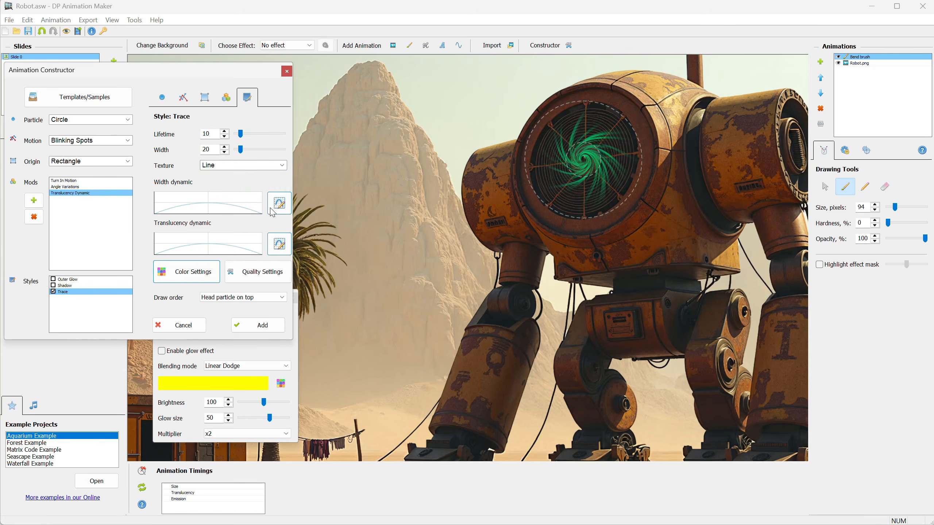
- Raise the middle of the trace's width dynamic curve
click(272, 209)
drag(694, 327, 689, 286)
click(812, 245)
- Enable the glow effect for the vortex's trace with Linear Dodge blending
click(186, 271)
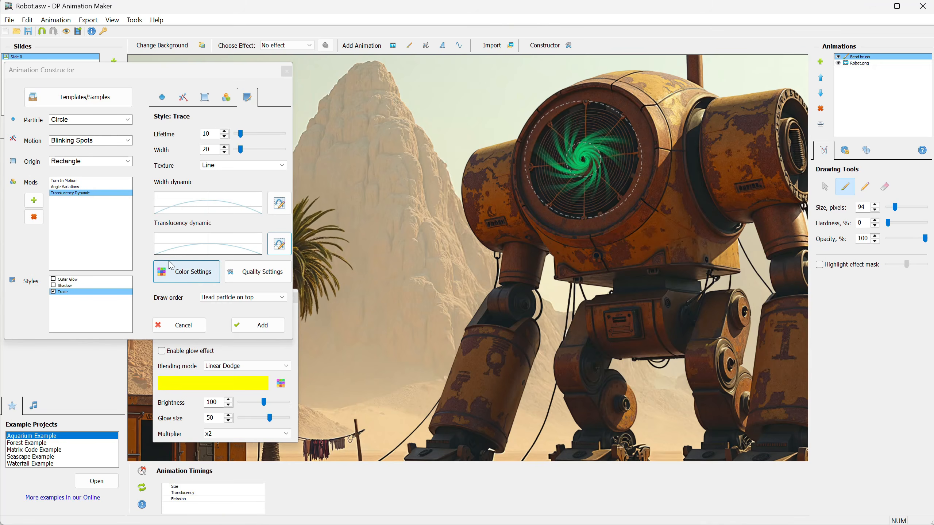
click(161, 351)
click(247, 366)
click(238, 395)
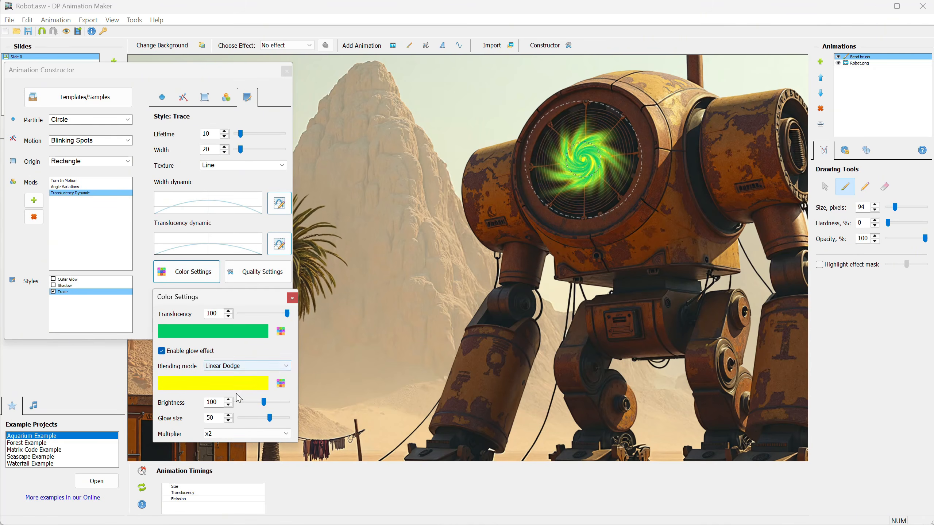
- Try alternative glow colors for the vortex's trace and discard the choice
click(280, 384)
click(637, 196)
drag(654, 153, 728, 174)
click(709, 252)
click(704, 252)
click(811, 204)
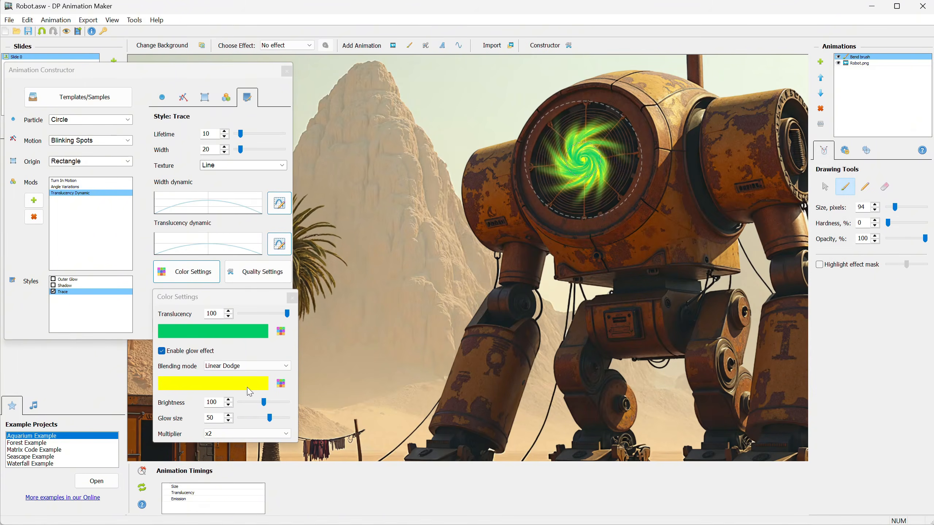
- Lower the glow brightness, replace the yellow glow color with another shade, and close the trace's color settings
drag(263, 403, 243, 403)
click(281, 384)
click(676, 230)
click(811, 186)
click(291, 298)
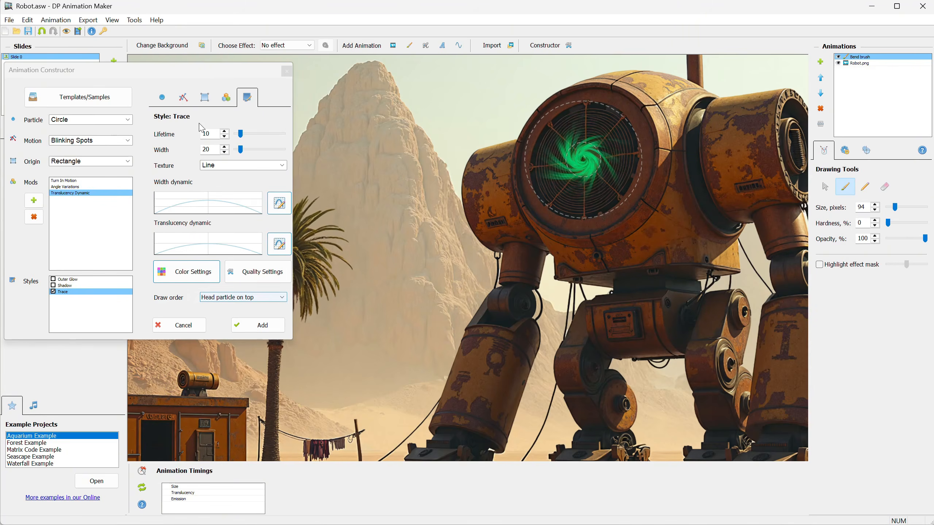
- Change the vortex's particle type to Golden Particle
click(90, 124)
click(139, 214)
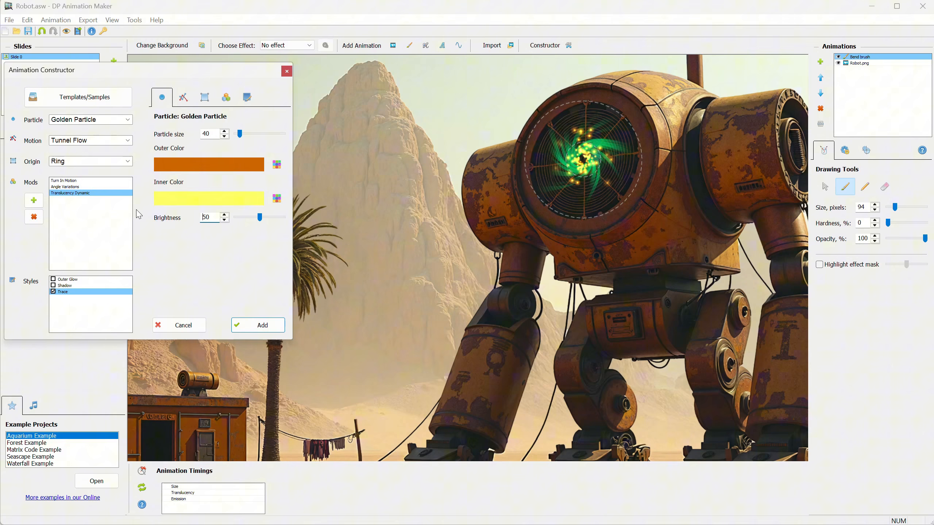
- Try Explosion, Smoke 1 and Asteroid as the vortex's particle type
click(104, 124)
click(173, 241)
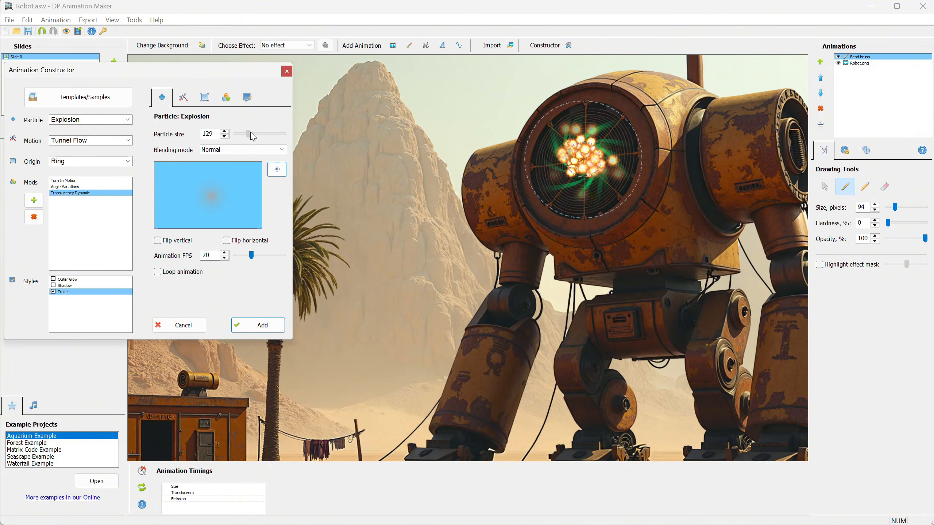
click(104, 122)
click(174, 281)
click(96, 122)
click(66, 320)
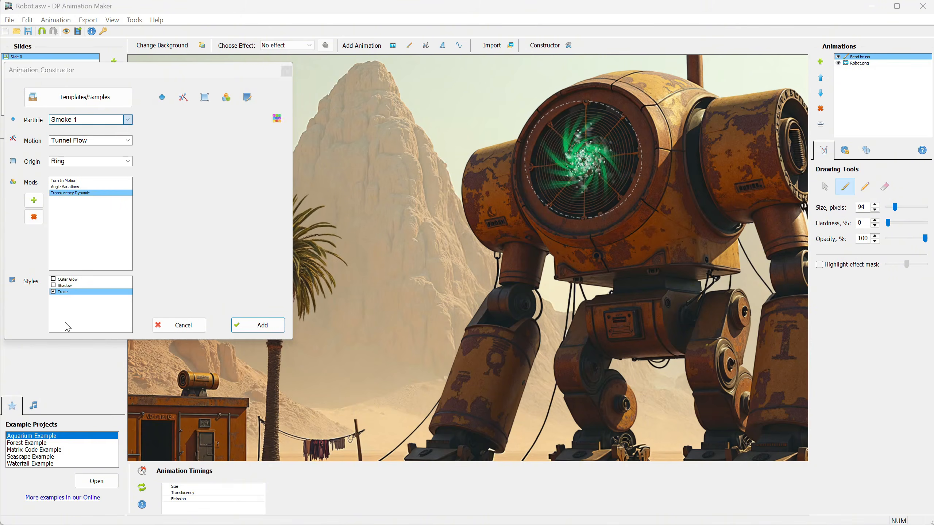
click(104, 120)
click(138, 245)
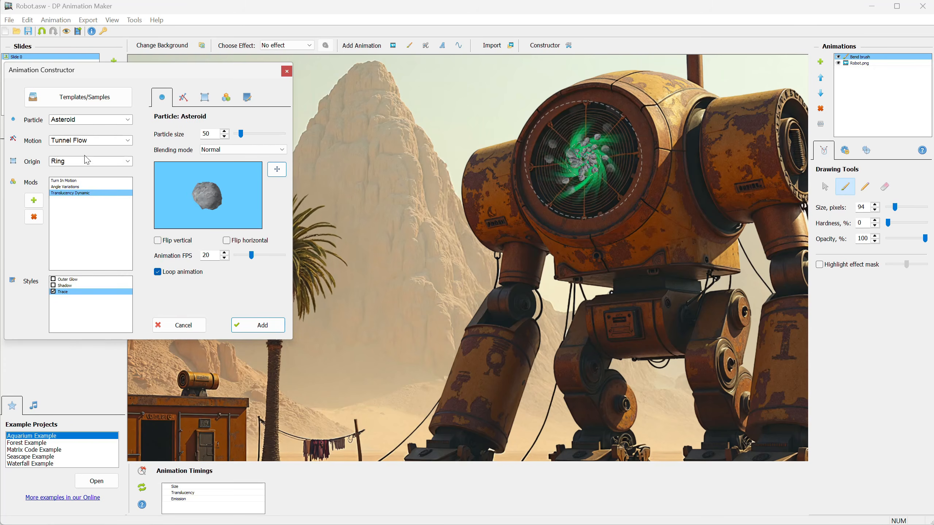
- Use Golden Particle with green outer and inner colors and brightness of about 24, and add the vortex to the scene
click(110, 120)
click(137, 216)
click(277, 165)
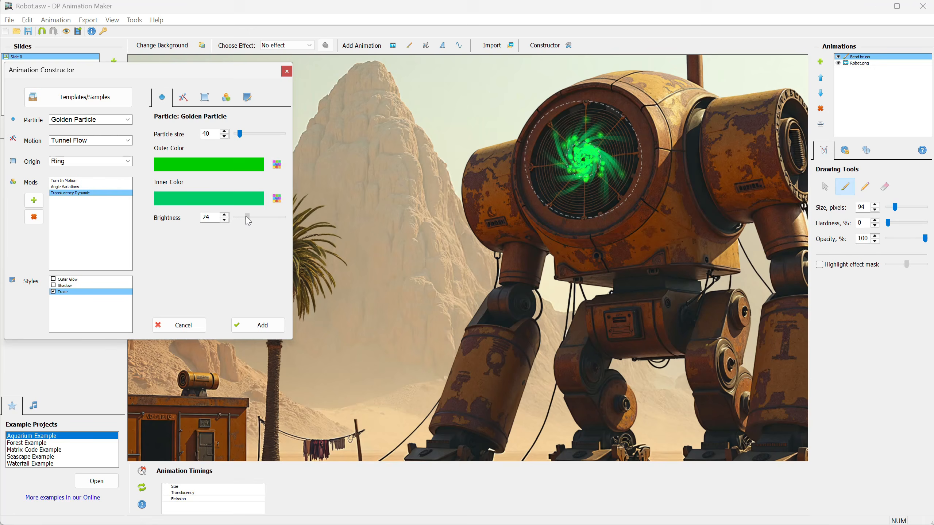
mouse_move(246, 135)
mouse_down()
mouse_move(259, 135)
mouse_move(247, 136)
mouse_up()
click(258, 325)
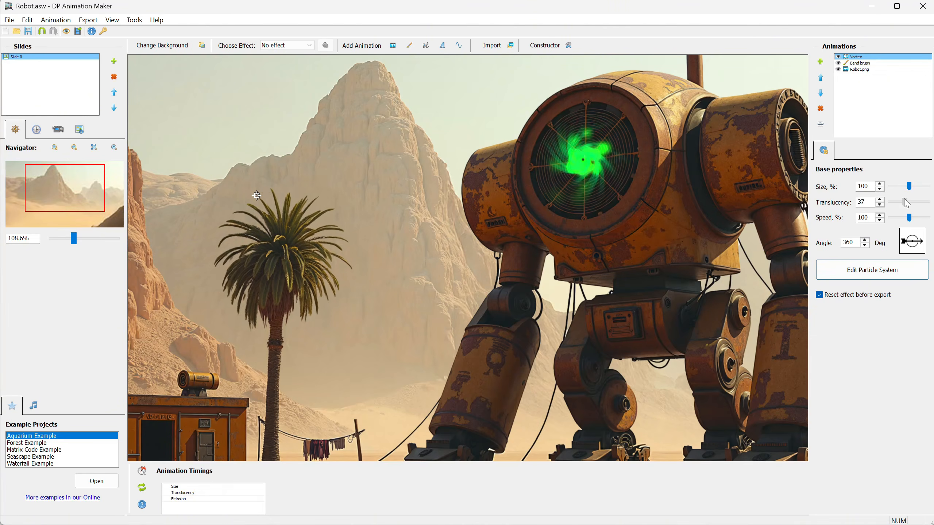
- Set the vortex's translucency to 48 and reopen its particle system to change the emission mode
drag(895, 203, 908, 202)
mouse_move(909, 187)
mouse_down()
mouse_move(894, 187)
mouse_move(909, 187)
mouse_up()
click(873, 270)
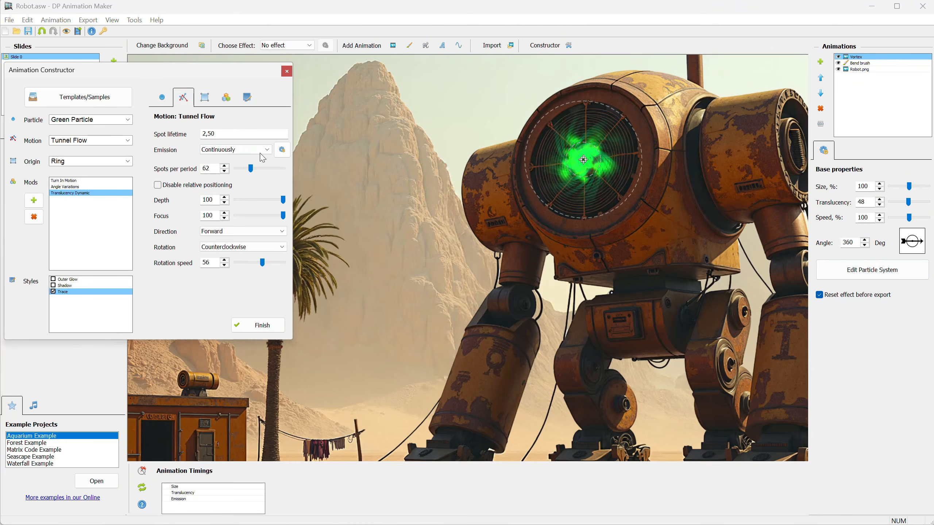
click(260, 151)
click(235, 164)
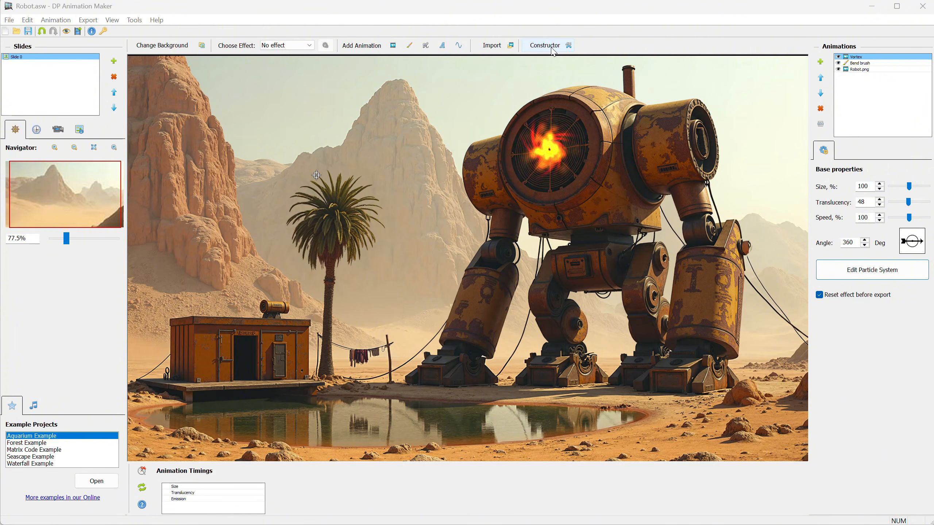
- Add a Smoke 2 animation with wind at 100 and place its source at the top of the robot's exhaust pipe
click(394, 49)
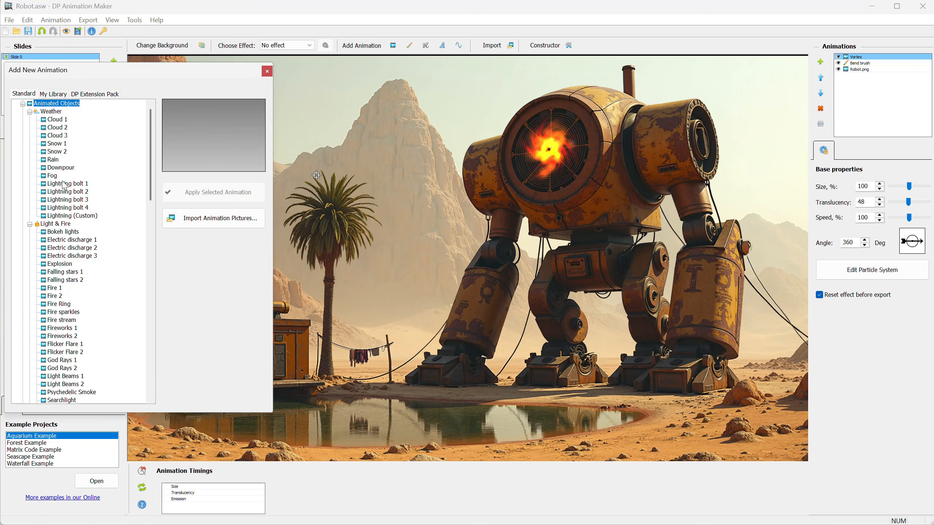
scroll(85, 232, down, 6)
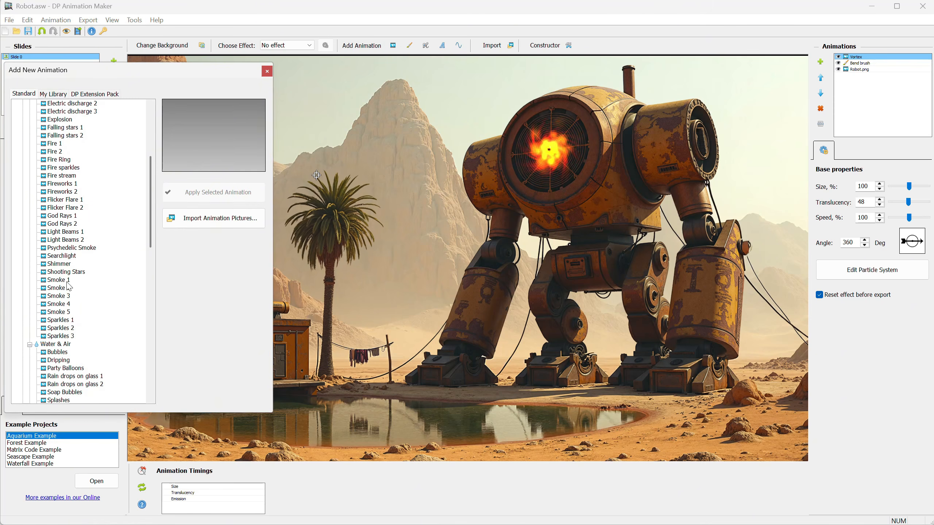
click(66, 289)
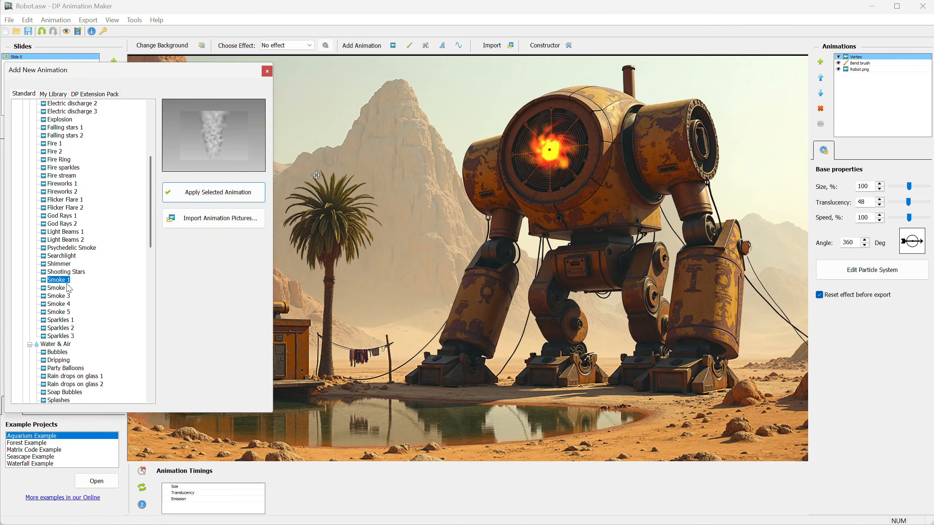
click(223, 193)
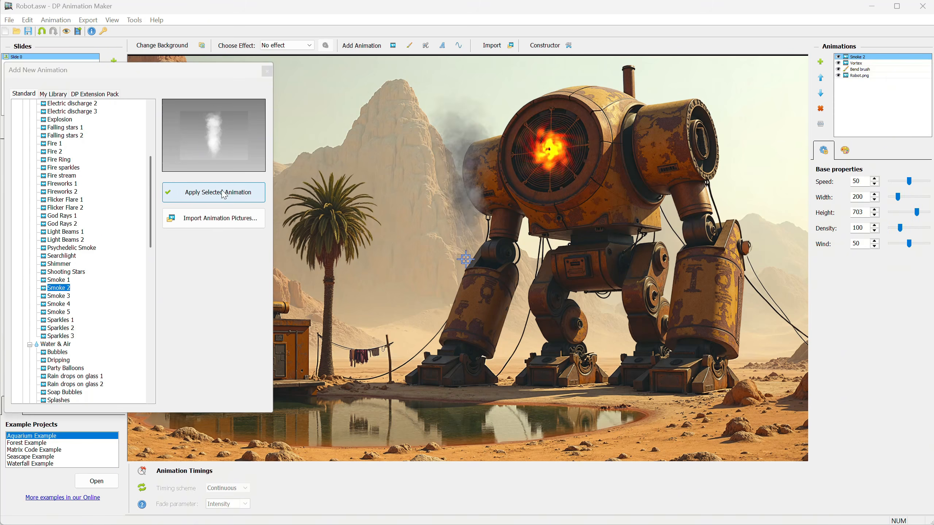
click(267, 71)
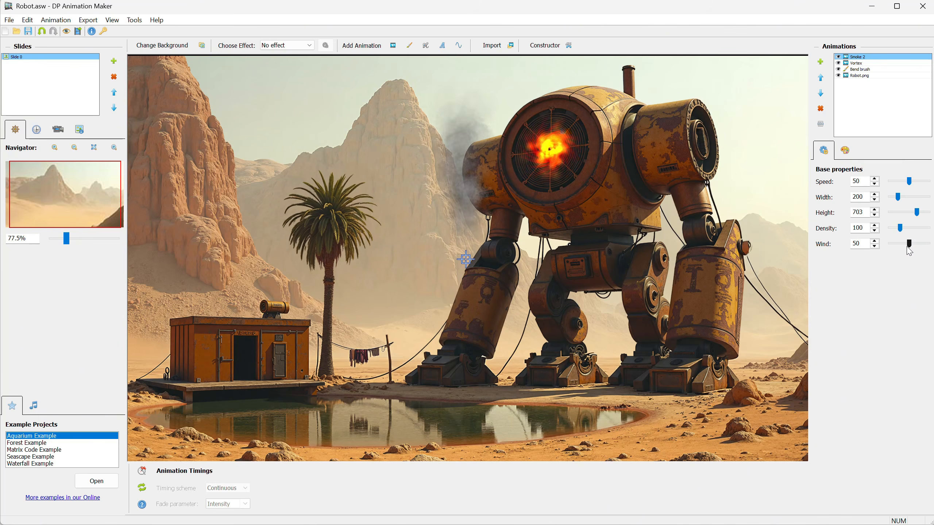
drag(911, 245, 925, 253)
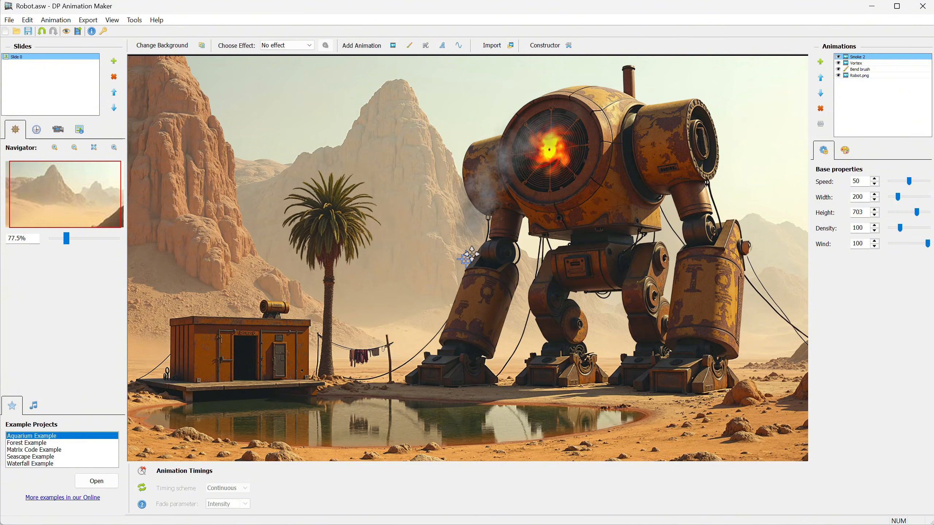
drag(627, 102, 629, 68)
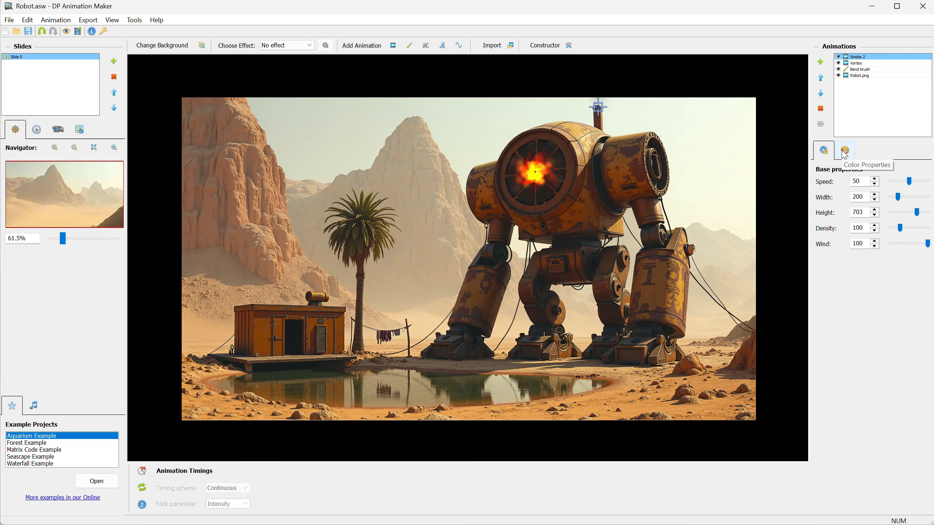
- Recolor the smoke dark grey
click(845, 151)
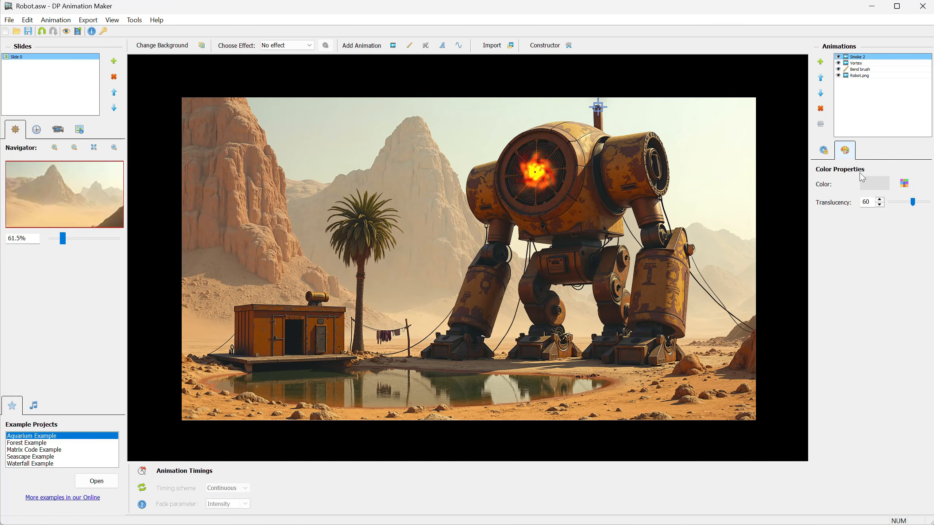
click(879, 186)
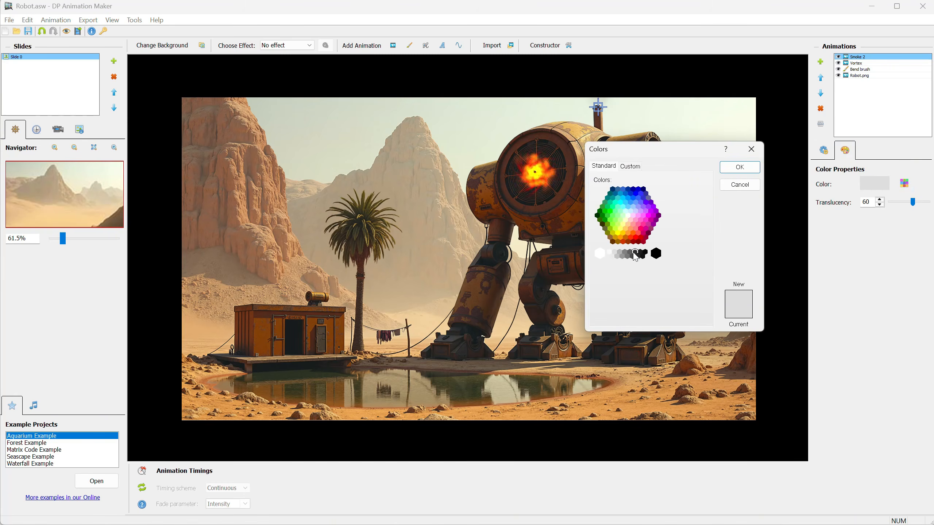
click(656, 253)
click(739, 168)
- Shift the smoke's source down beside the exhaust pipe and set its translucency to about 47
scroll(606, 113, up, 2)
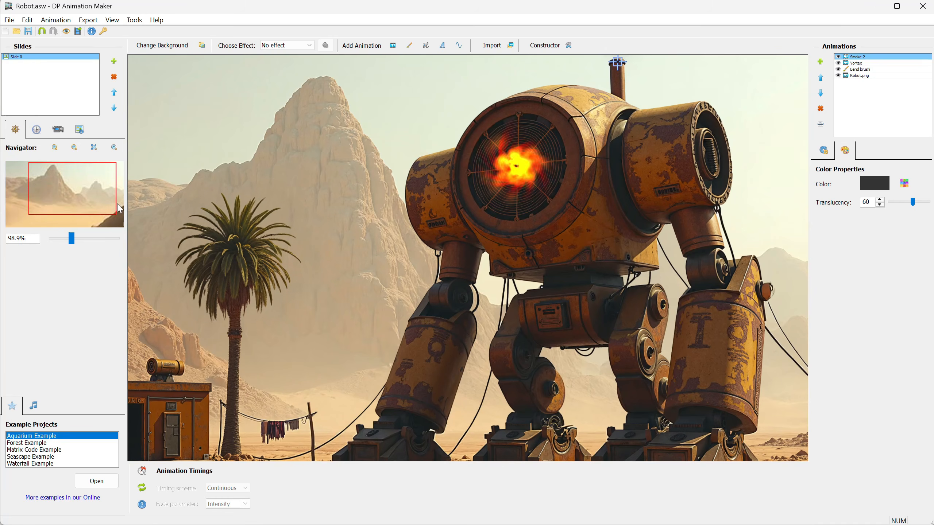
scroll(585, 93, up, 2)
drag(556, 71, 590, 126)
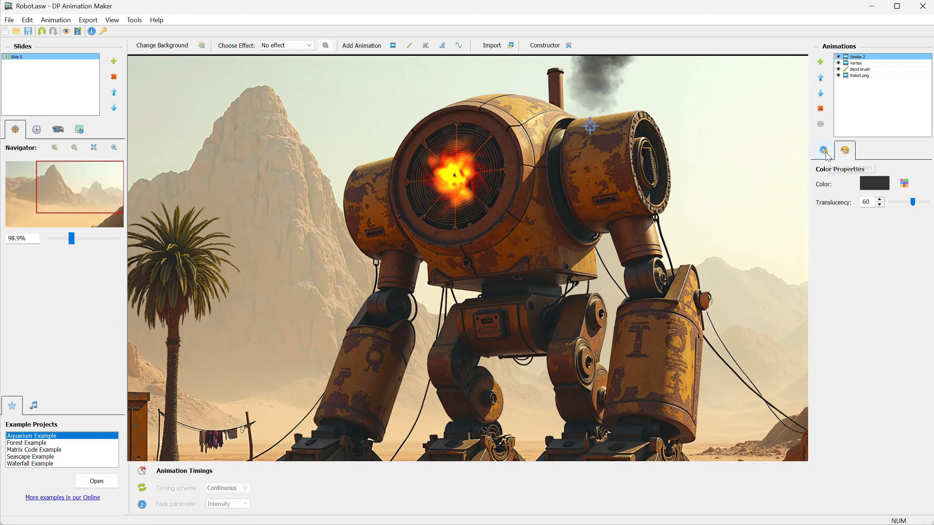
drag(913, 202, 910, 204)
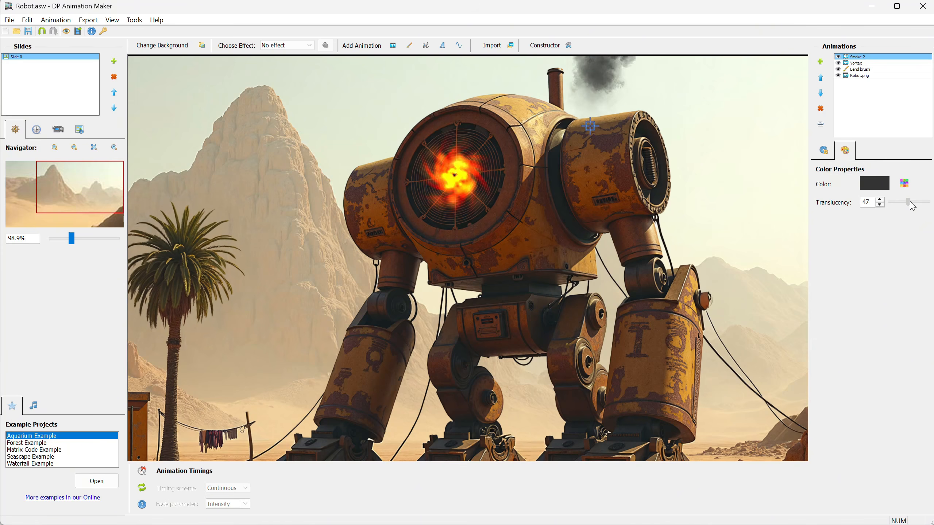
- Set the smoke's width to 109 and move its source back to the top of the exhaust pipe
click(823, 153)
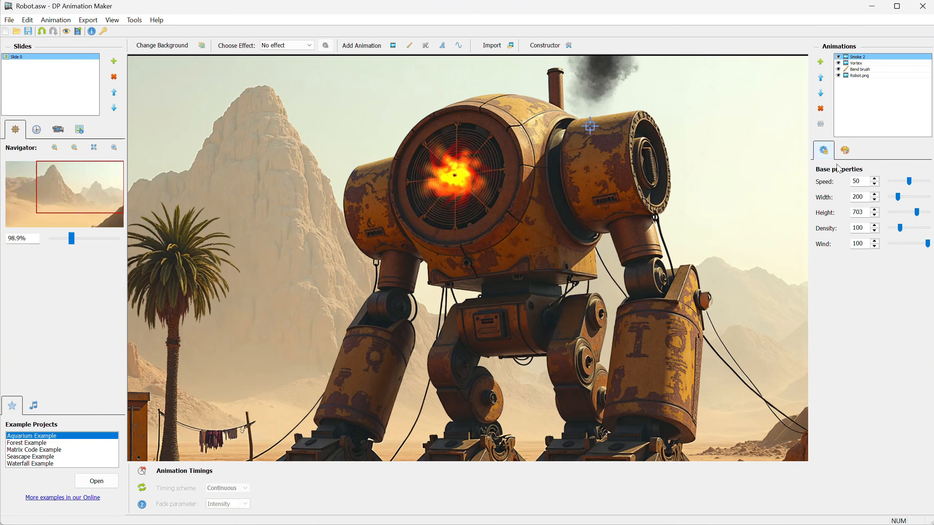
drag(897, 198, 894, 199)
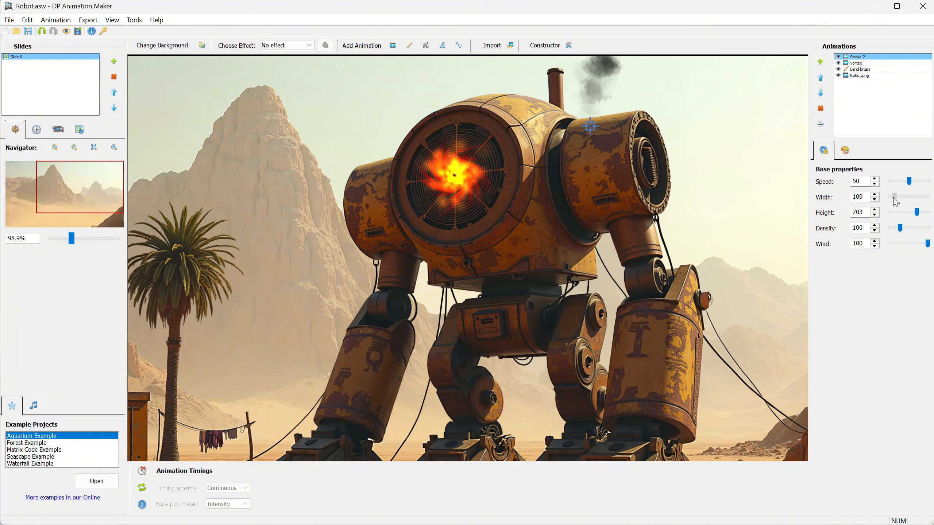
scroll(599, 162, down, 3)
scroll(600, 147, down, 1)
drag(645, 122, 617, 90)
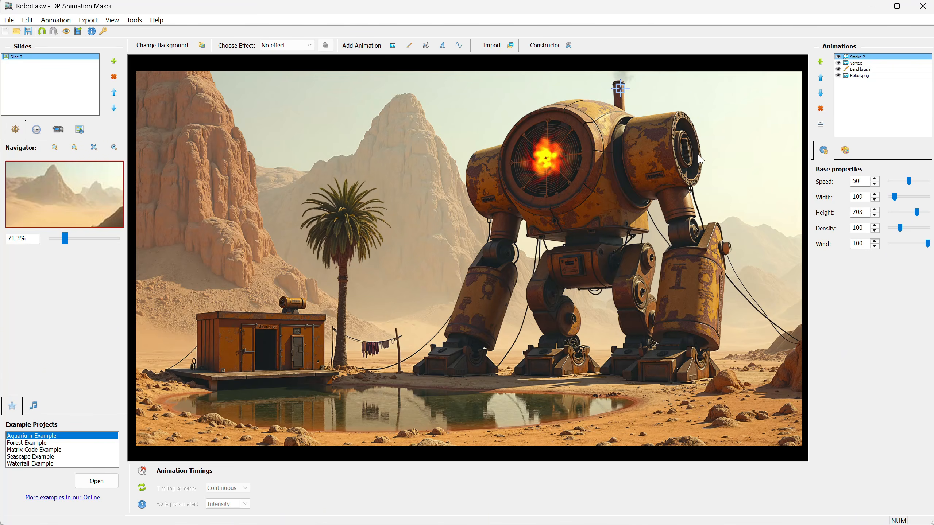
- Move the Smoke 2 animation below the Robot.png layer so the smoke sits behind the robot
click(821, 95)
click(822, 95)
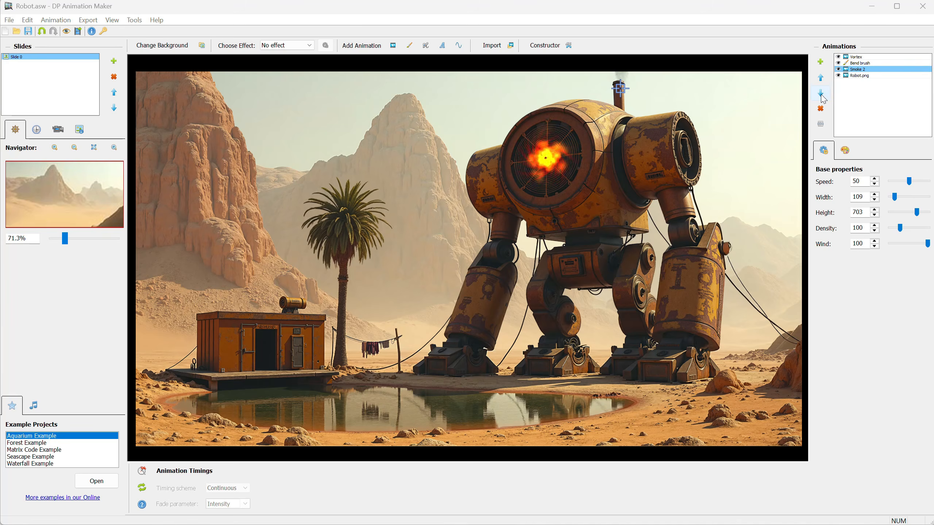
click(821, 95)
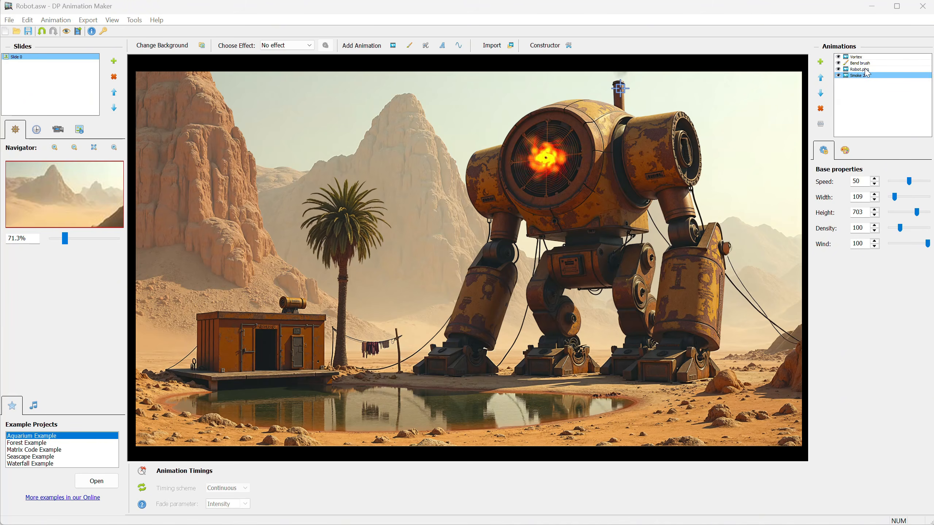
click(685, 104)
scroll(649, 116, down, 1)
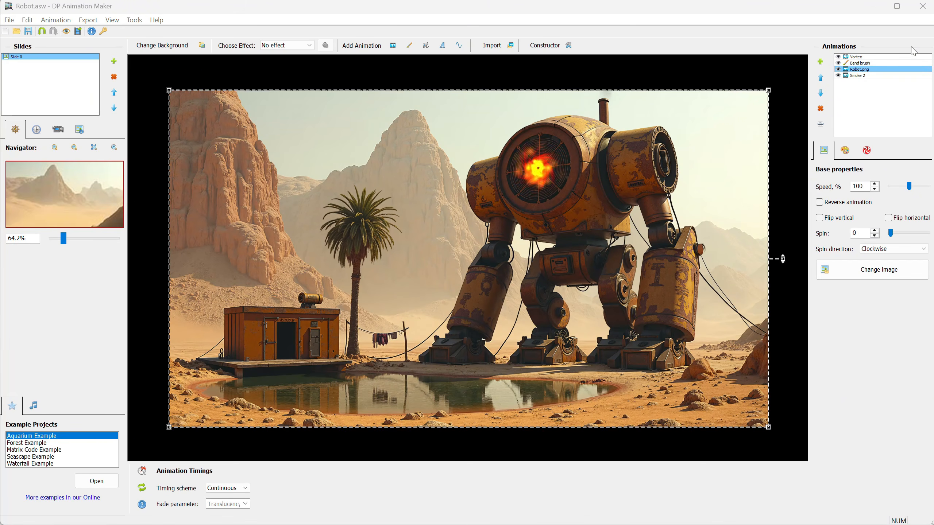
click(859, 76)
click(861, 70)
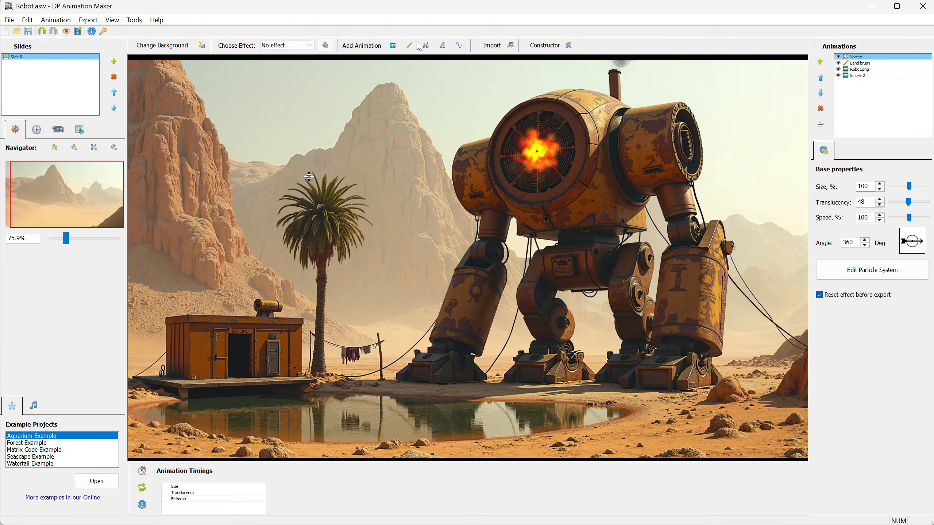
- Add a Drift brush animation and paint its effect over the robot's upper body
click(408, 46)
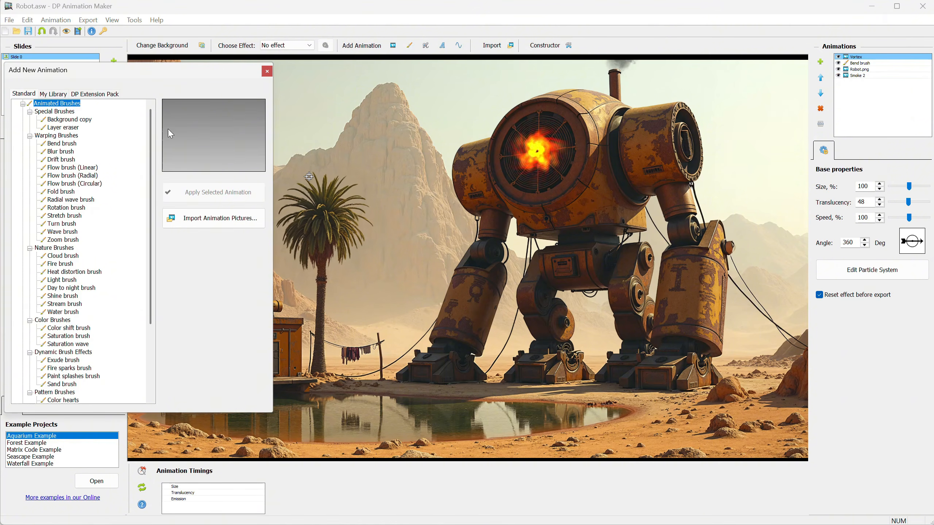
click(53, 161)
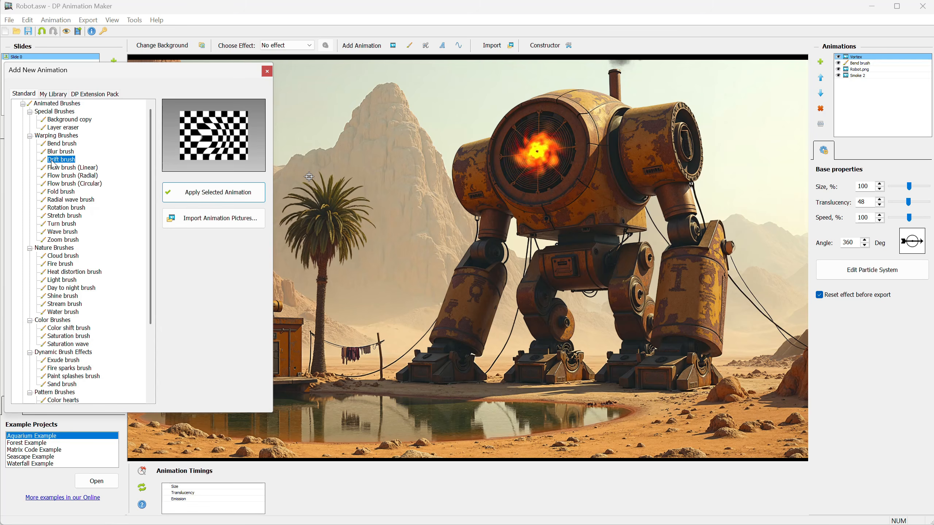
click(198, 194)
click(267, 71)
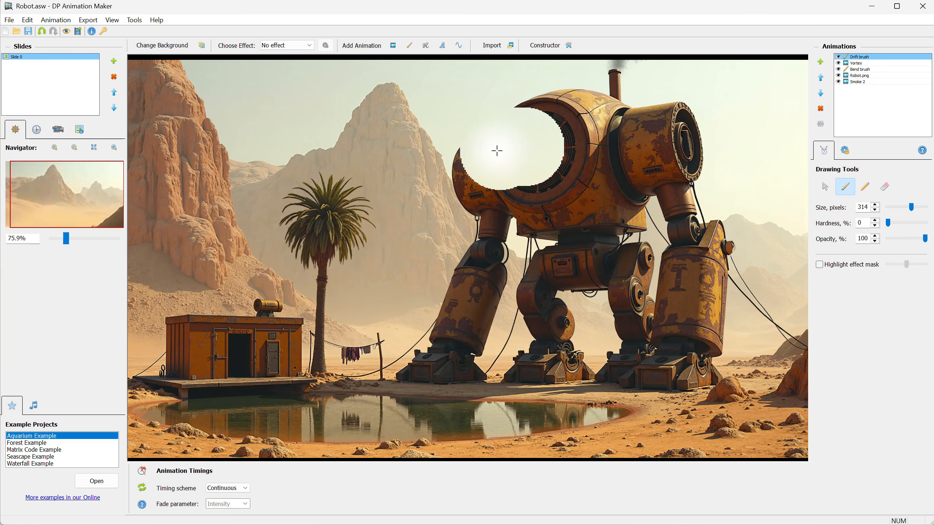
mouse_move(486, 158)
mouse_down()
mouse_move(493, 182)
mouse_move(532, 190)
mouse_move(596, 185)
mouse_move(661, 154)
mouse_move(631, 124)
mouse_move(552, 121)
mouse_up()
- Apply the drift brush's animation to the whole scene
click(849, 152)
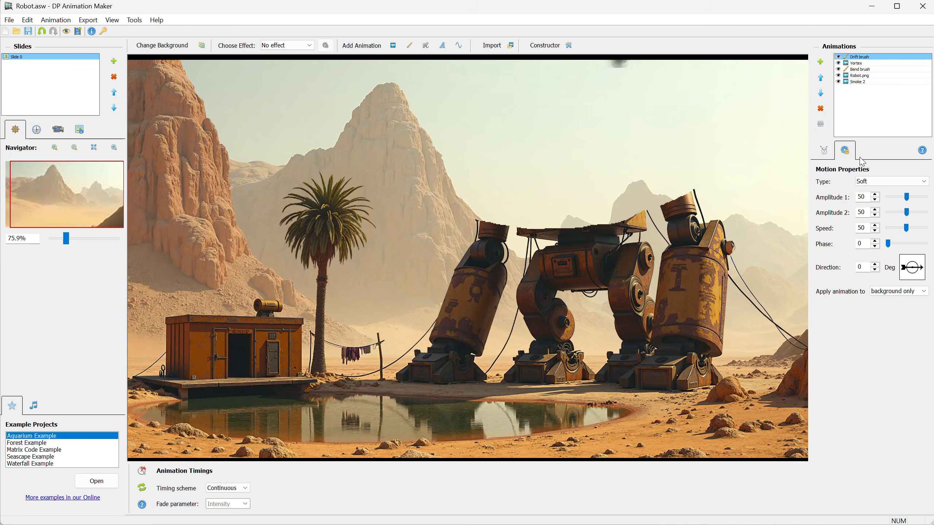
click(885, 293)
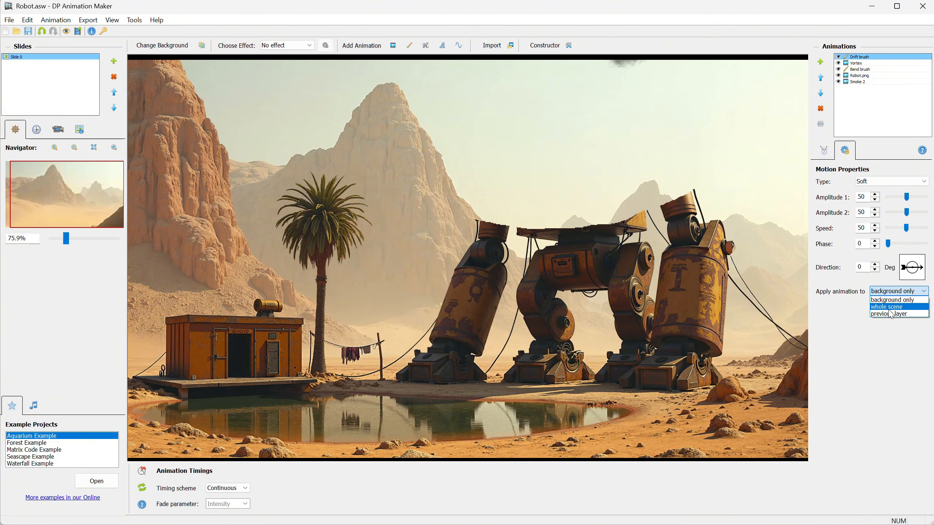
click(890, 310)
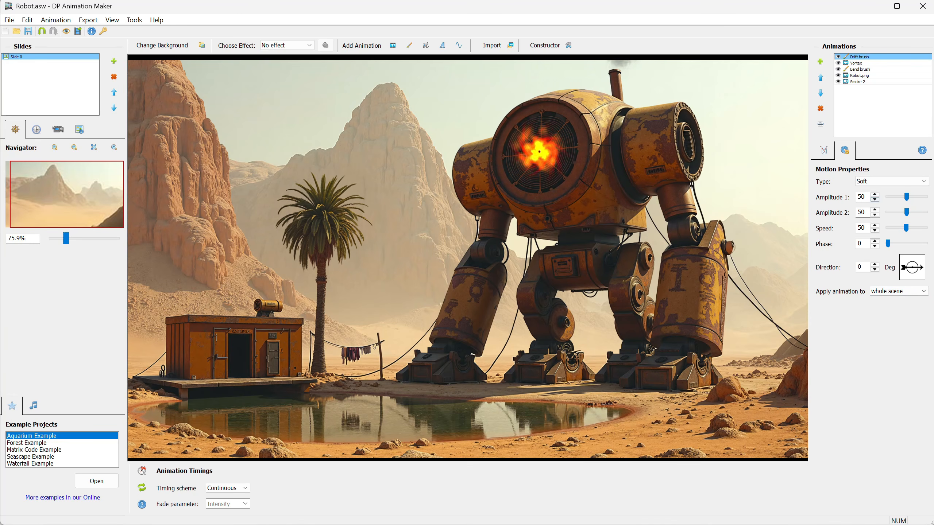
- Set the drift motion's direction to 91 degrees, amplitude 1 to 10, amplitude 2 to 8 and speed to 100
click(918, 261)
click(917, 260)
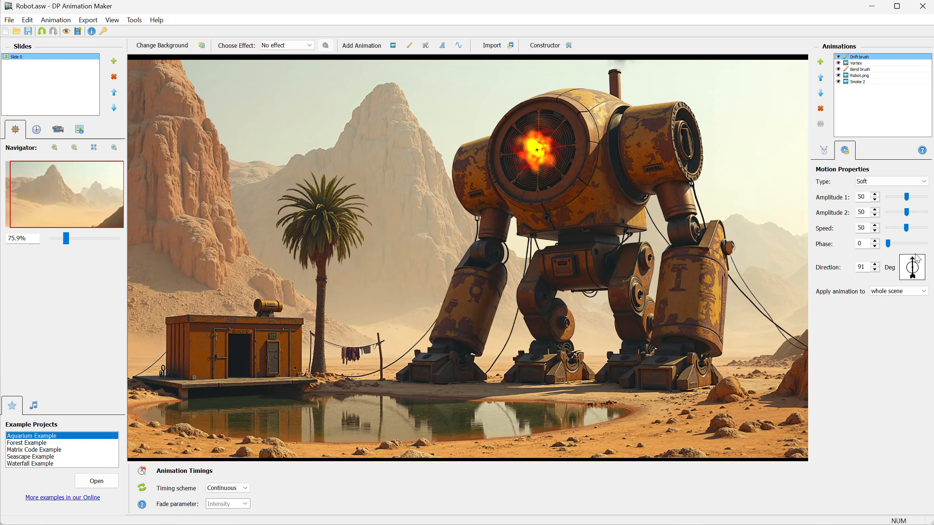
drag(907, 199, 894, 198)
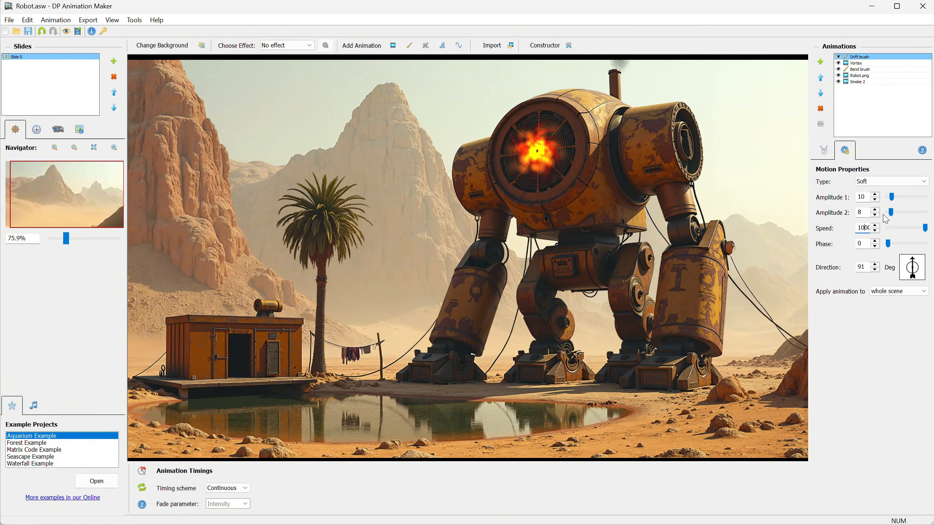
click(825, 151)
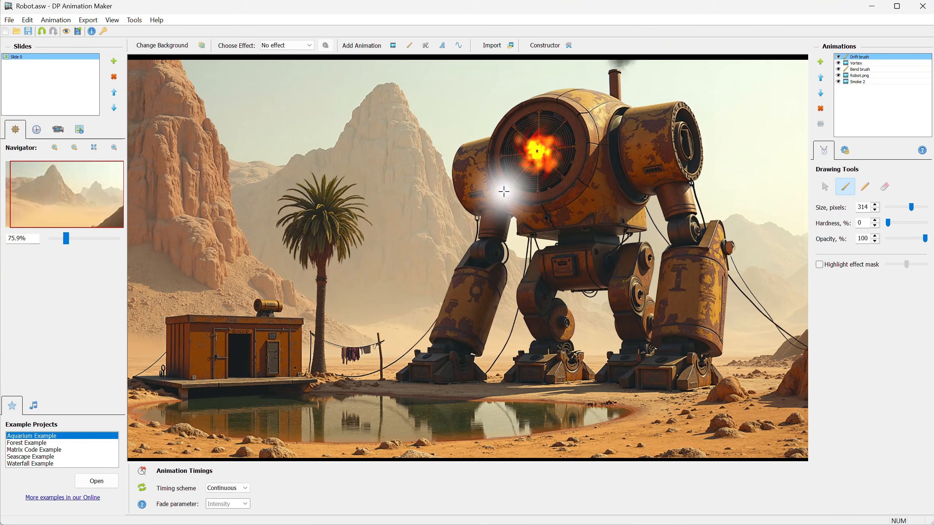
- Raise the Drift brush animation's motion speed to 2000 and set its brush size to 116 pixels
click(846, 154)
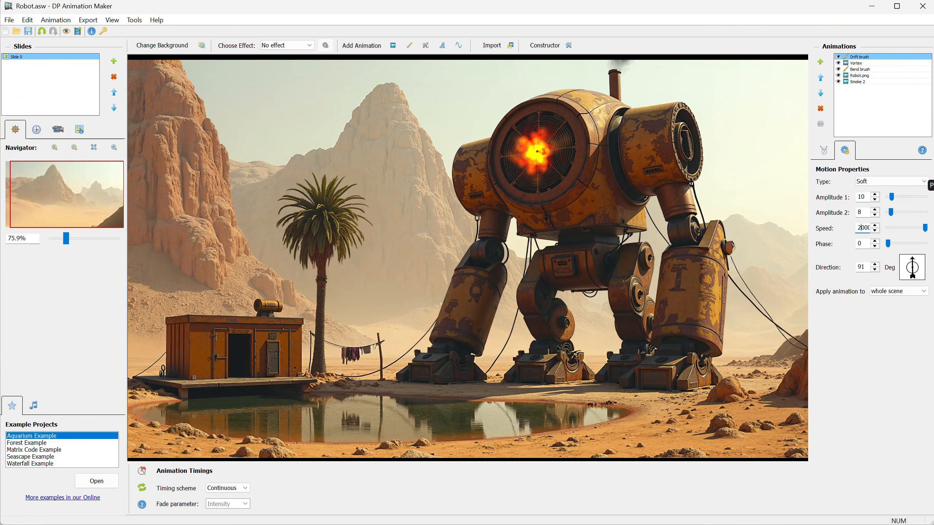
click(825, 150)
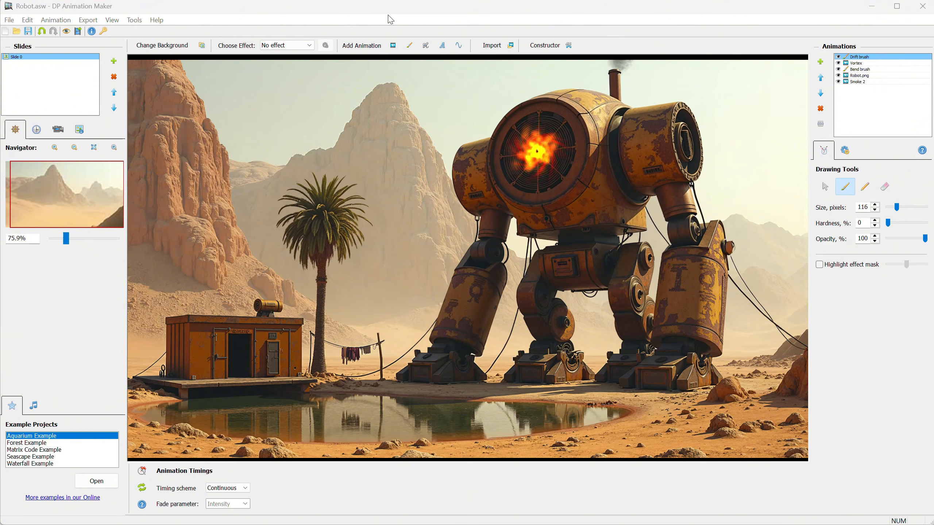
- Add the Fog weather animation from the standard library to the scene
click(393, 46)
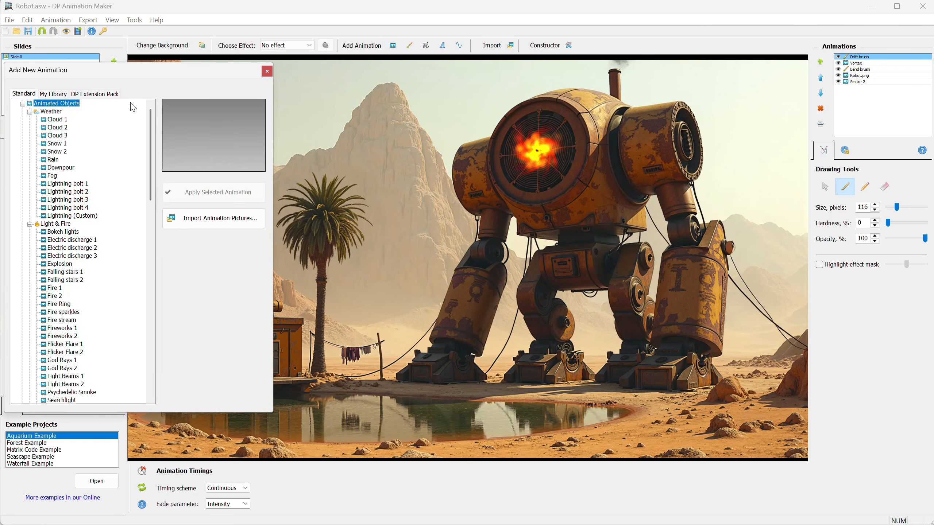
click(52, 177)
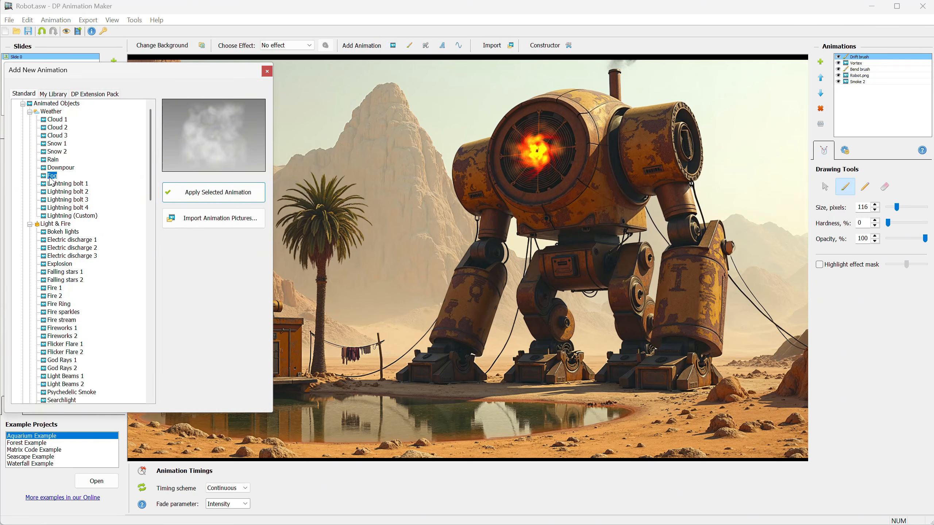
click(230, 200)
click(267, 71)
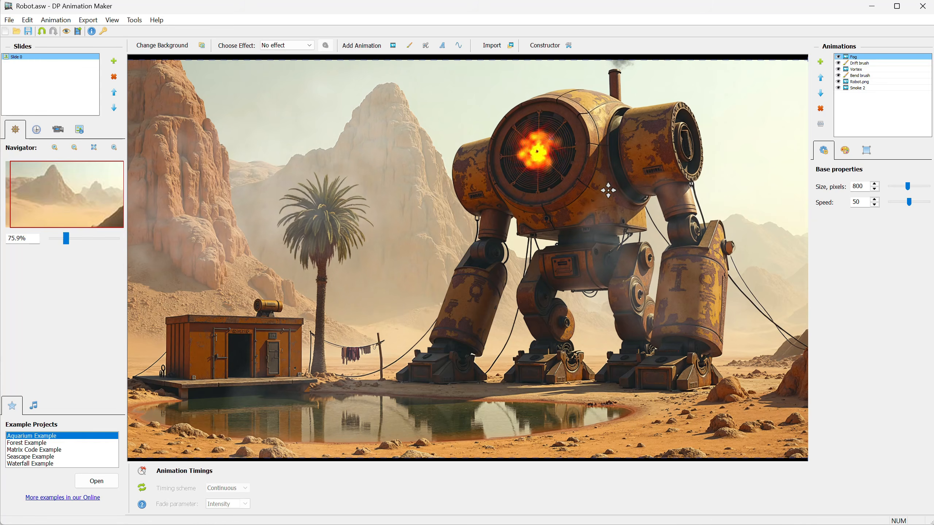
- Move the Fog animation to the end of the layer order, below Smoke 2
click(821, 95)
click(821, 95)
click(821, 94)
click(821, 94)
click(821, 94)
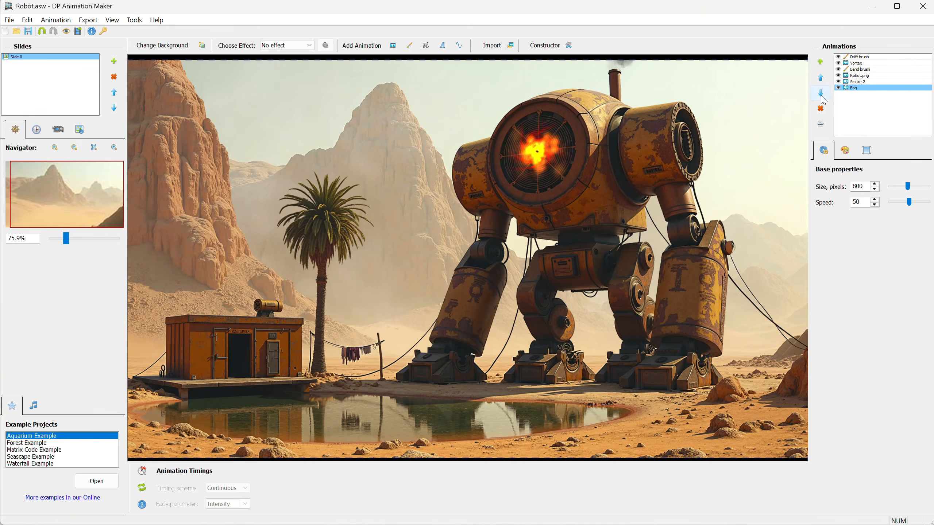
- Stretch the fog's rectangular work area across the scene's width behind the robot and set its translucency to 0
click(867, 150)
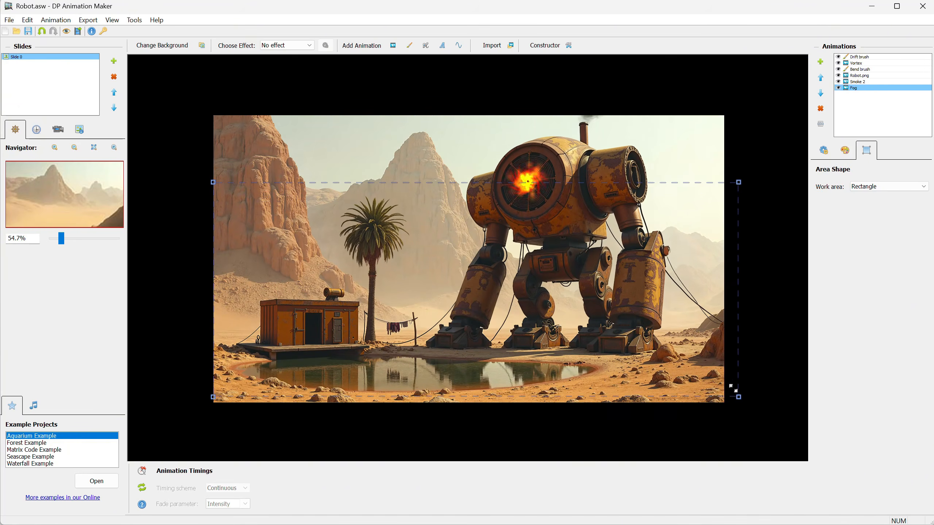
scroll(547, 200, up, 2)
click(848, 152)
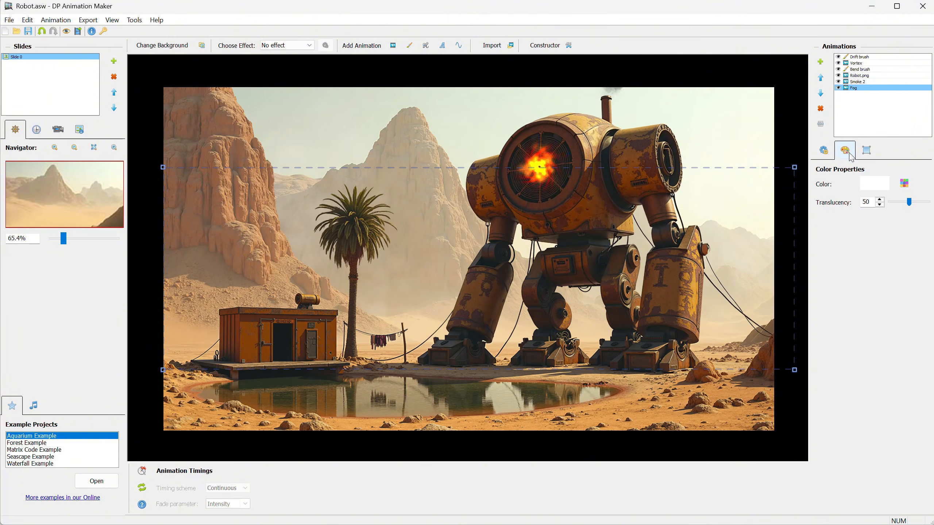
drag(928, 203, 813, 211)
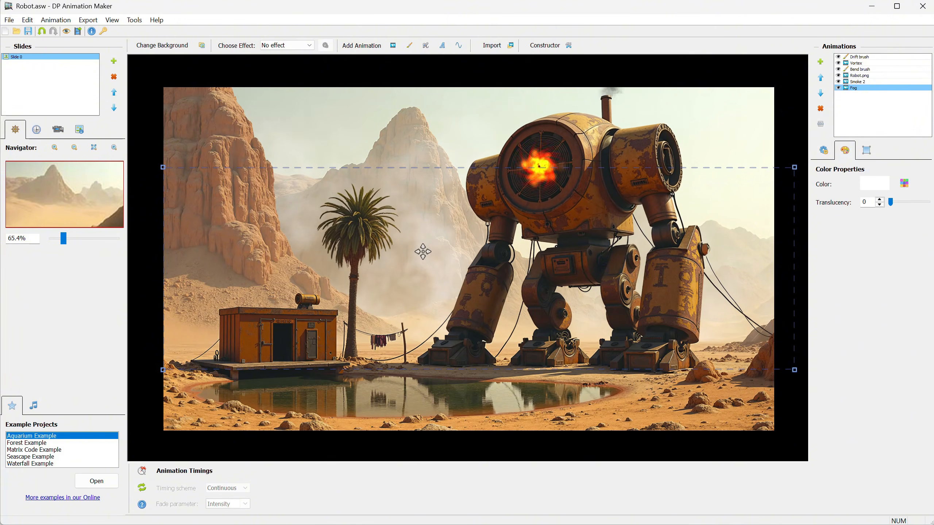
- Set the fog's color to a custom pale sand tone, RGB 242, 231, 212
click(904, 184)
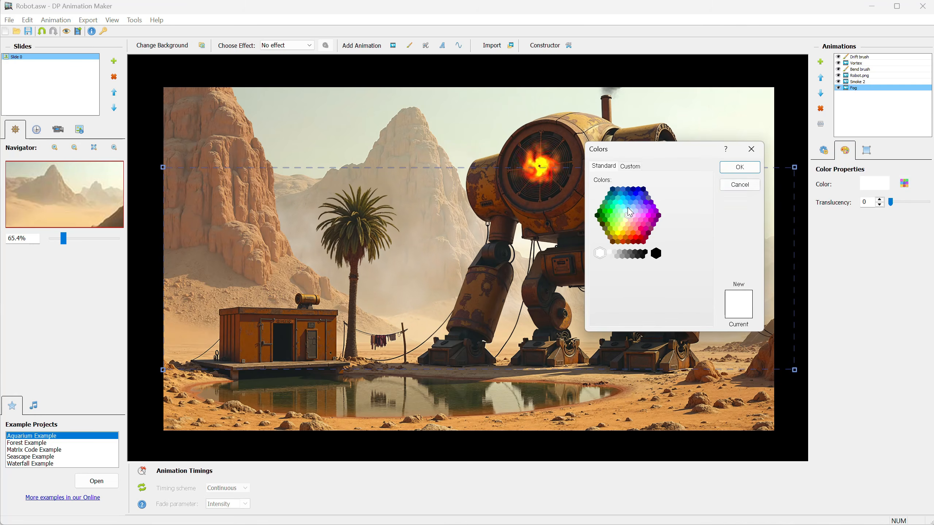
click(626, 229)
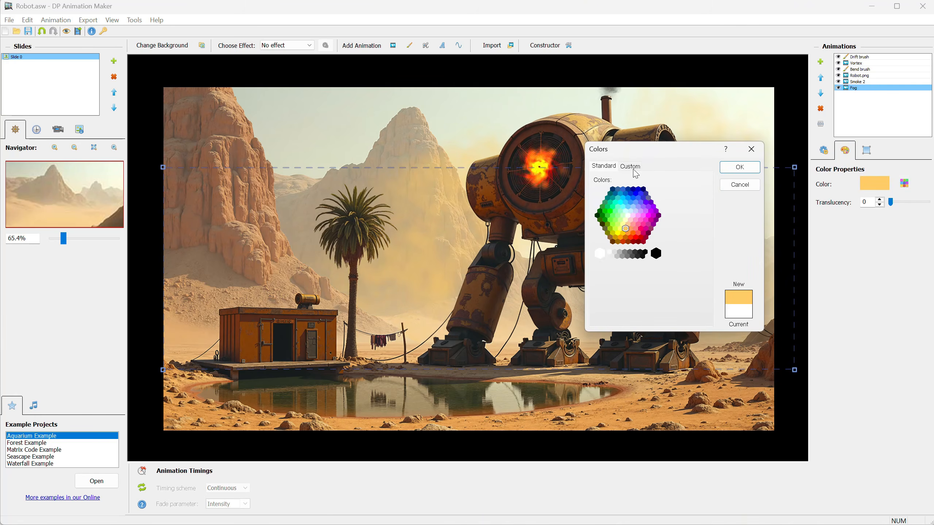
click(632, 168)
drag(678, 151, 693, 209)
click(621, 276)
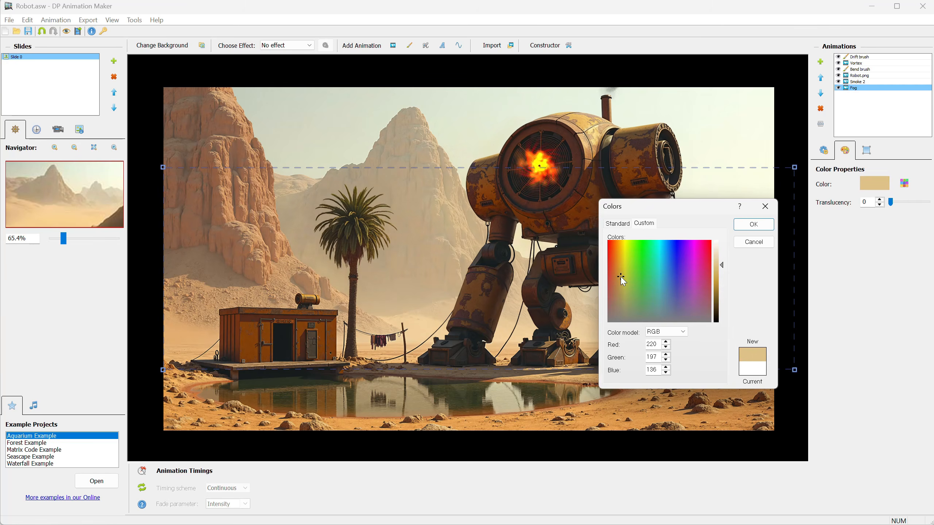
drag(720, 266, 719, 250)
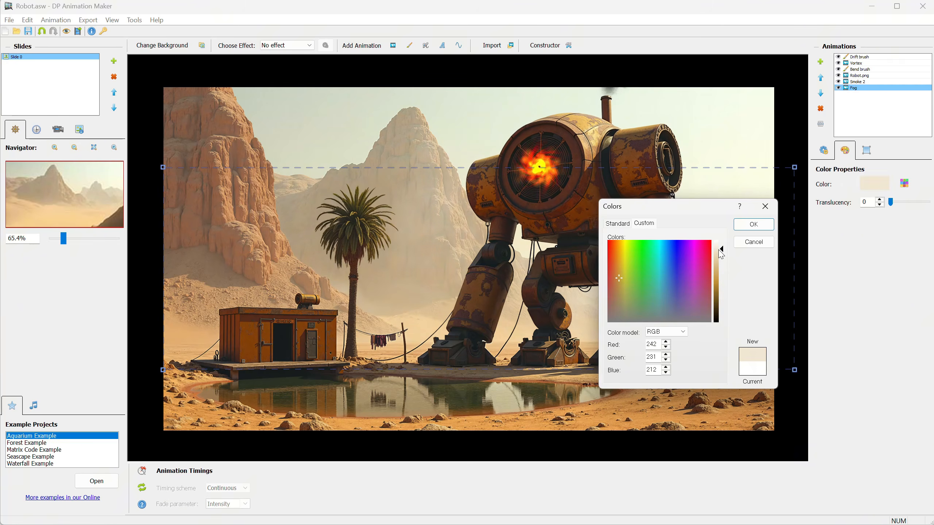
click(754, 224)
- Set the background fog's speed to 200 and its translucency to 34
click(824, 150)
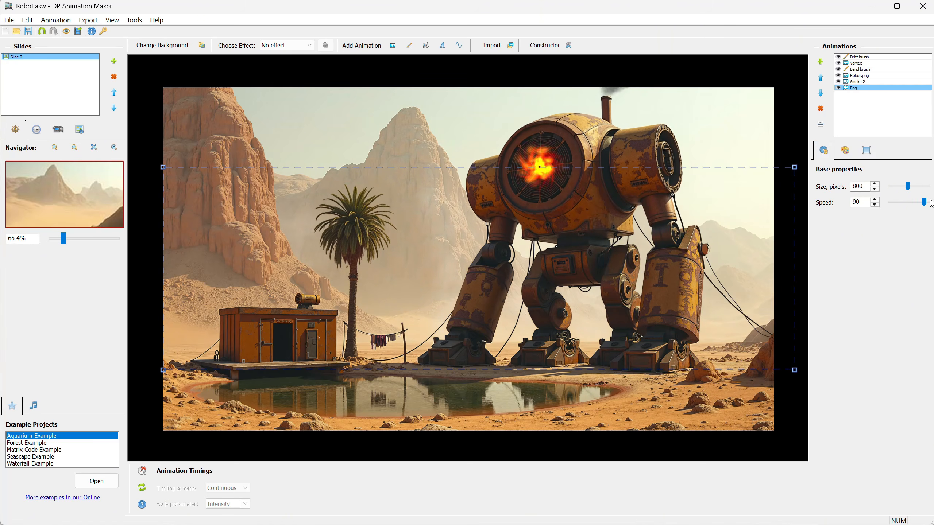
drag(863, 203, 807, 198)
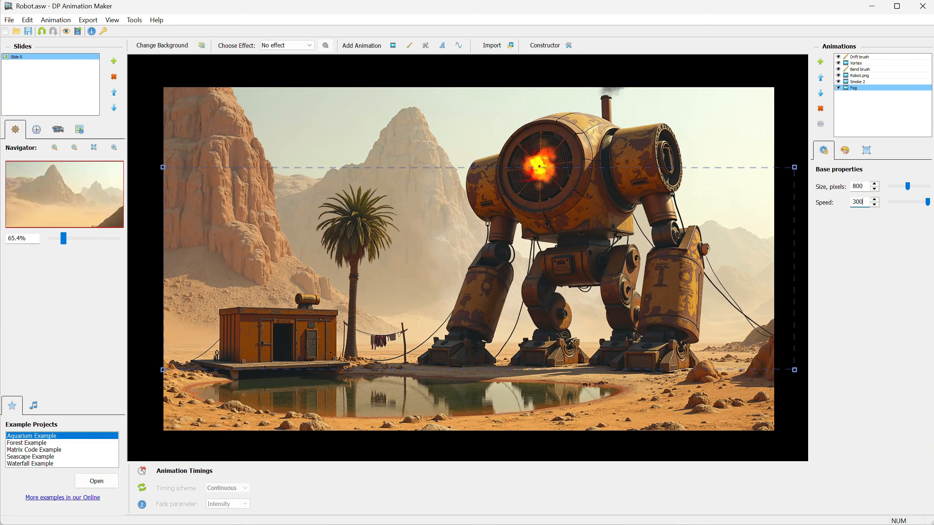
text(300200)
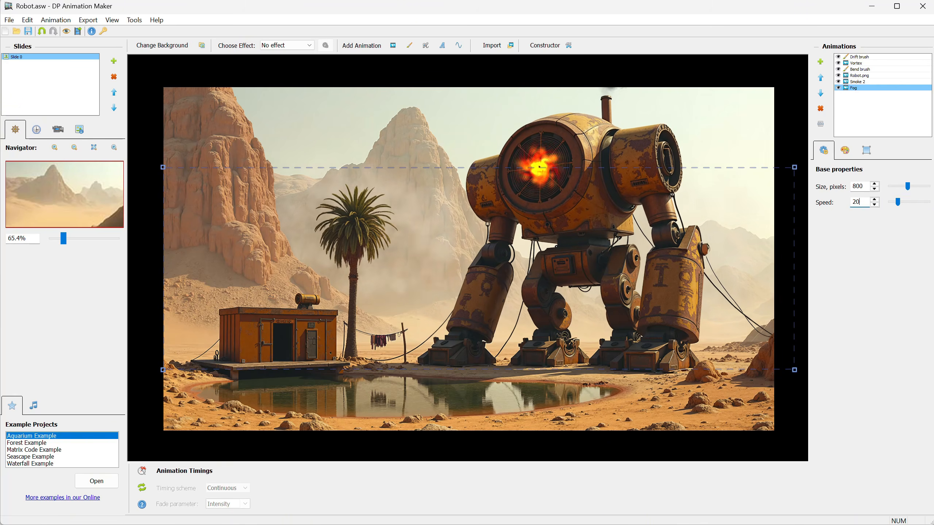
key(Tab)
click(850, 155)
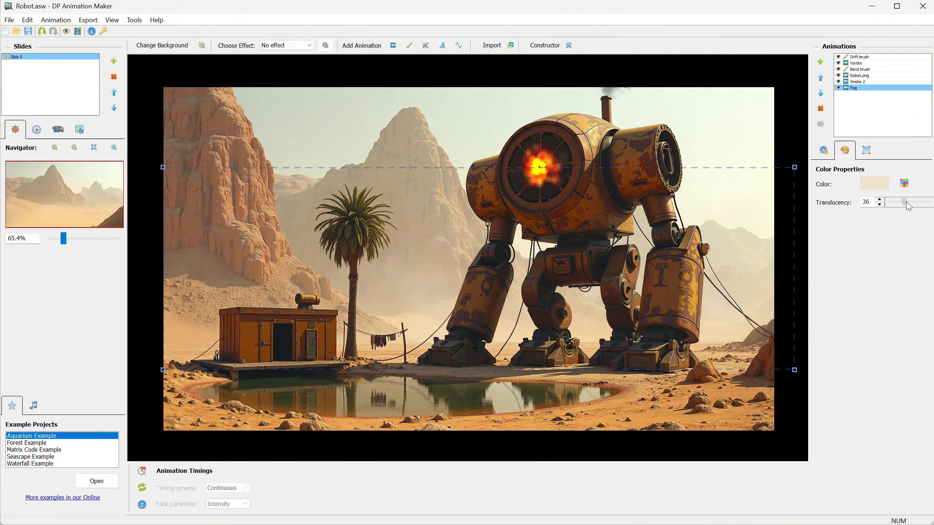
drag(908, 206, 910, 207)
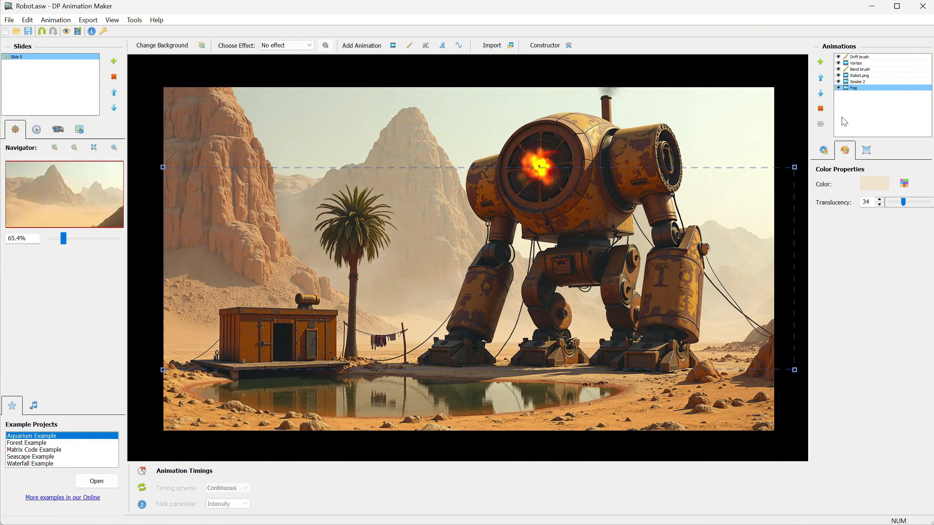
- Add a Water brush animation above the Drift brush, paint it over the pond and set its wave direction to 3 degrees
click(866, 57)
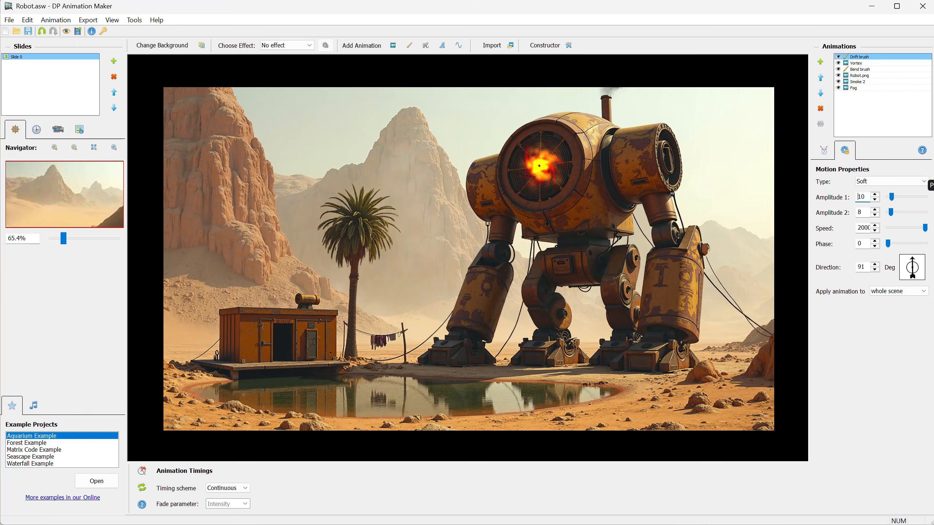
click(409, 45)
scroll(57, 207, down, 1)
scroll(58, 207, down, 1)
scroll(70, 199, up, 3)
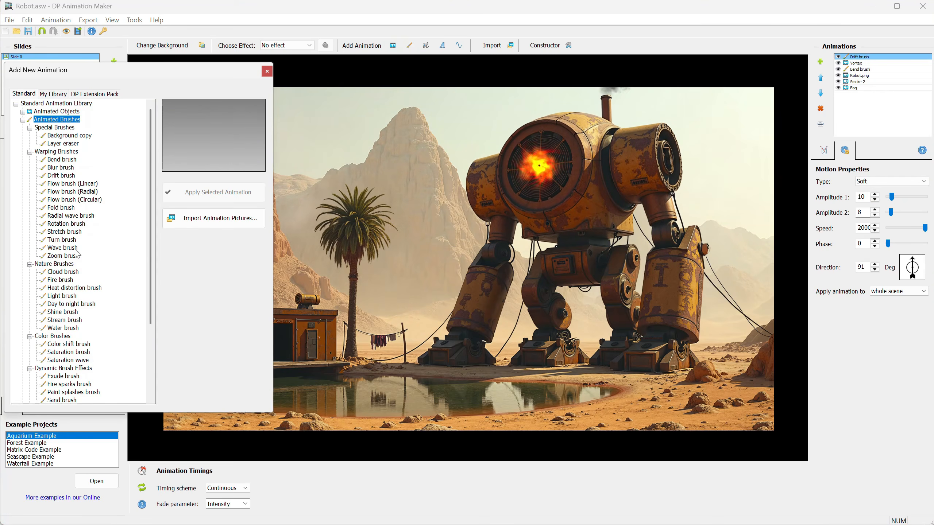
scroll(77, 253, down, 2)
click(63, 280)
click(217, 192)
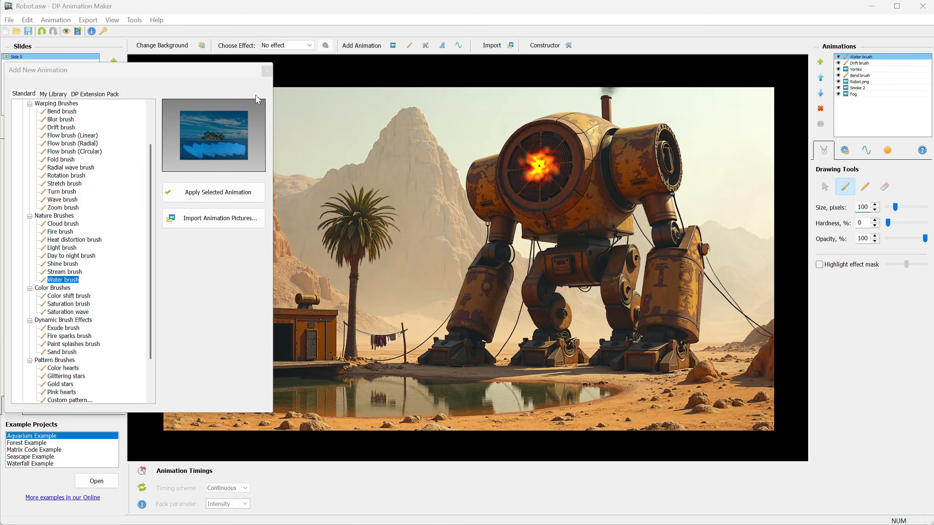
click(267, 71)
click(903, 257)
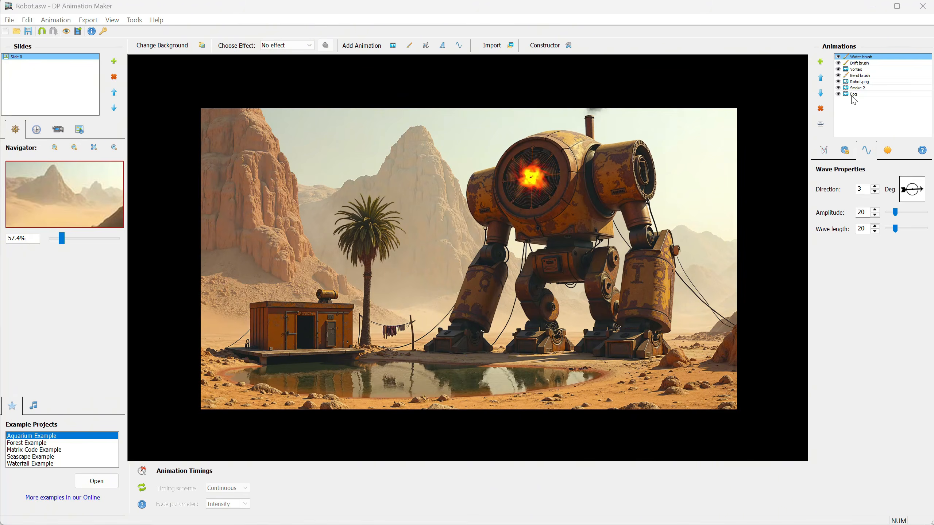
- Duplicate the Fog animation
click(853, 95)
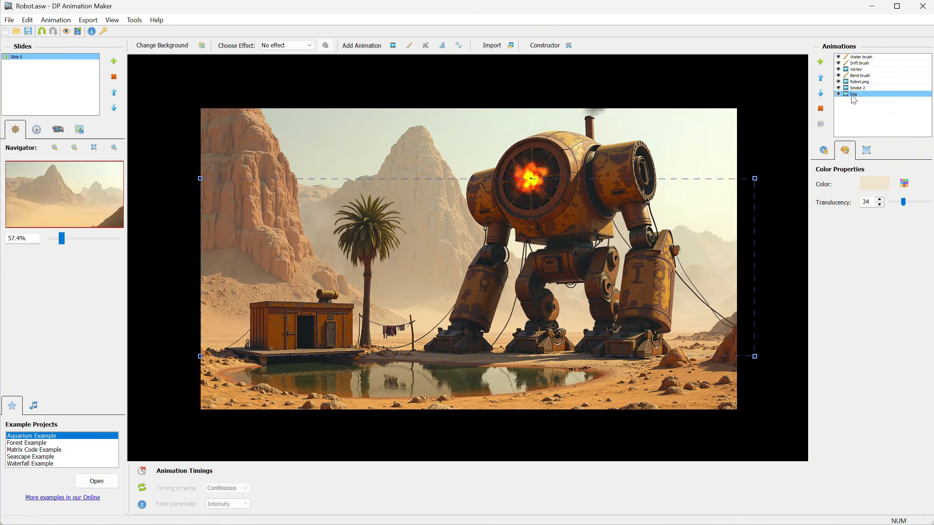
right_click(854, 99)
click(879, 105)
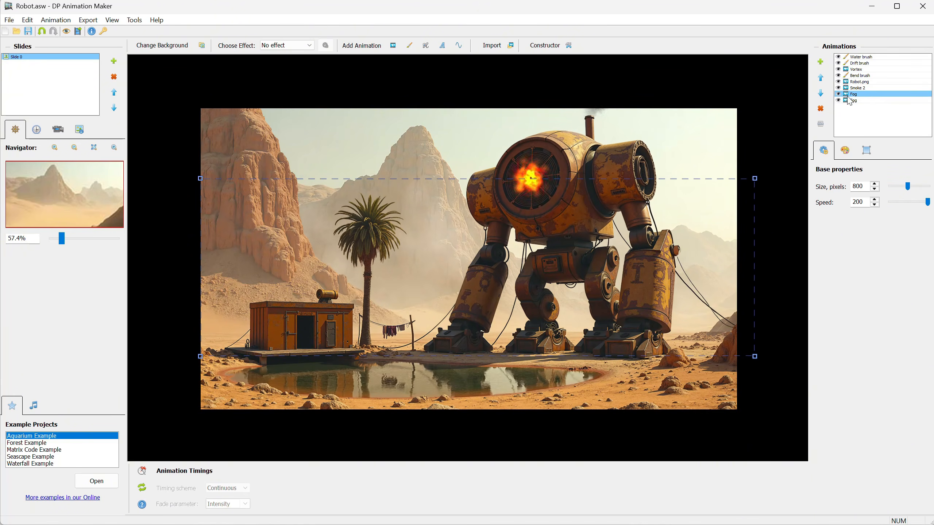
- Move the duplicated Fog animation above all other layers so it covers the robot
click(821, 79)
click(820, 79)
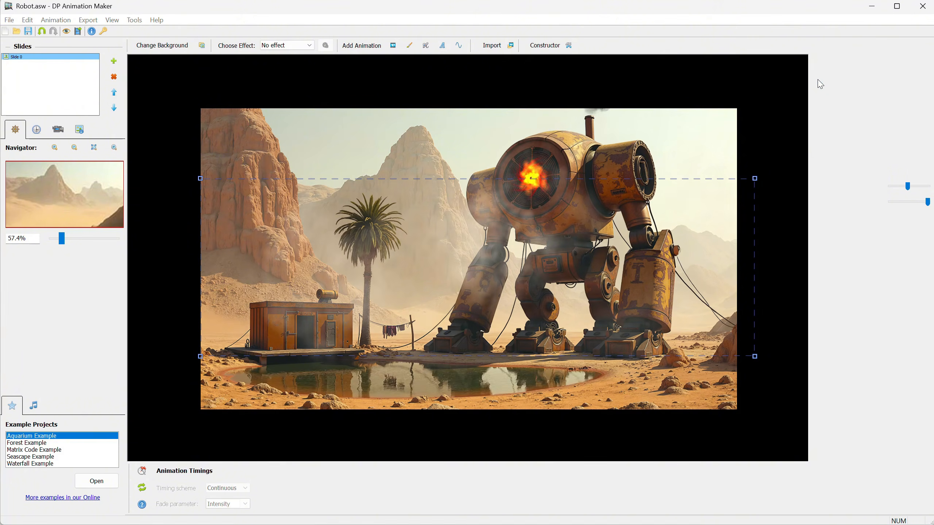
click(820, 79)
click(820, 79)
click(821, 78)
click(821, 78)
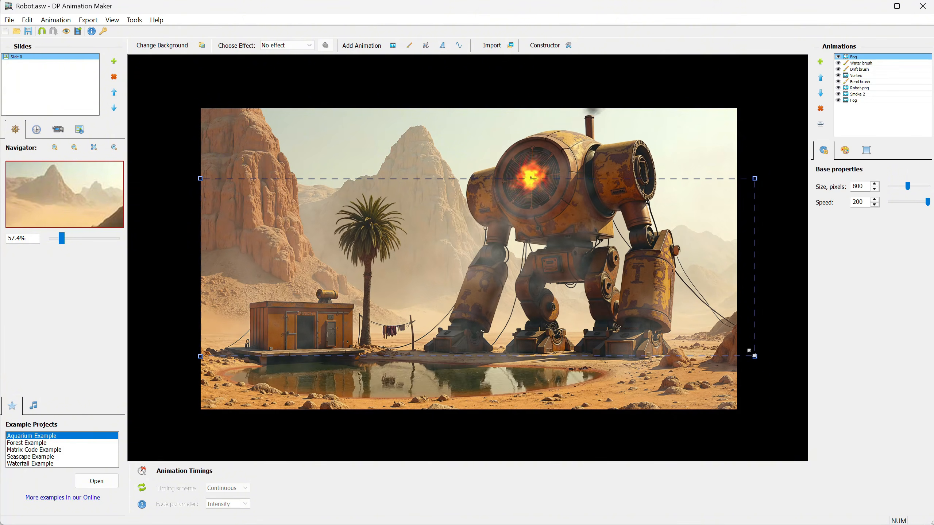
- Reshape the foreground fog's area to cover the lower half of the scene and set its speed to 100
drag(754, 357, 776, 430)
drag(776, 179, 781, 250)
click(928, 202)
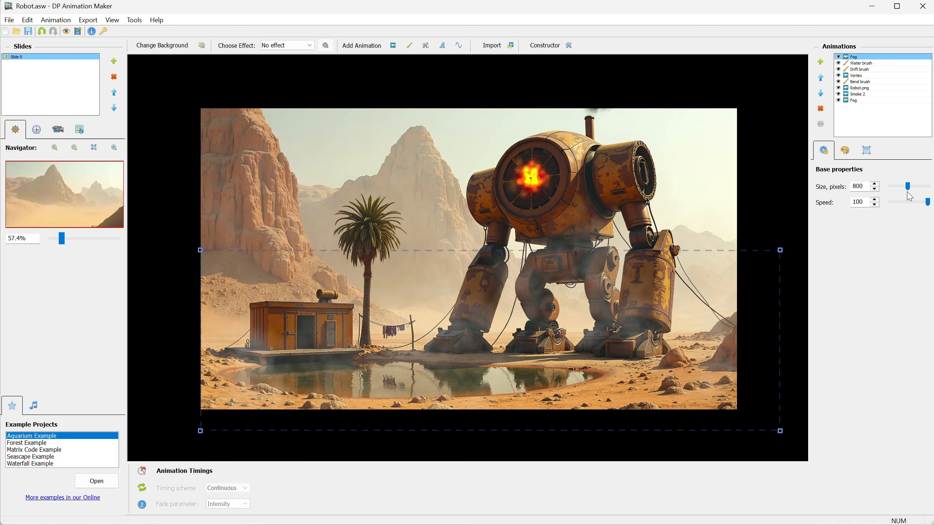
- Set the foreground fog's translucency to 59 and accept its color in the custom color settings
click(845, 150)
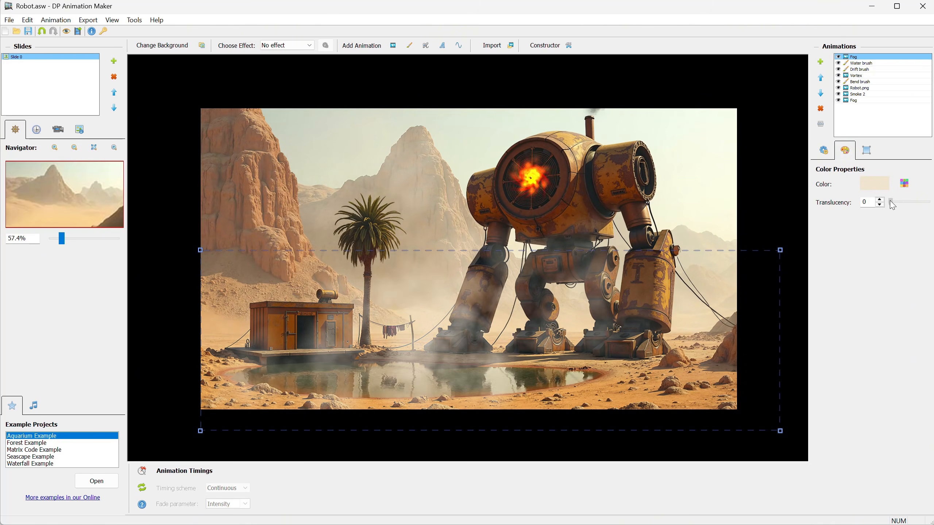
drag(904, 205, 916, 205)
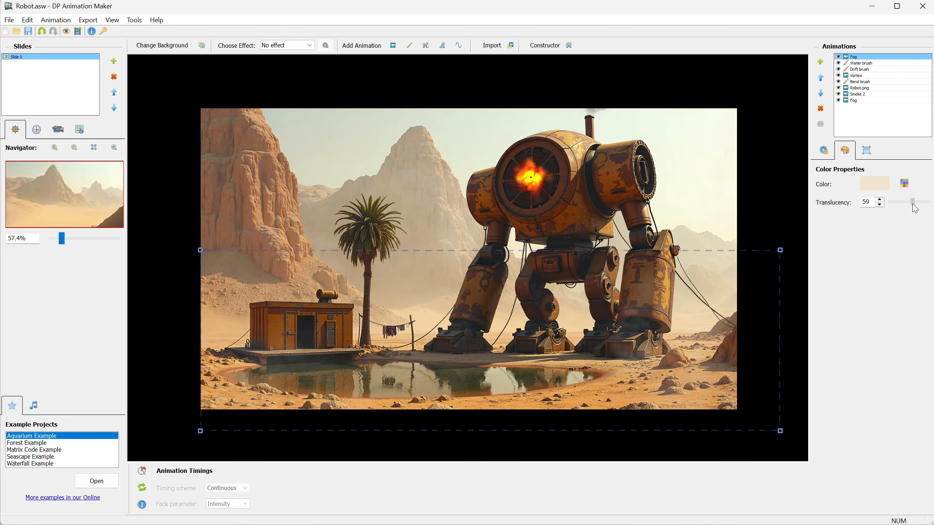
click(904, 184)
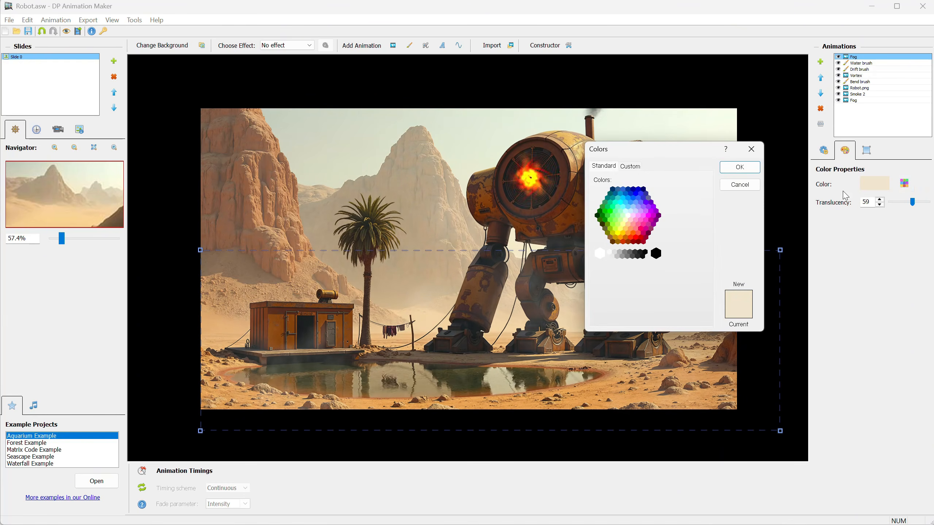
click(630, 166)
click(740, 168)
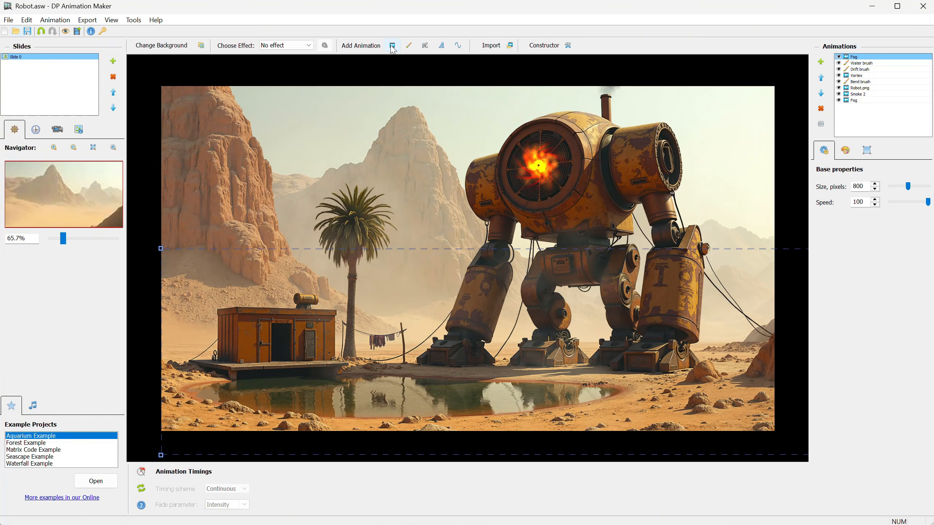
- Add the Flight bird animation from the Nature objects and place it in the sky between the two rock formations
click(392, 46)
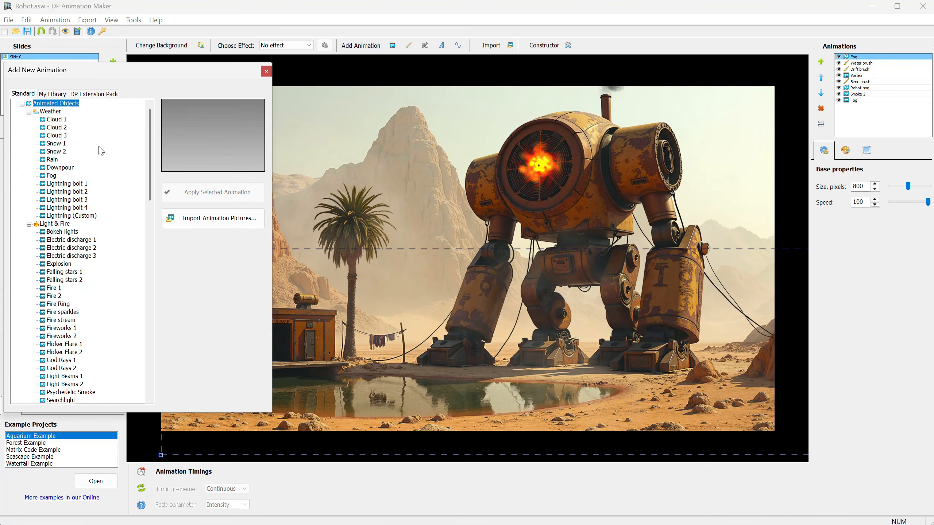
scroll(70, 184, down, 10)
click(61, 152)
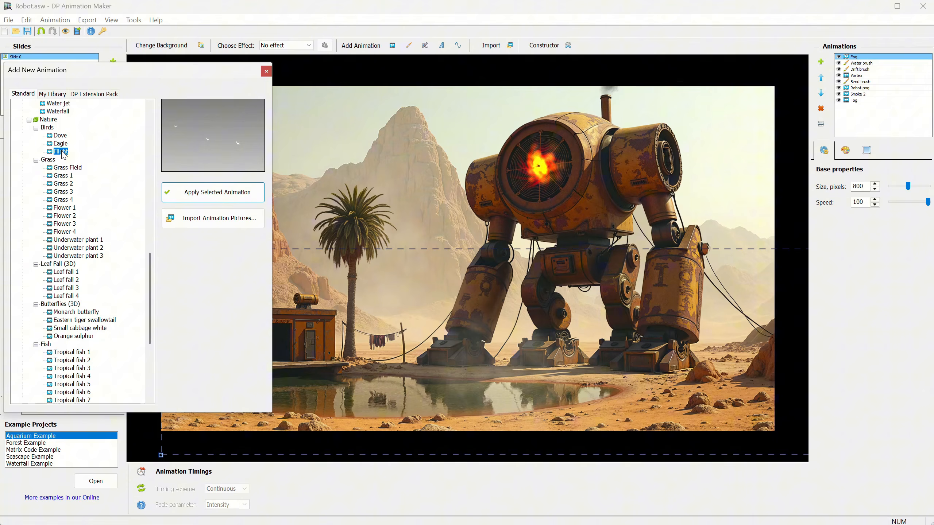
click(217, 192)
click(266, 71)
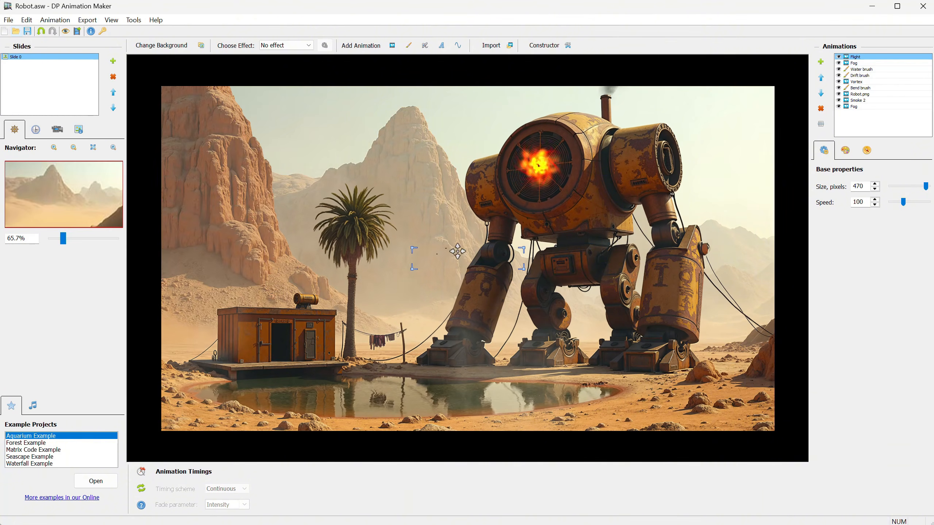
drag(354, 173, 301, 138)
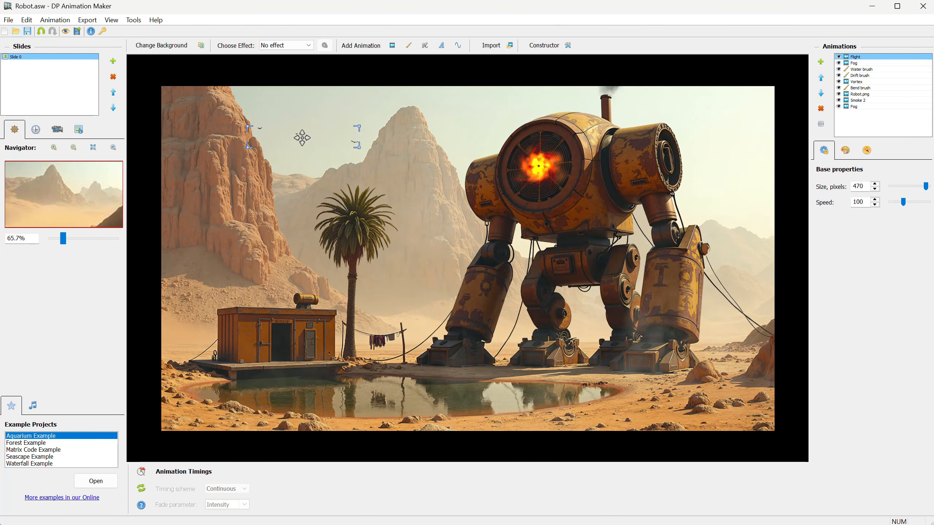
- Shift the Flight birds slightly left in the sky and reorder their layer to sit between Vortex and Bend brush
drag(302, 138, 292, 137)
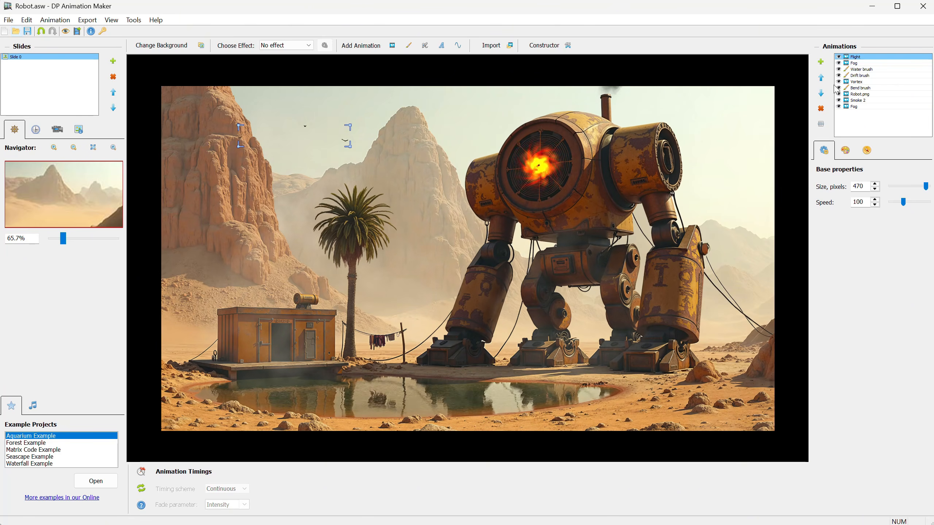
click(821, 94)
click(821, 94)
click(821, 95)
click(821, 96)
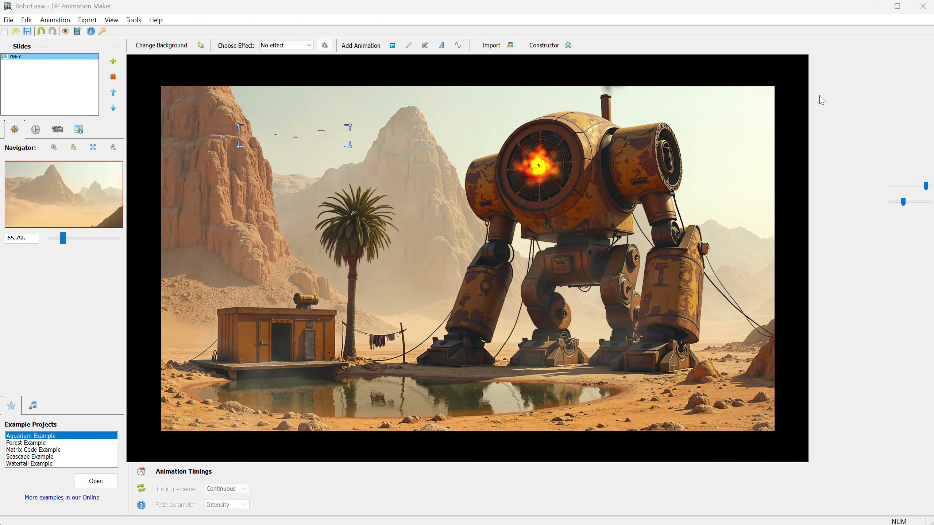
click(821, 95)
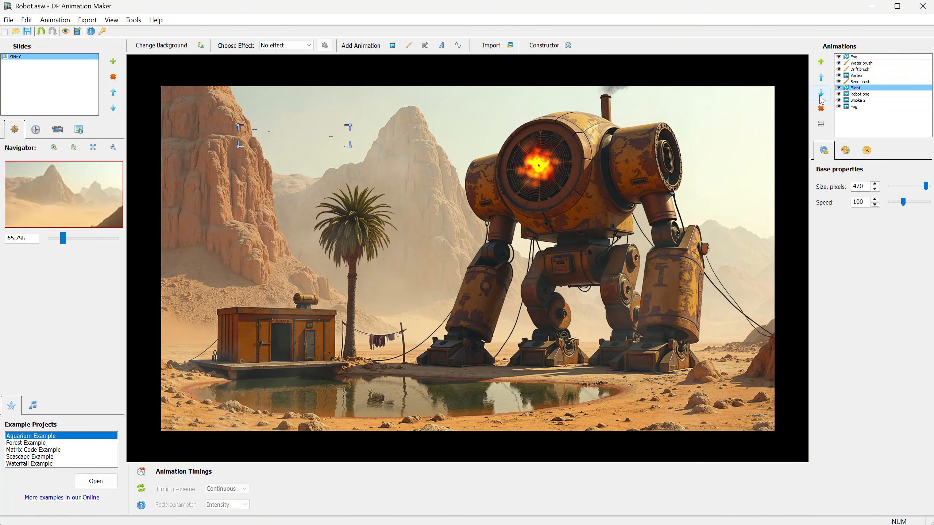
click(822, 95)
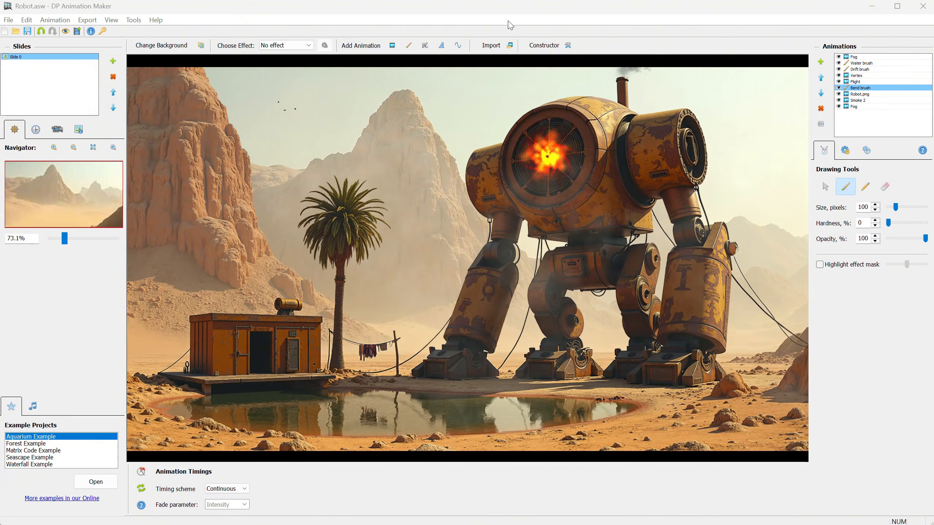
- Add the Magic dust 3 animation from the Miscellaneous objects to the scene
click(391, 46)
scroll(114, 225, down, 20)
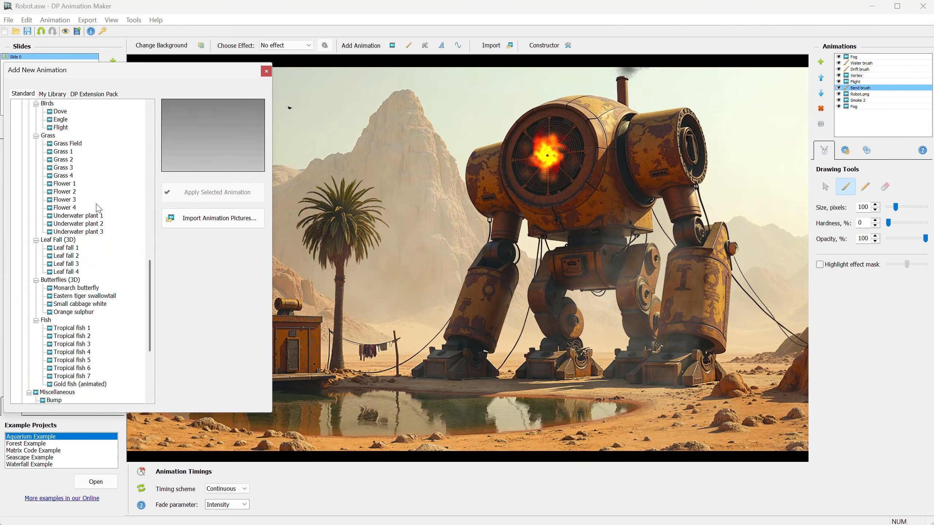
scroll(90, 201, down, 6)
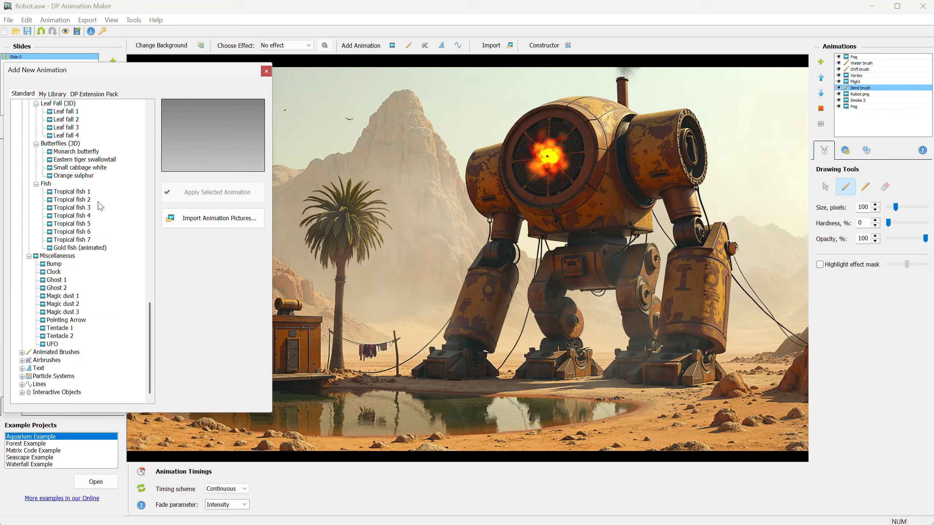
click(74, 313)
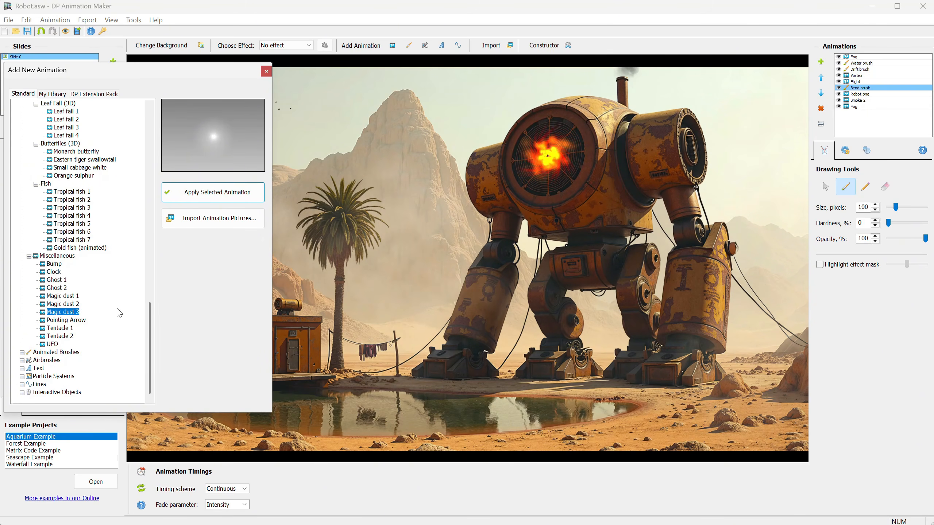
click(216, 194)
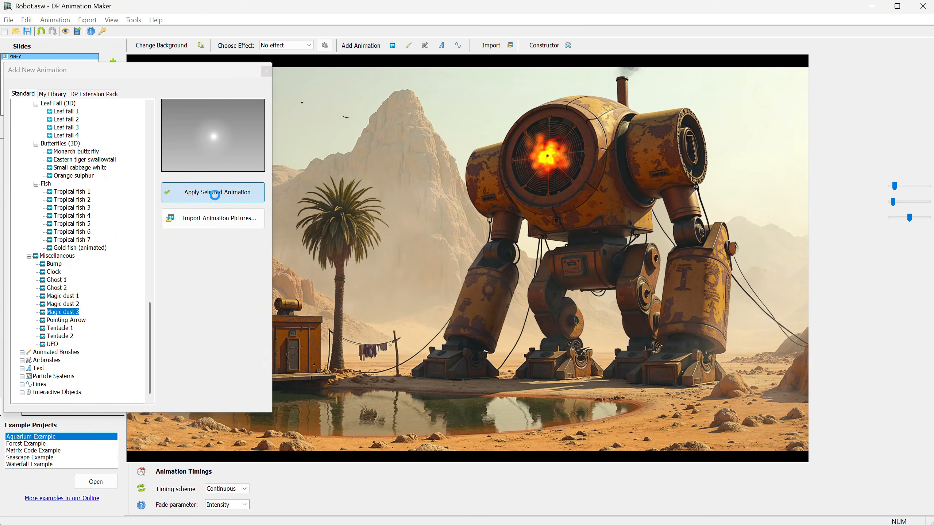
click(267, 72)
- Recolor the Magic dust 3 particles to a light orange and increase their translucency
click(867, 150)
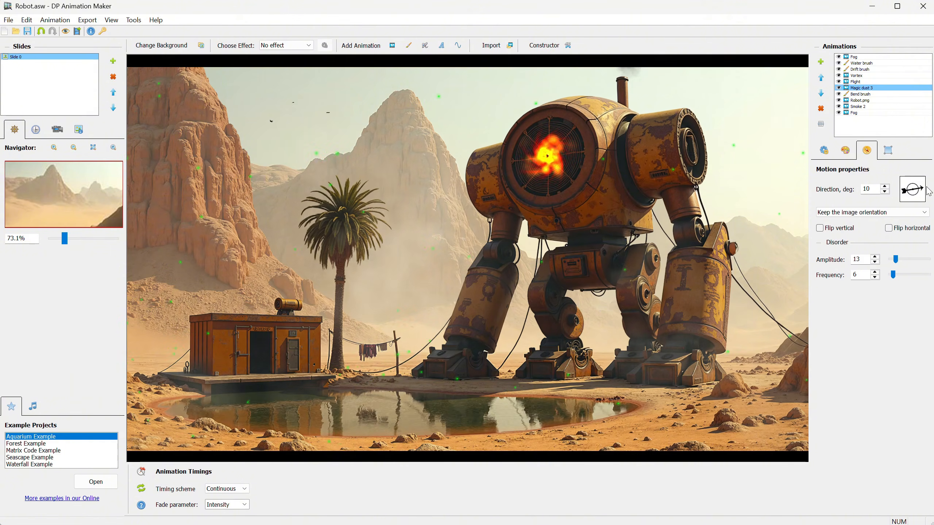
click(846, 150)
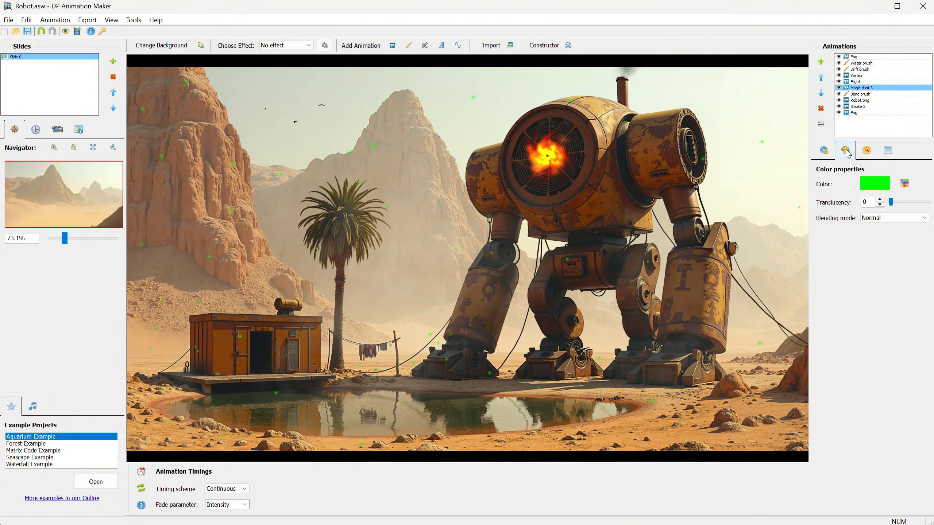
click(886, 188)
click(631, 233)
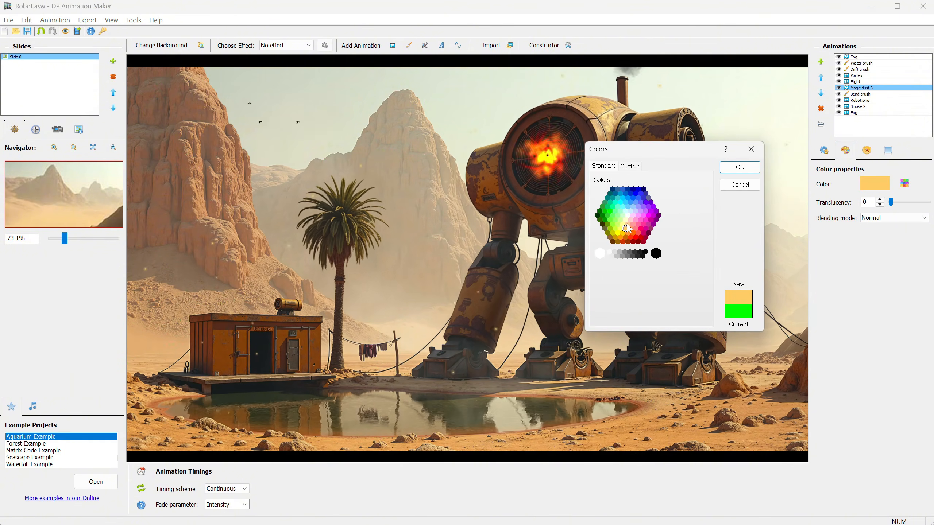
click(739, 168)
mouse_move(892, 202)
mouse_down()
mouse_move(920, 203)
mouse_move(900, 203)
mouse_move(907, 203)
mouse_up()
- Set the Magic dust 3 particle count to 25 in its base properties
click(824, 150)
click(845, 150)
click(825, 150)
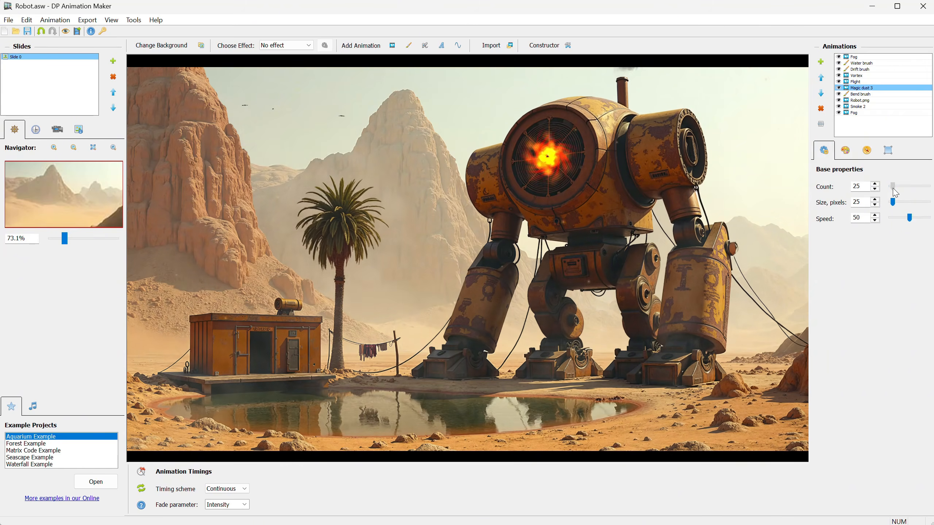
- Start an MP4 export of the animation, saving it as Robot.mp4 in the Resources folder
click(87, 20)
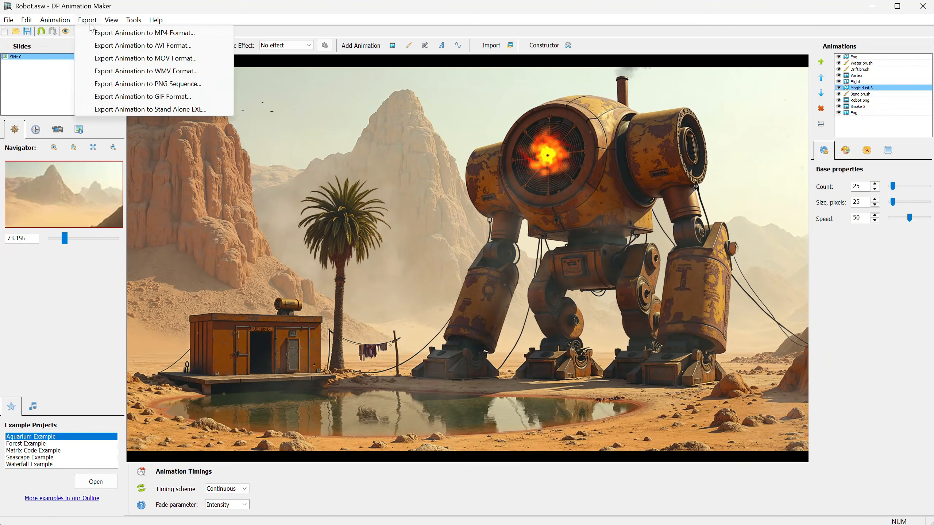
click(108, 34)
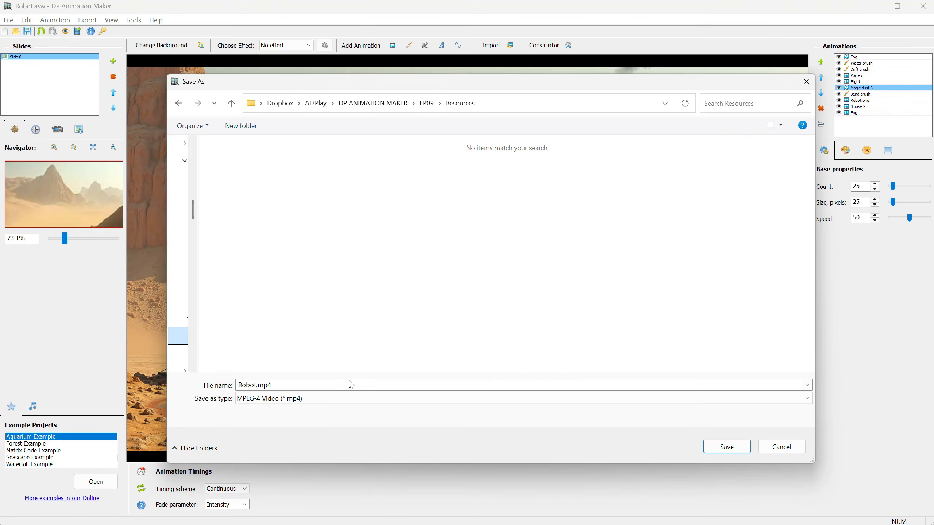
click(717, 447)
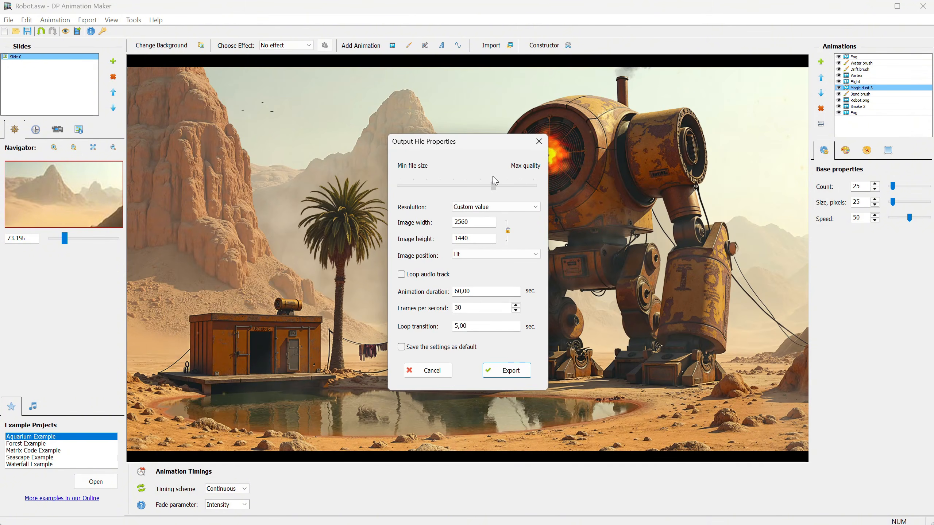
- Export at maximum quality with custom 2560 x 1440 resolution, looped audio and a 3-second loop transition, saving these settings as default
click(488, 211)
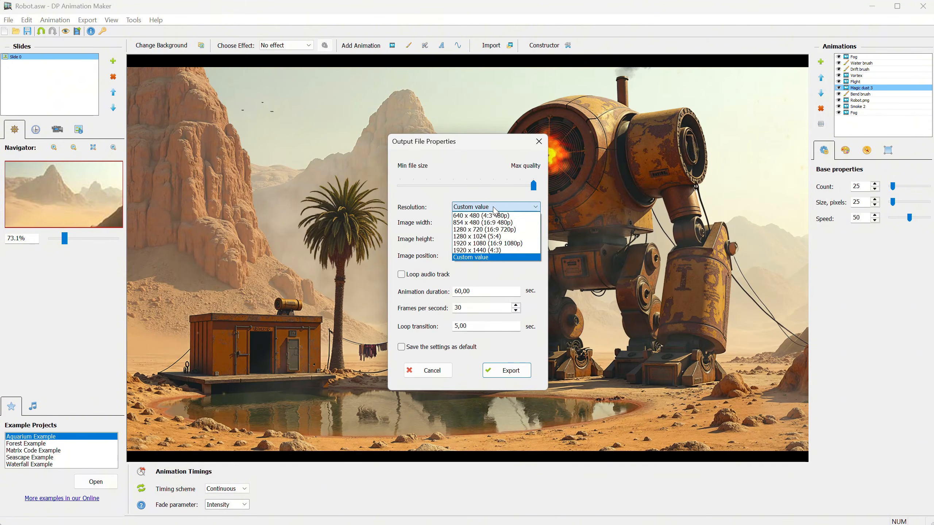
click(484, 257)
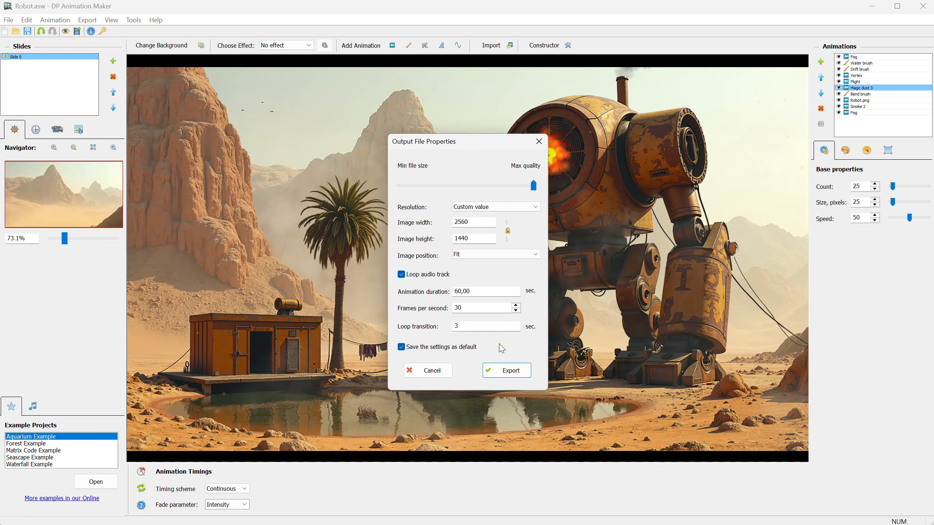
click(516, 377)
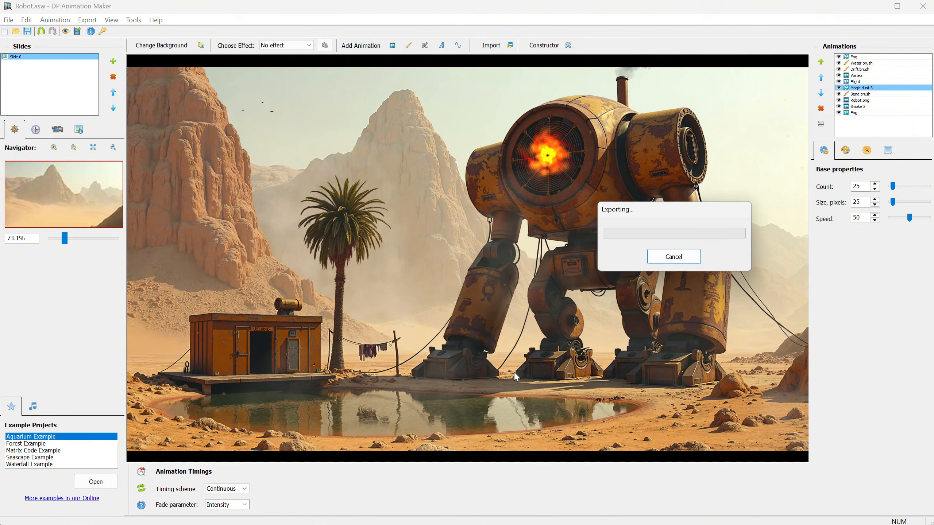